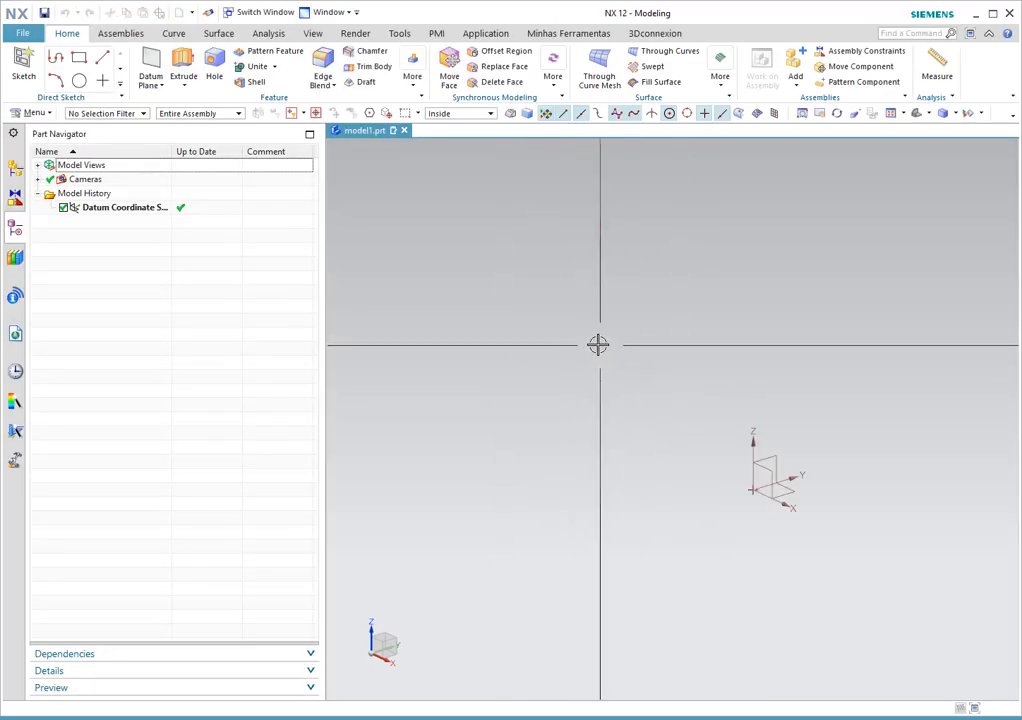
Compare the additional feature commands offered in the Modeling and Shape Studio applications, ending back in Modeling.
{"action": "middle_click_drag", "start_coordinate": [732, 349], "coordinate": [755, 388]}
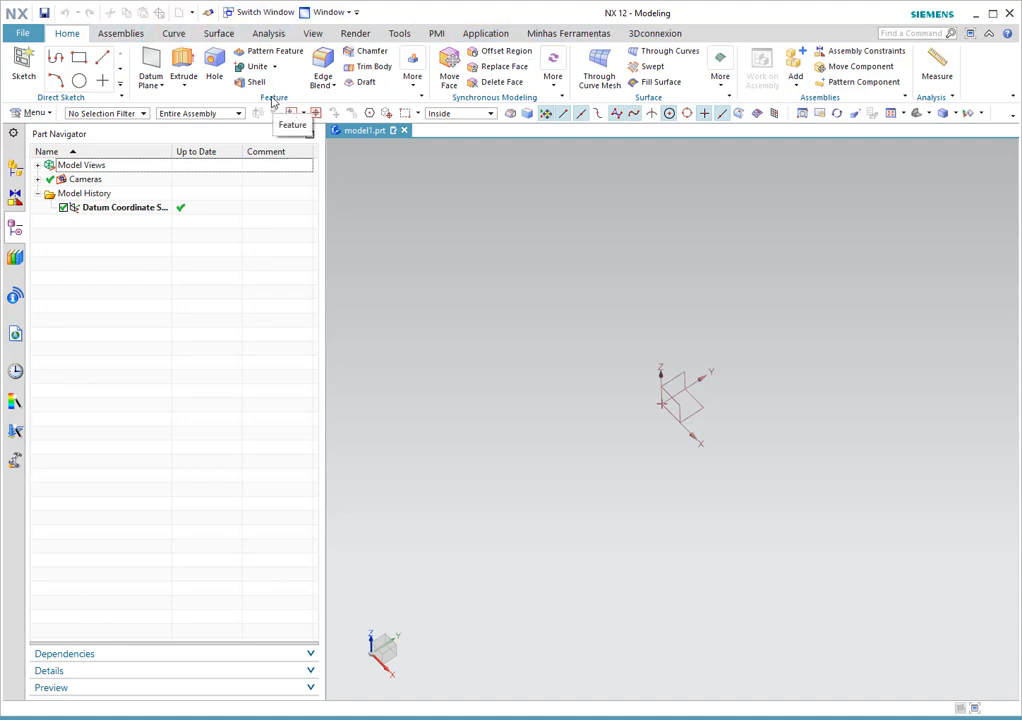
{"action": "left_click", "coordinate": [415, 89]}
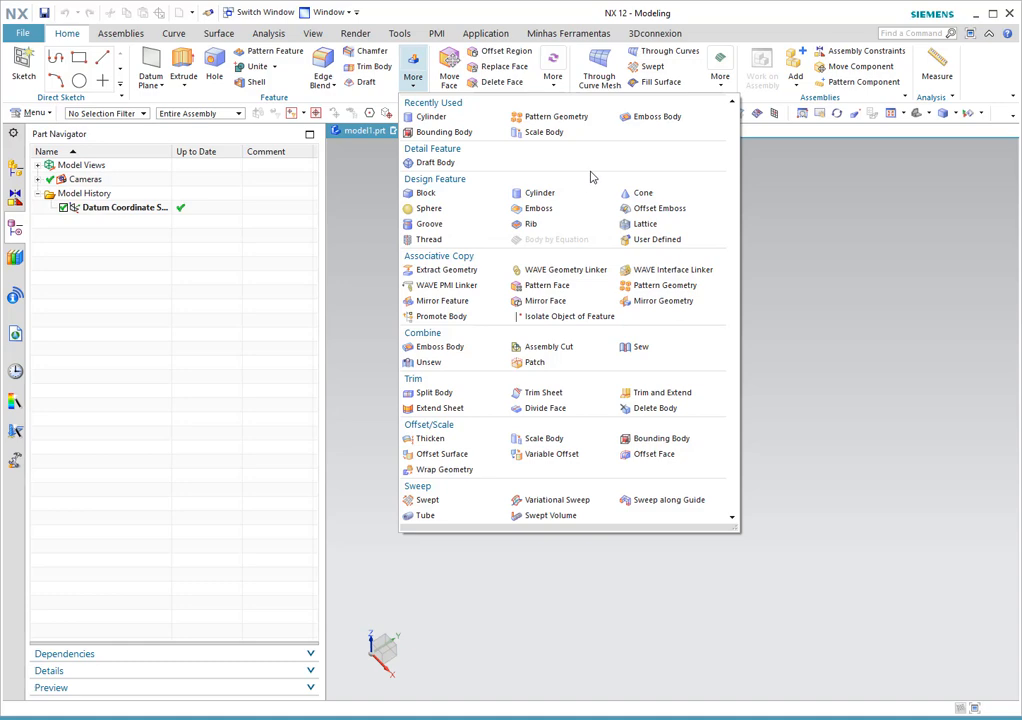
{"action": "left_click", "coordinate": [547, 14]}
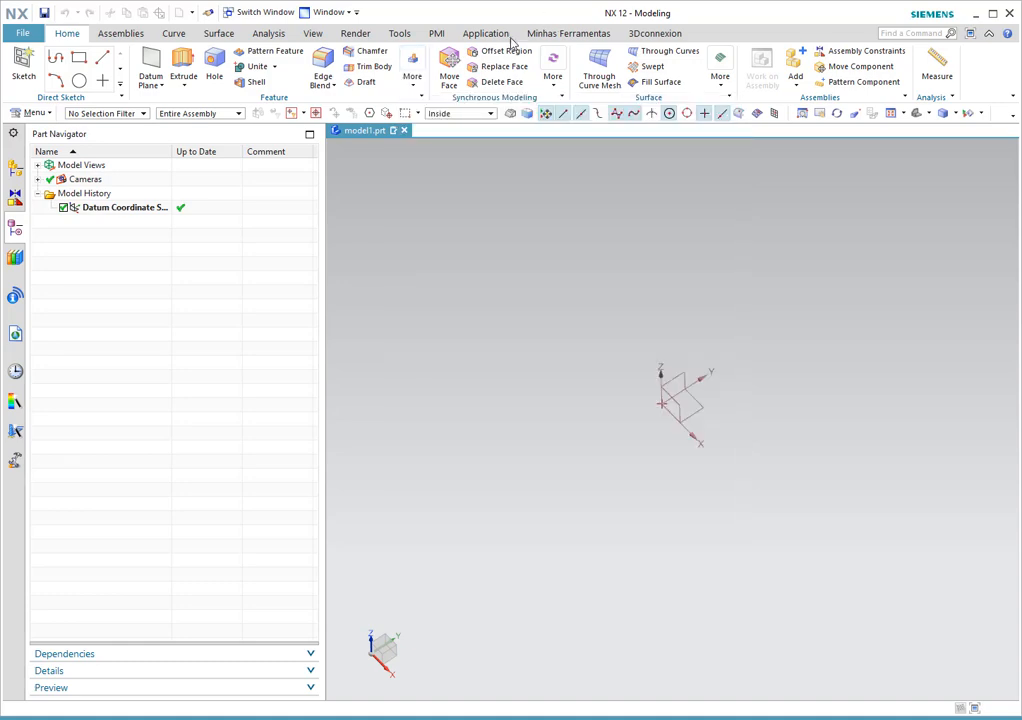
{"action": "left_click", "coordinate": [30, 34]}
{"action": "left_click", "coordinate": [195, 263]}
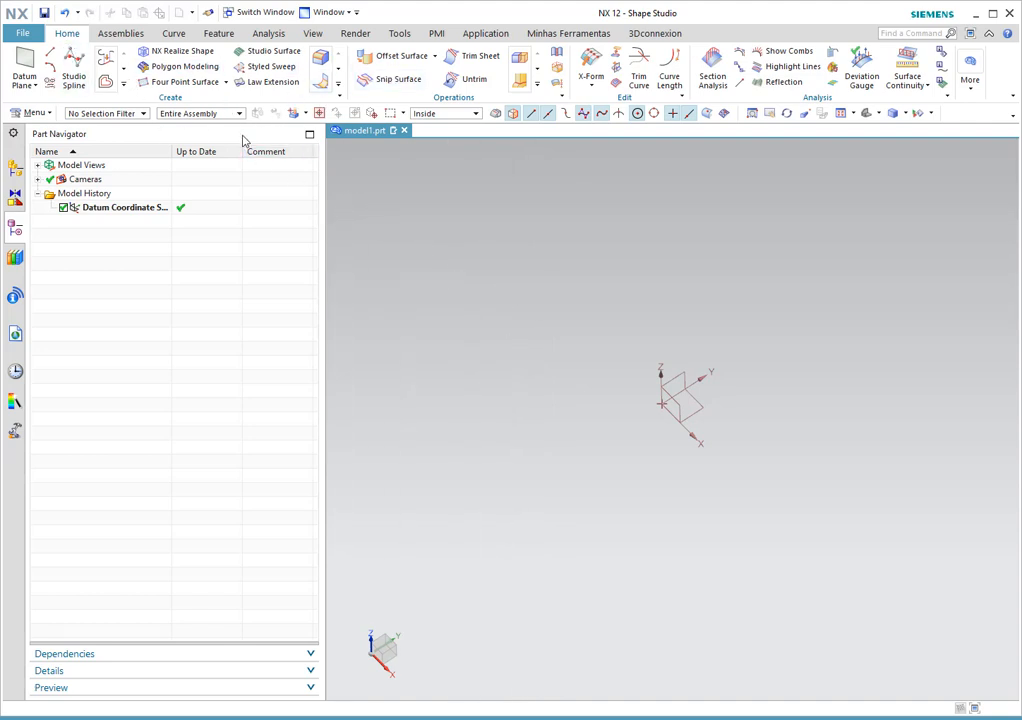
{"action": "left_click", "coordinate": [219, 35]}
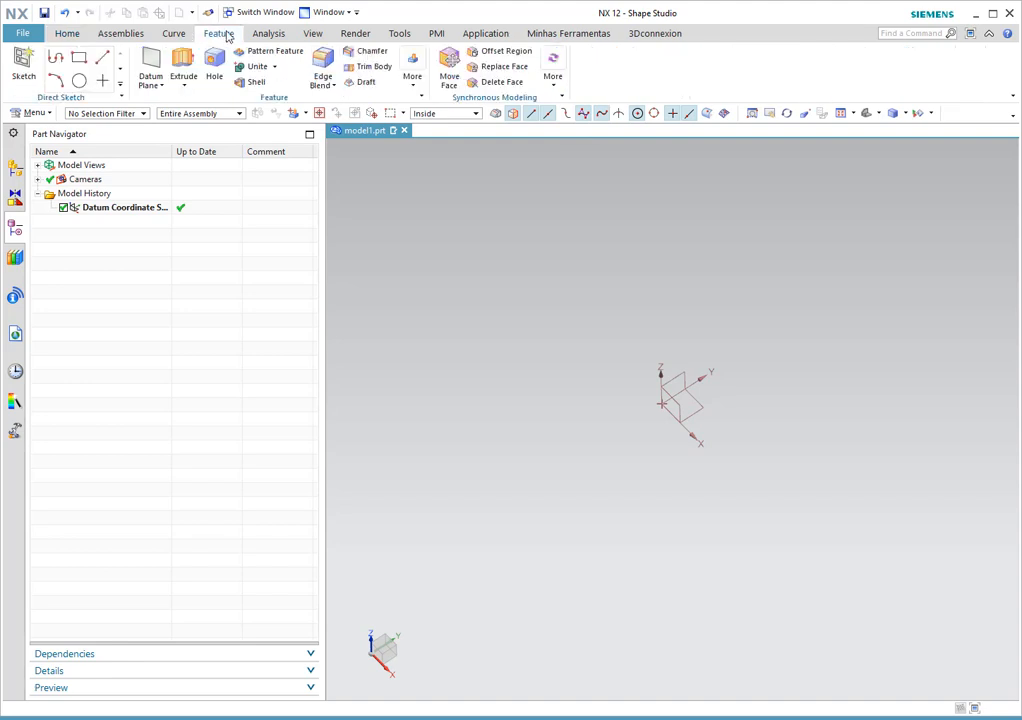
{"action": "left_click", "coordinate": [414, 89]}
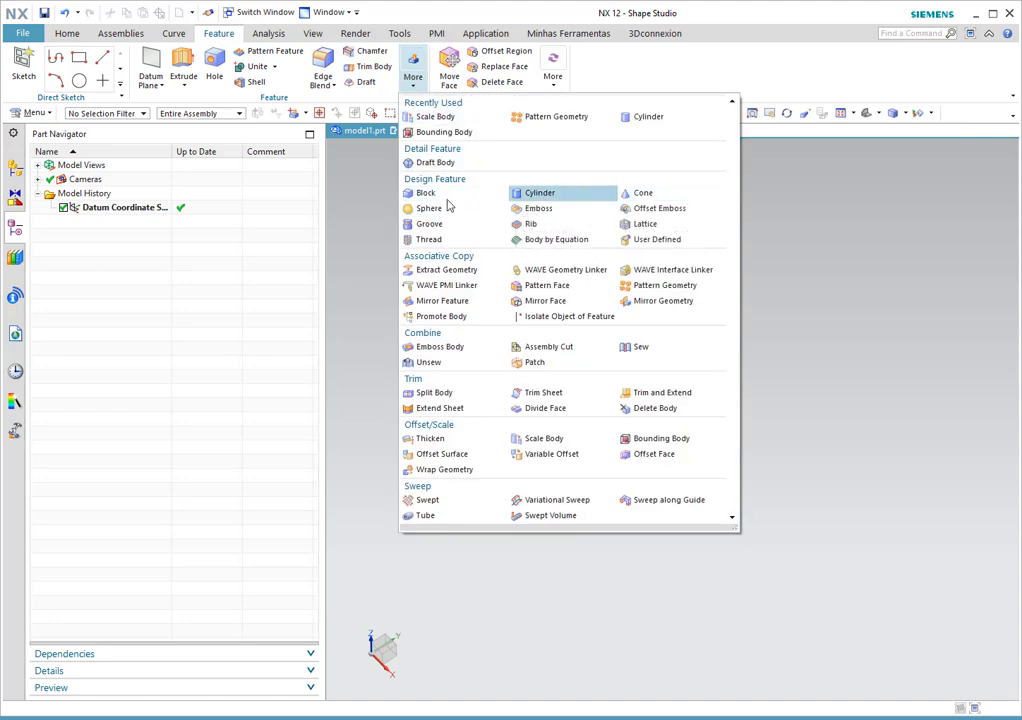
{"action": "left_click", "coordinate": [726, 73]}
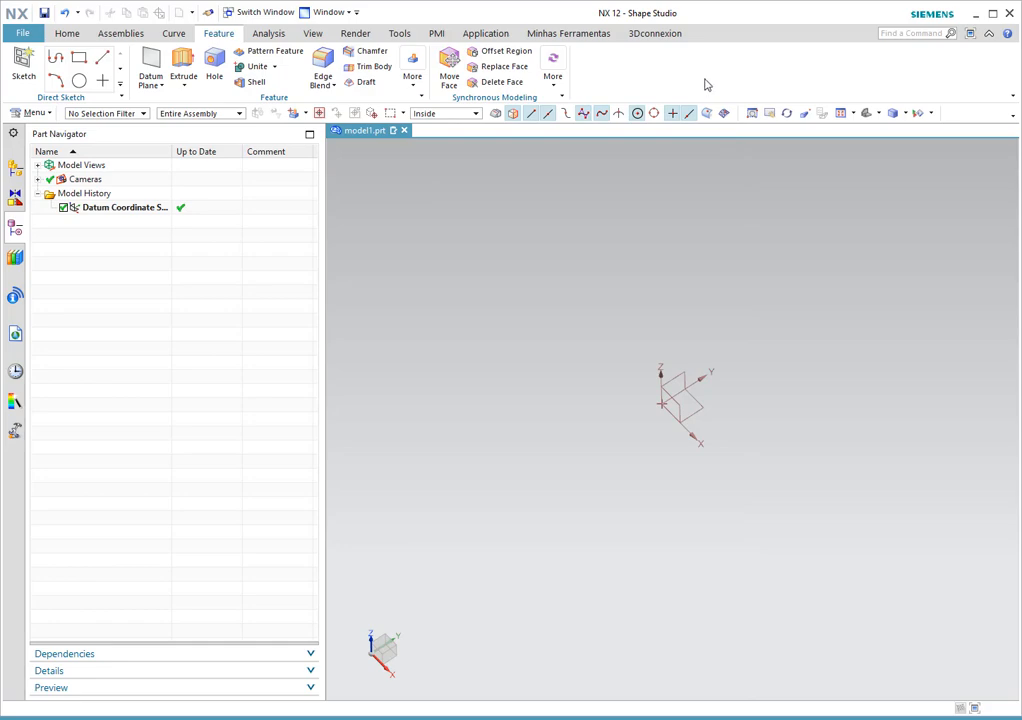
{"action": "left_click", "coordinate": [30, 35]}
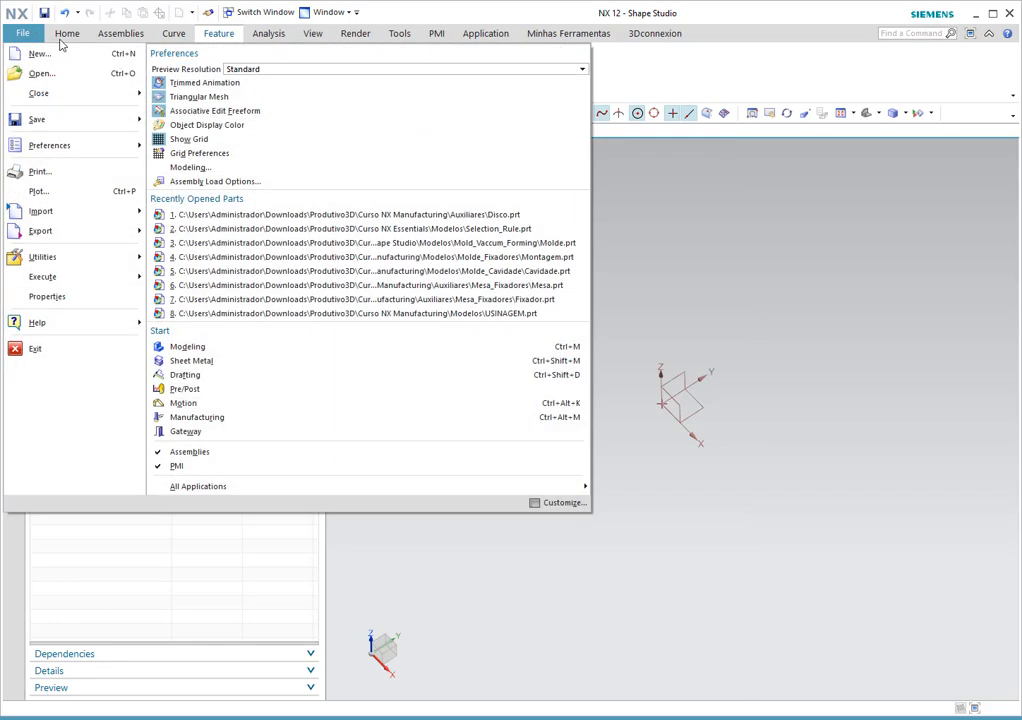
{"action": "left_click", "coordinate": [212, 348]}
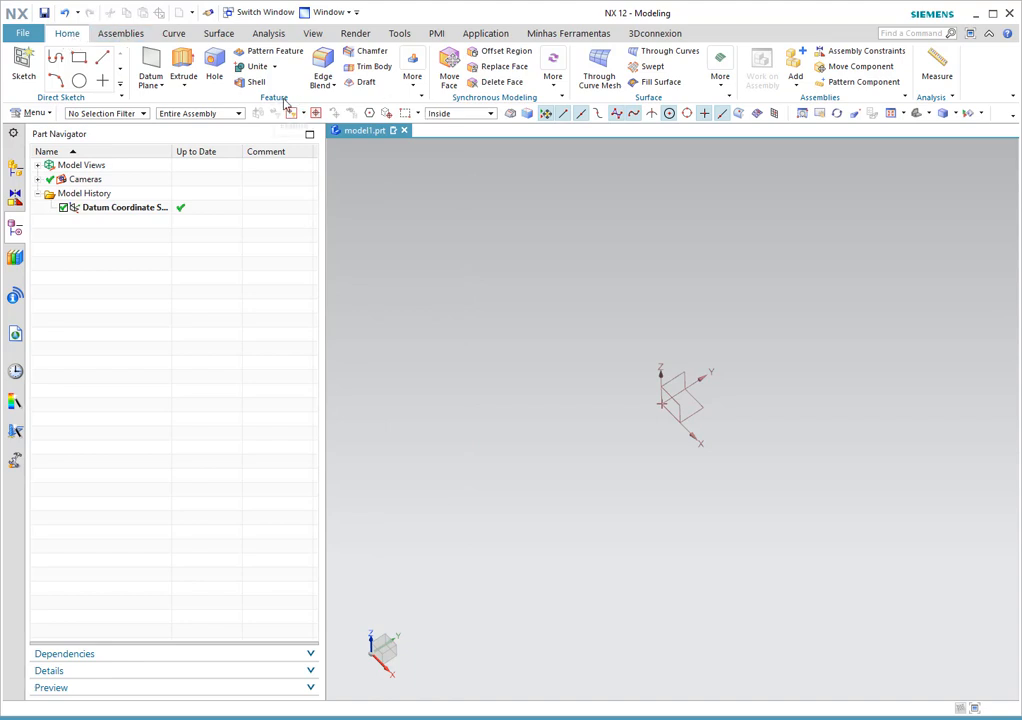
{"action": "left_click", "coordinate": [415, 88]}
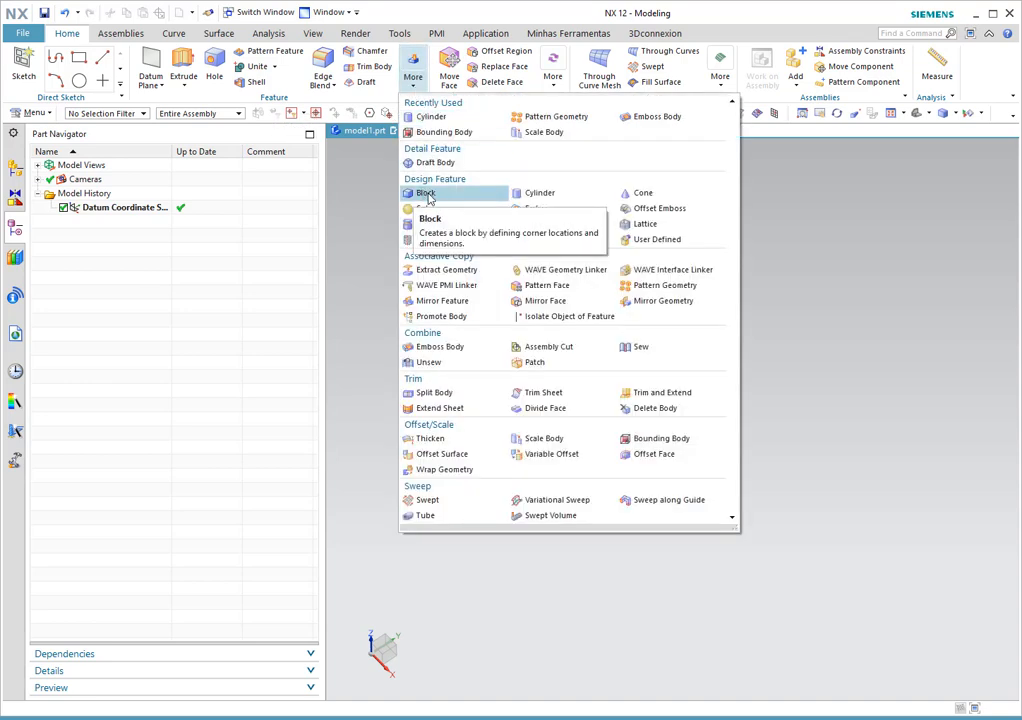
{"action": "left_click", "coordinate": [430, 194]}
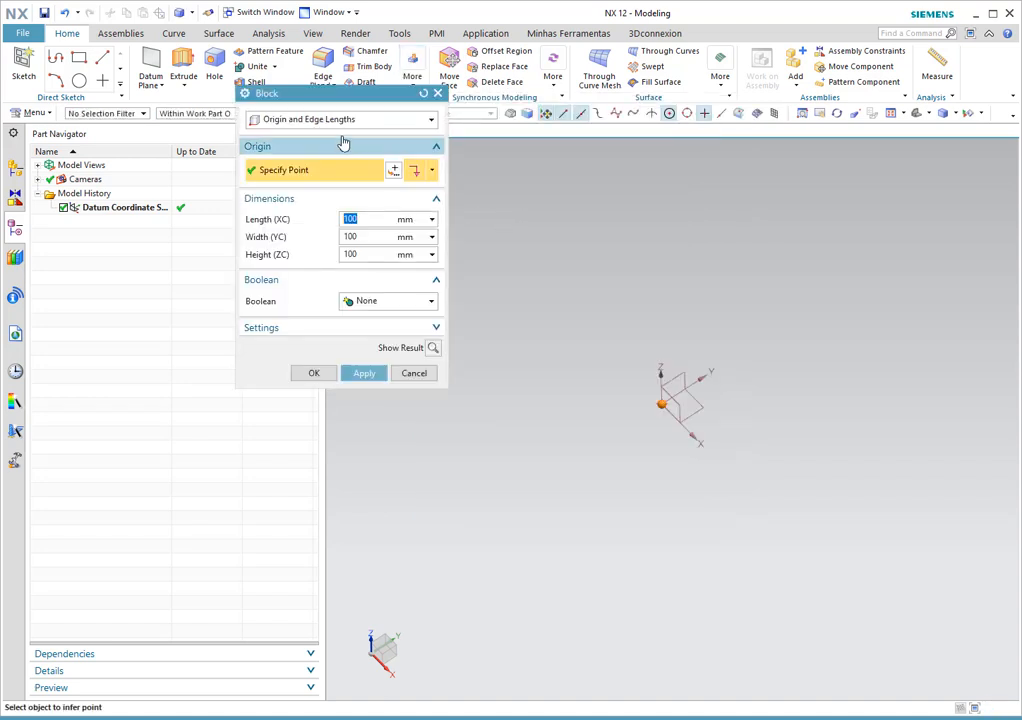
{"action": "left_click_drag", "start_coordinate": [328, 97], "coordinate": [445, 169]}
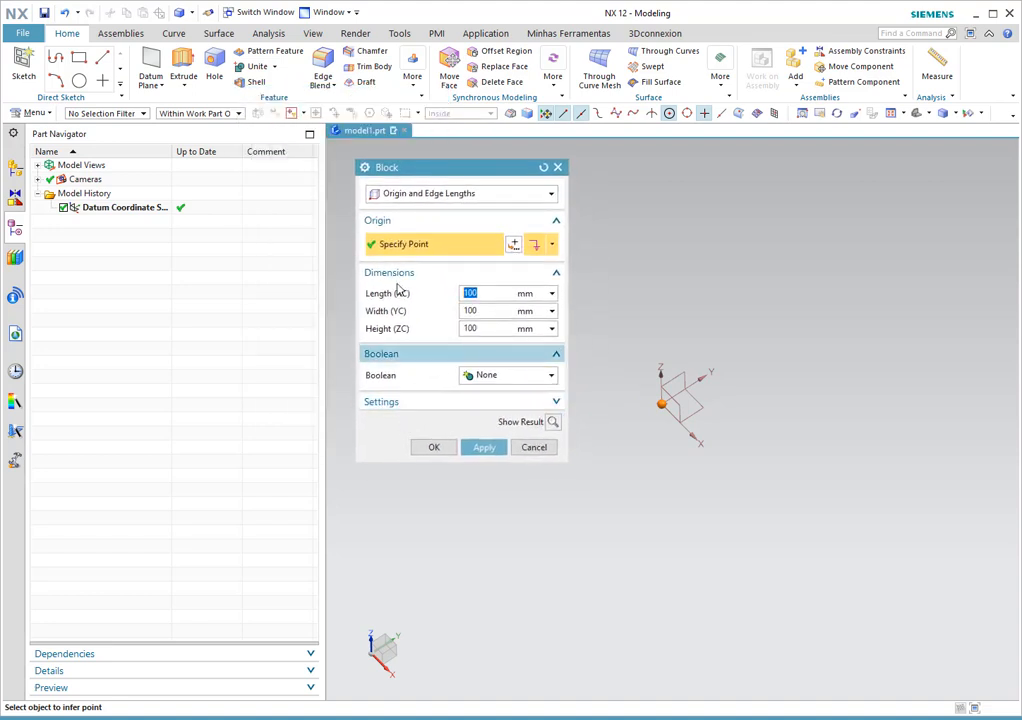
{"action": "left_click", "coordinate": [364, 168]}
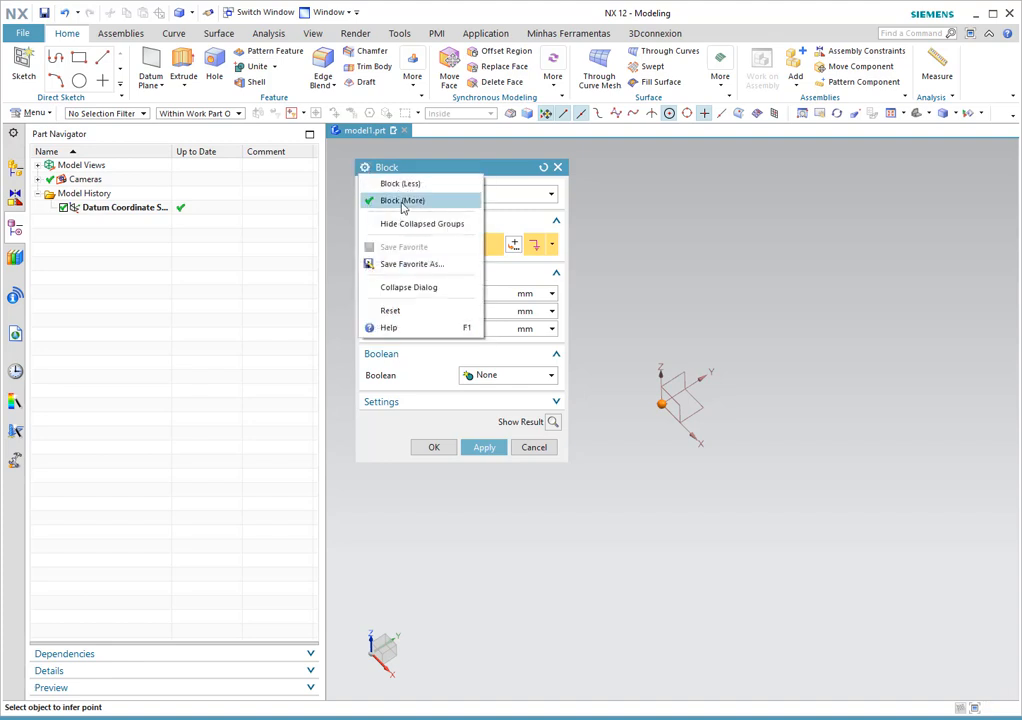
{"action": "left_click", "coordinate": [372, 442]}
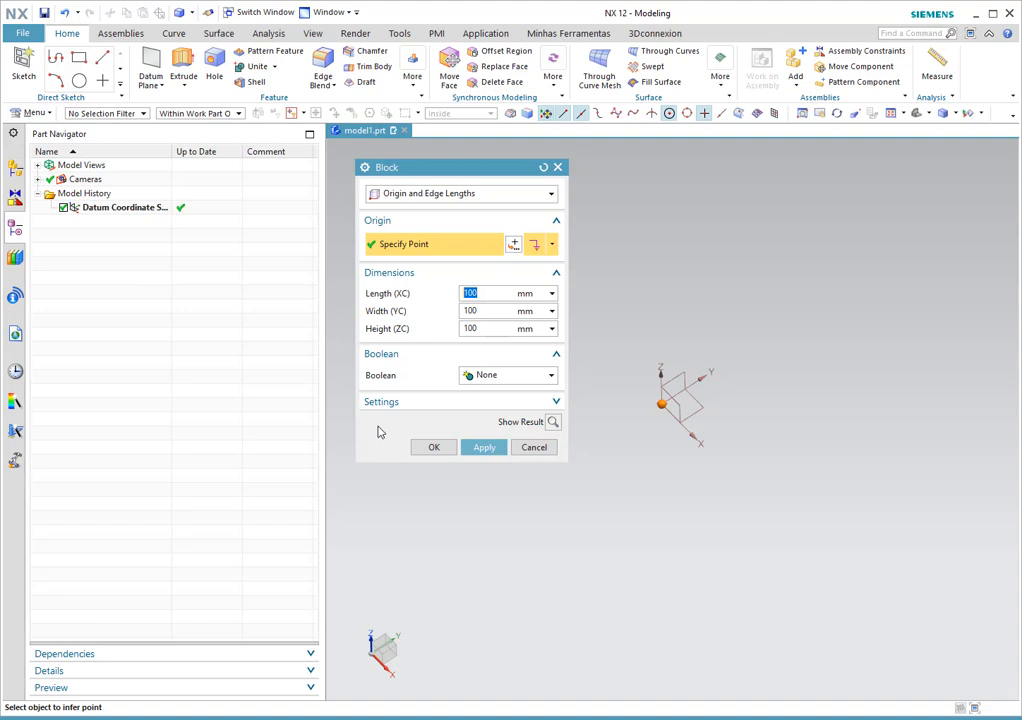
{"action": "left_click", "coordinate": [536, 447]}
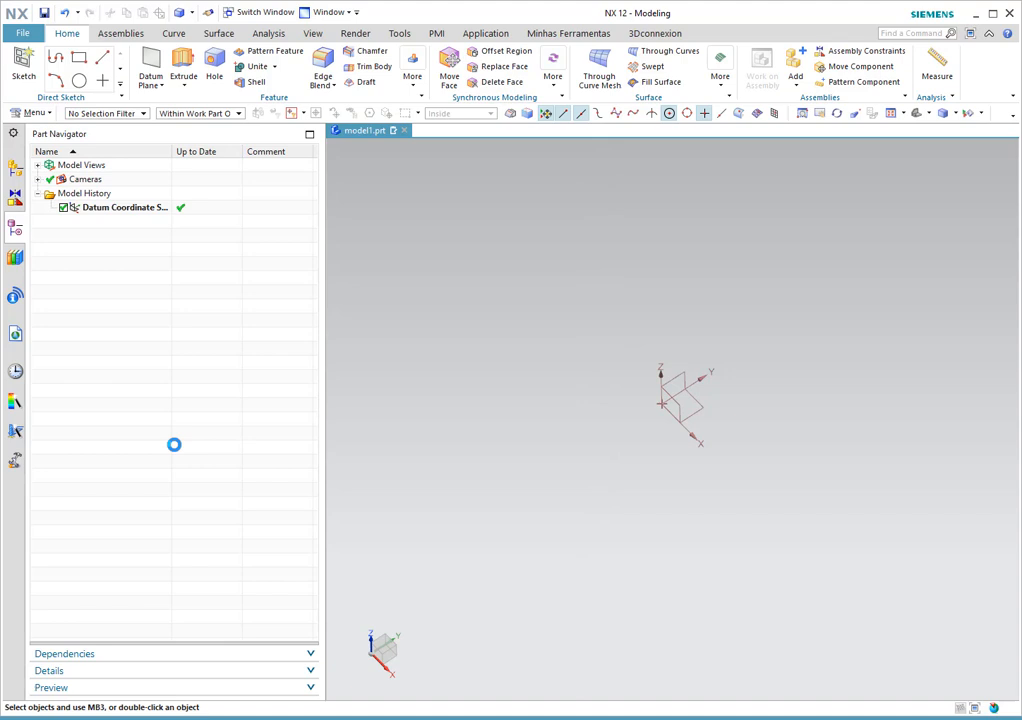
Examine the available Content roles and return to the part's model history.
{"action": "left_click", "coordinate": [16, 461]}
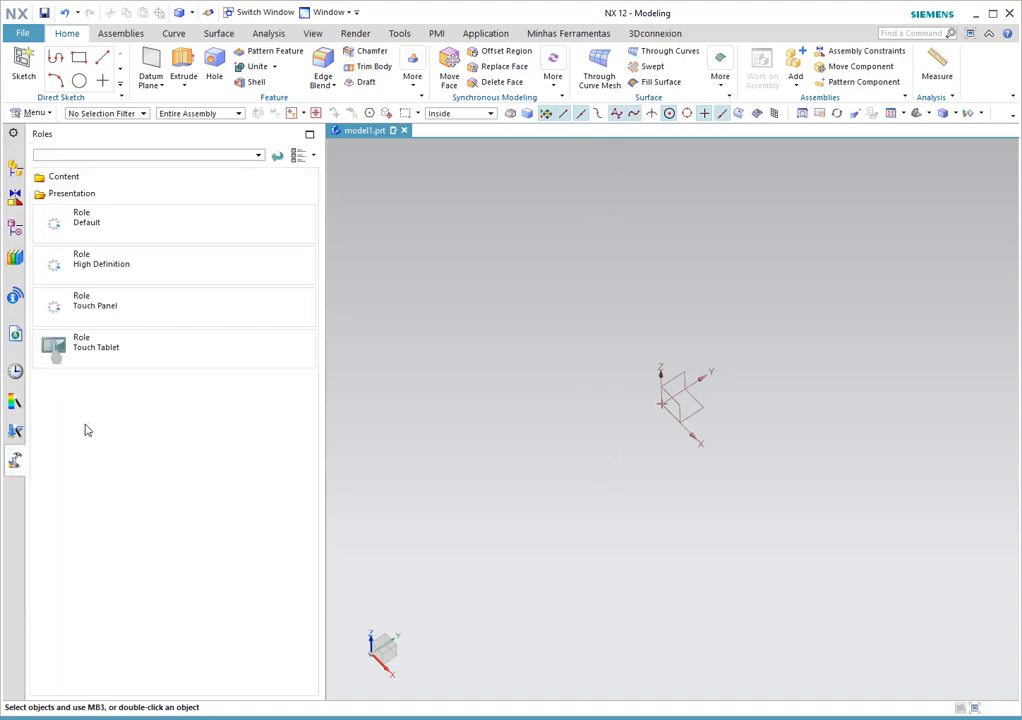
{"action": "left_click", "coordinate": [79, 178]}
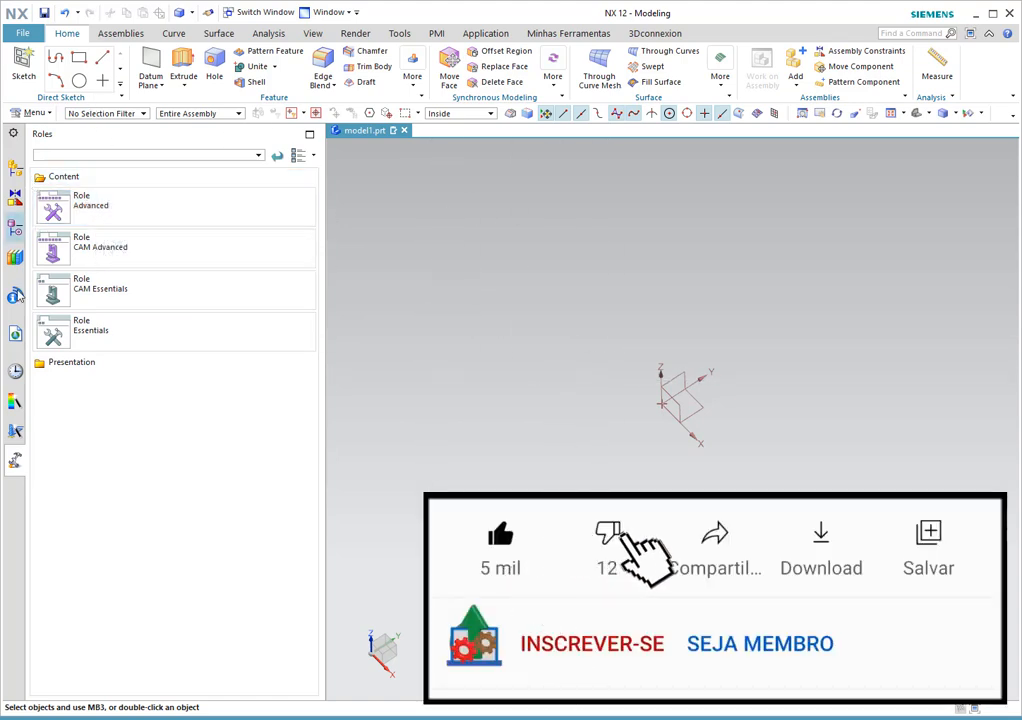
{"action": "left_click", "coordinate": [15, 229]}
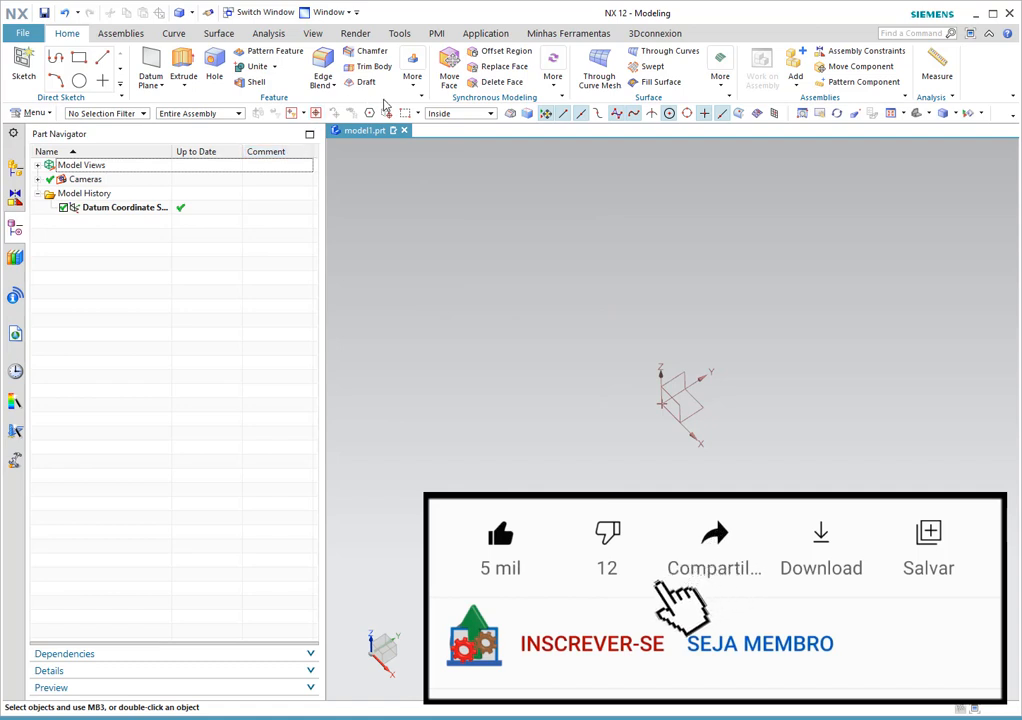
Start a Block feature of type Origin and Edge Lengths, checking the Two Diagonal Points type and the Associative Origin setting.
{"action": "left_click", "coordinate": [413, 72]}
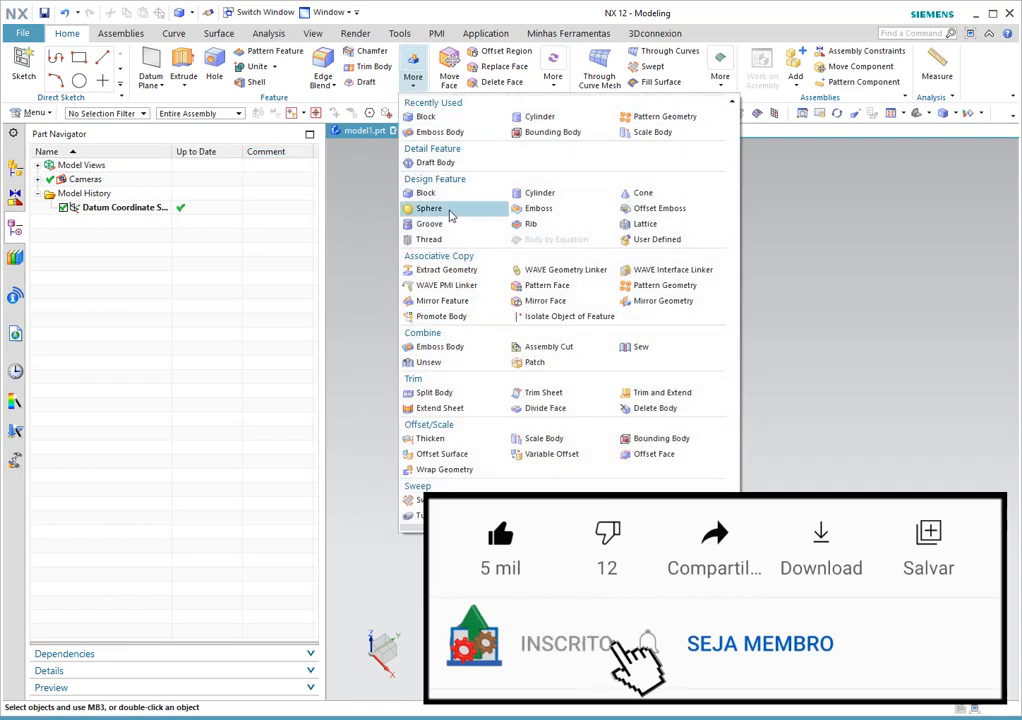
{"action": "left_click", "coordinate": [426, 193]}
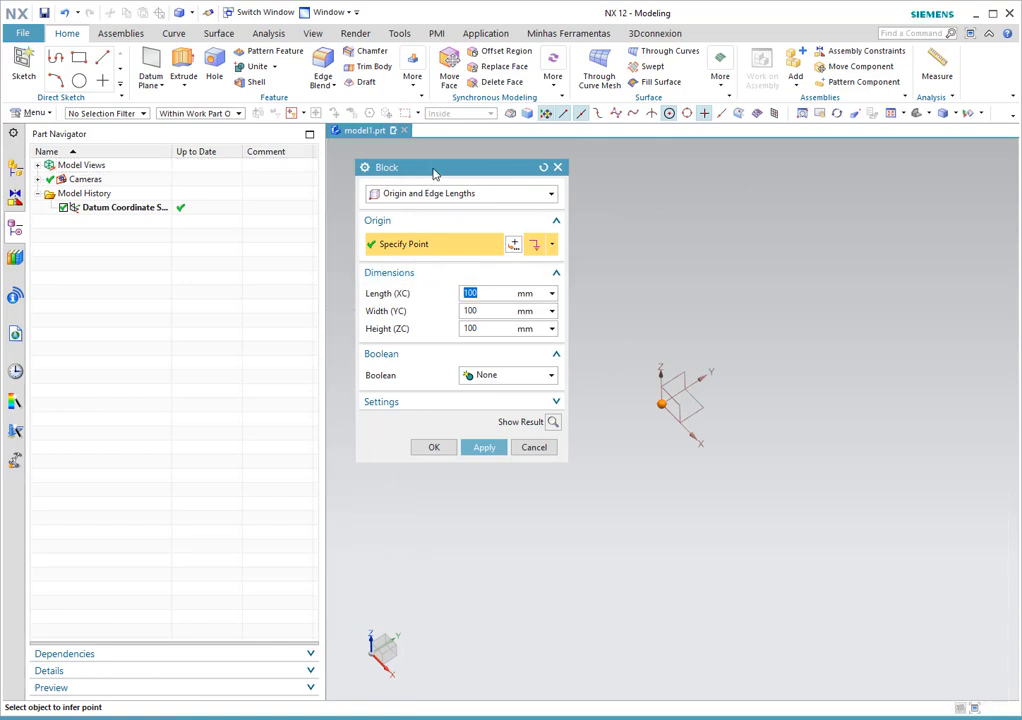
{"action": "left_click", "coordinate": [505, 196]}
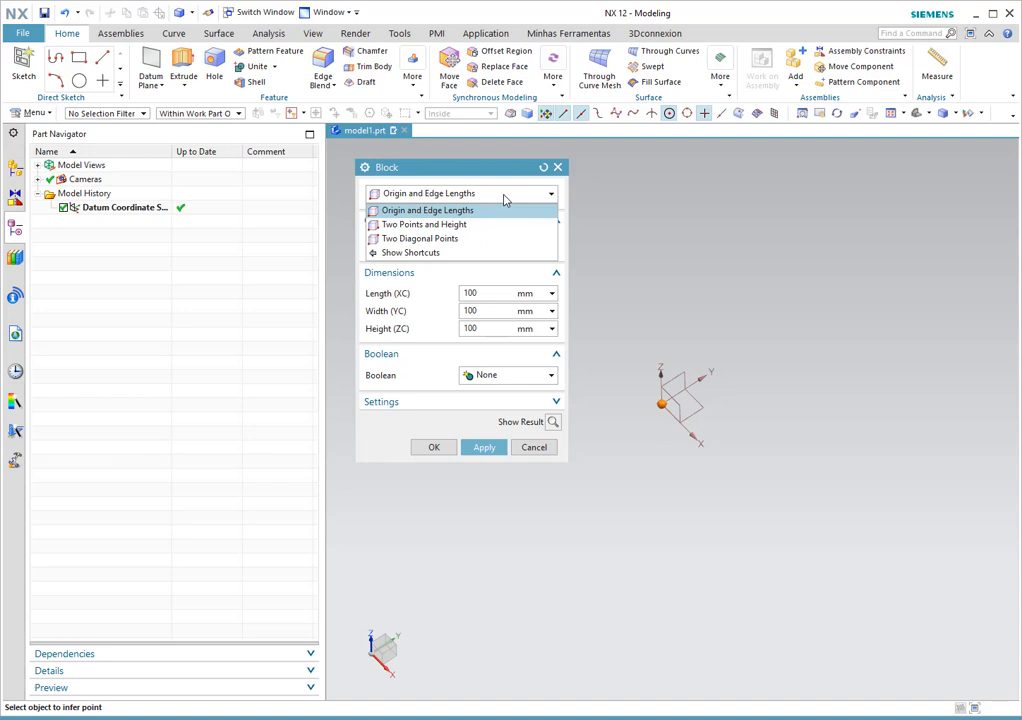
{"action": "left_click", "coordinate": [450, 239]}
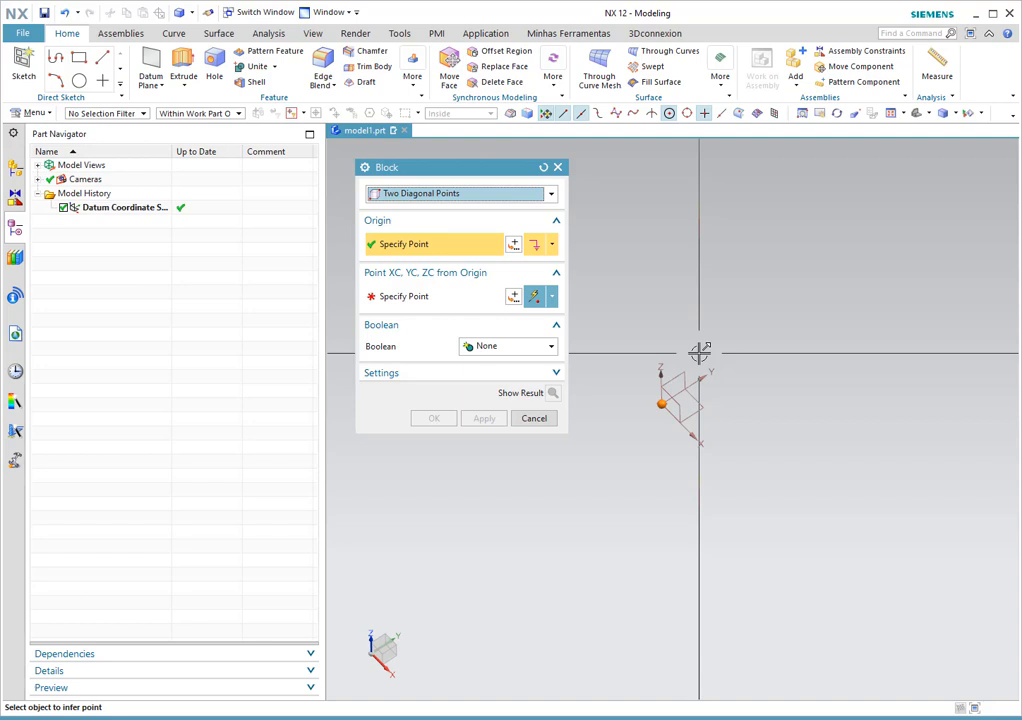
{"action": "left_click", "coordinate": [463, 195]}
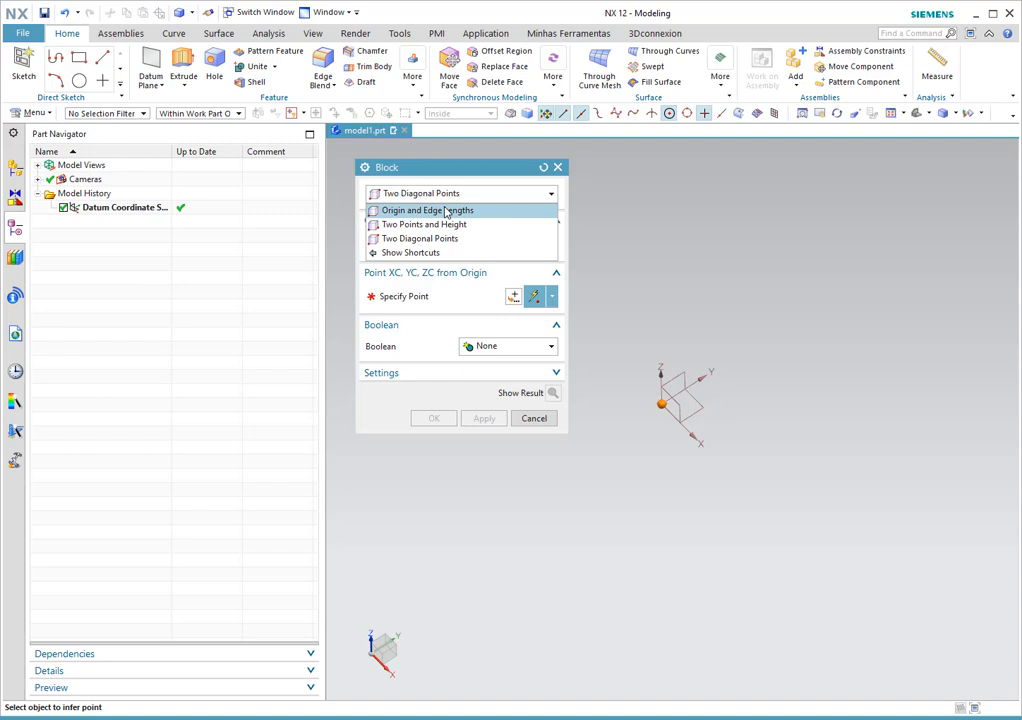
{"action": "left_click", "coordinate": [447, 211]}
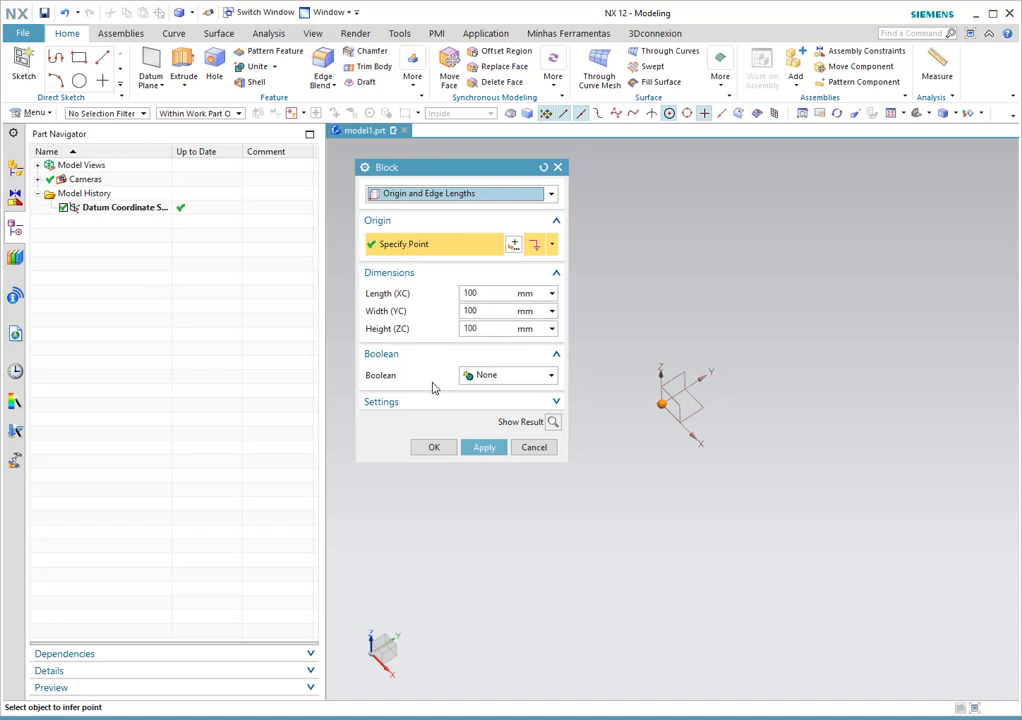
{"action": "left_click", "coordinate": [394, 406]}
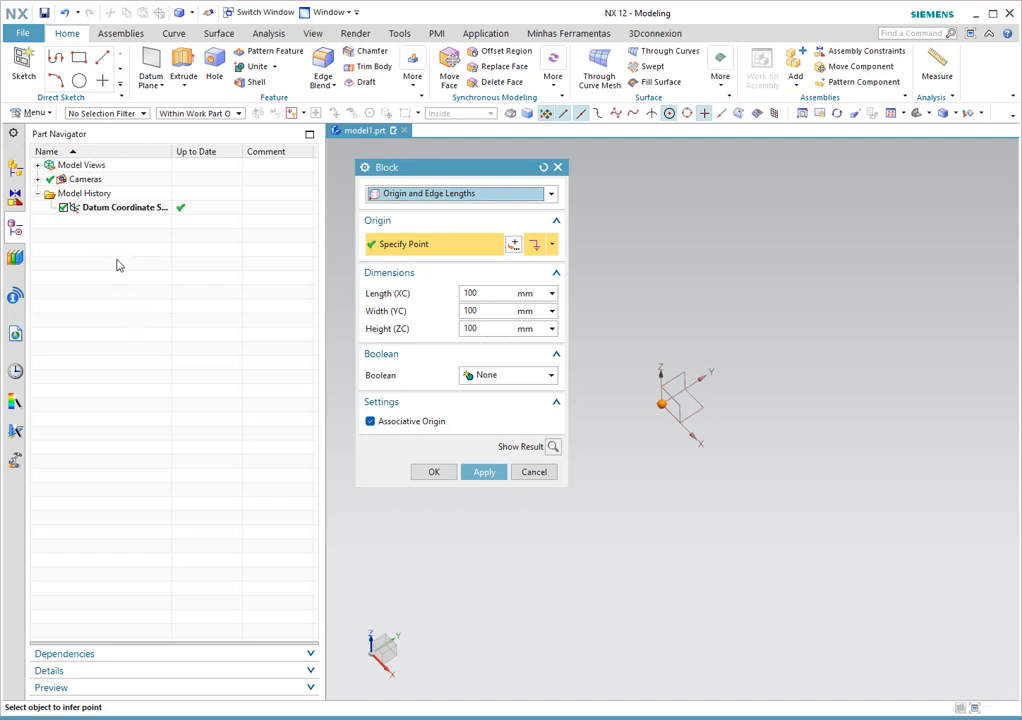
{"action": "left_click", "coordinate": [396, 404]}
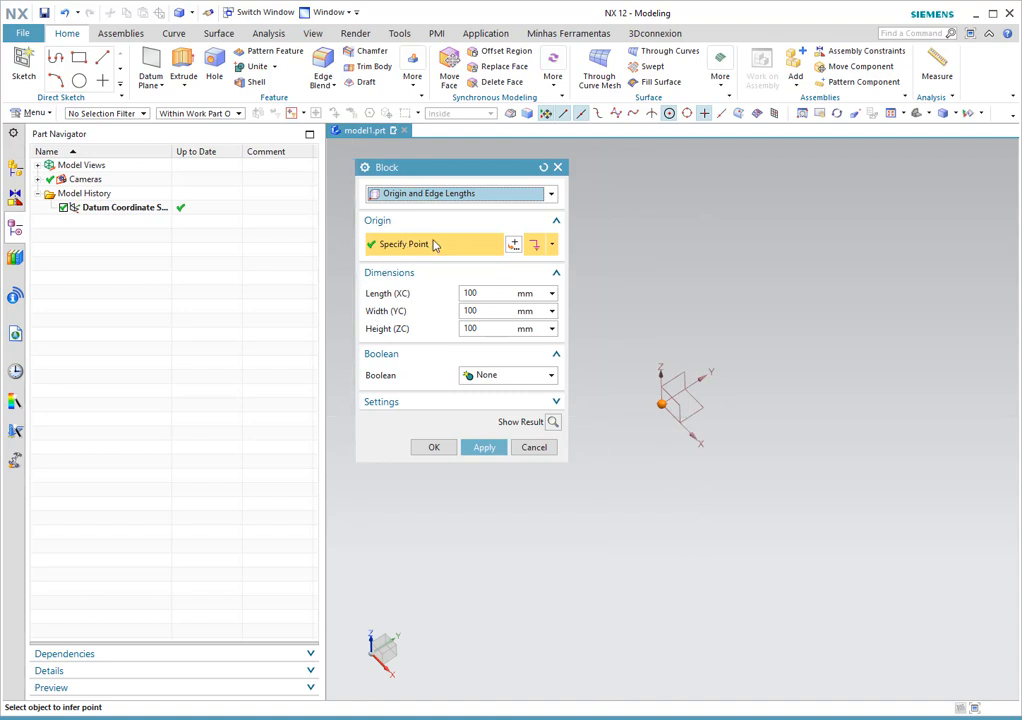
Set the method for specifying the block's origin to Inferred Point.
{"action": "left_click", "coordinate": [554, 246]}
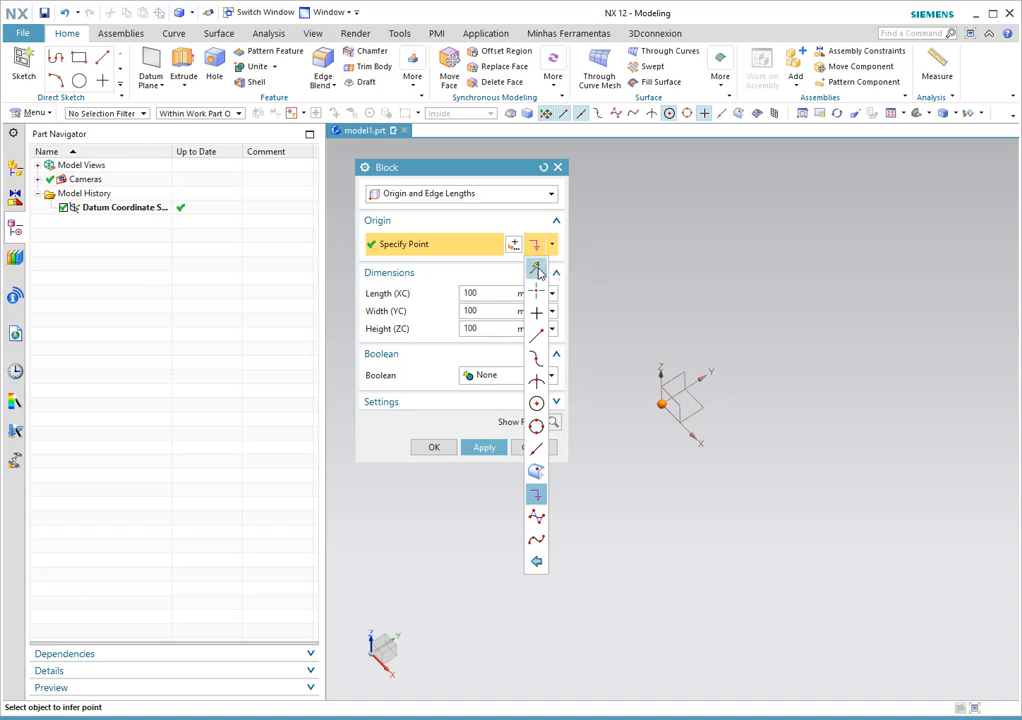
{"action": "left_click", "coordinate": [537, 270]}
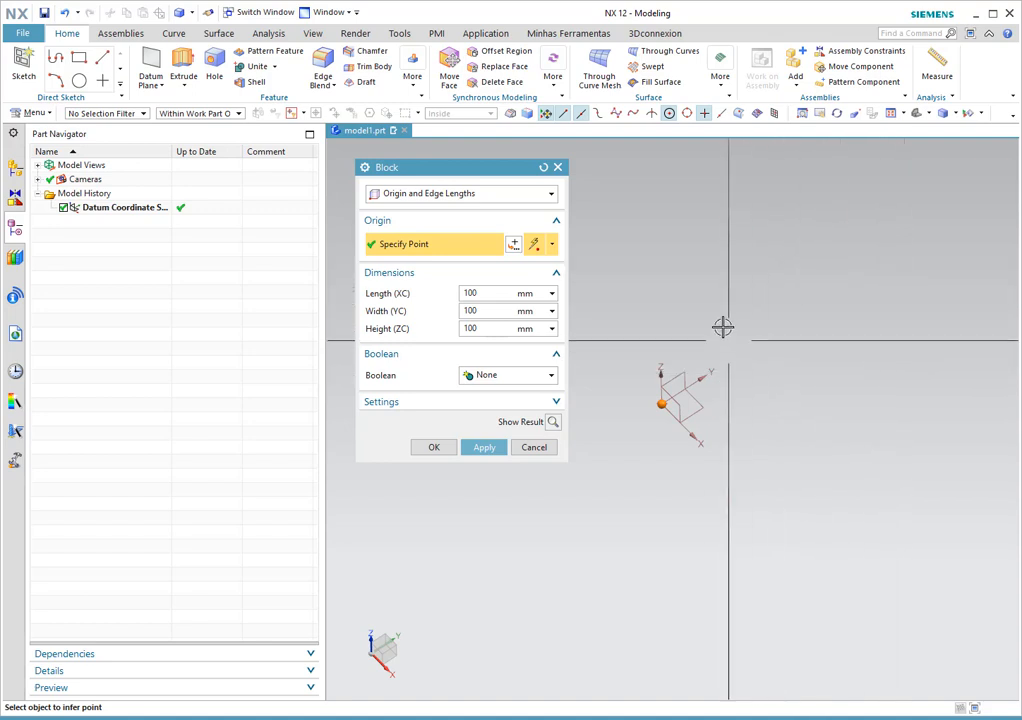
{"action": "left_click", "coordinate": [550, 244]}
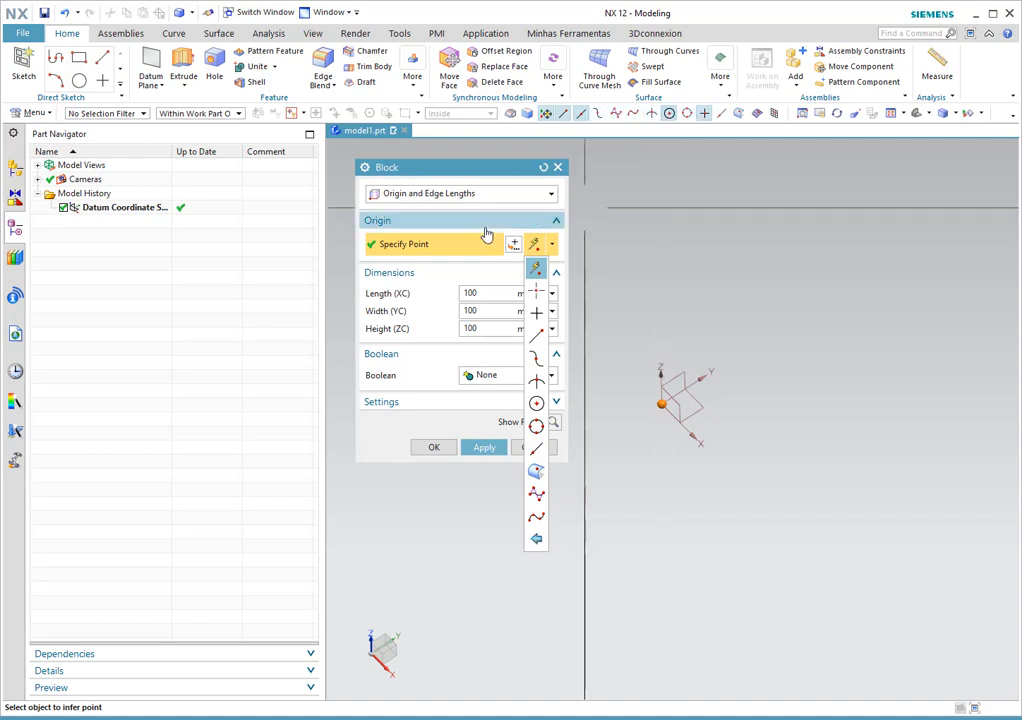
{"action": "left_click", "coordinate": [448, 247]}
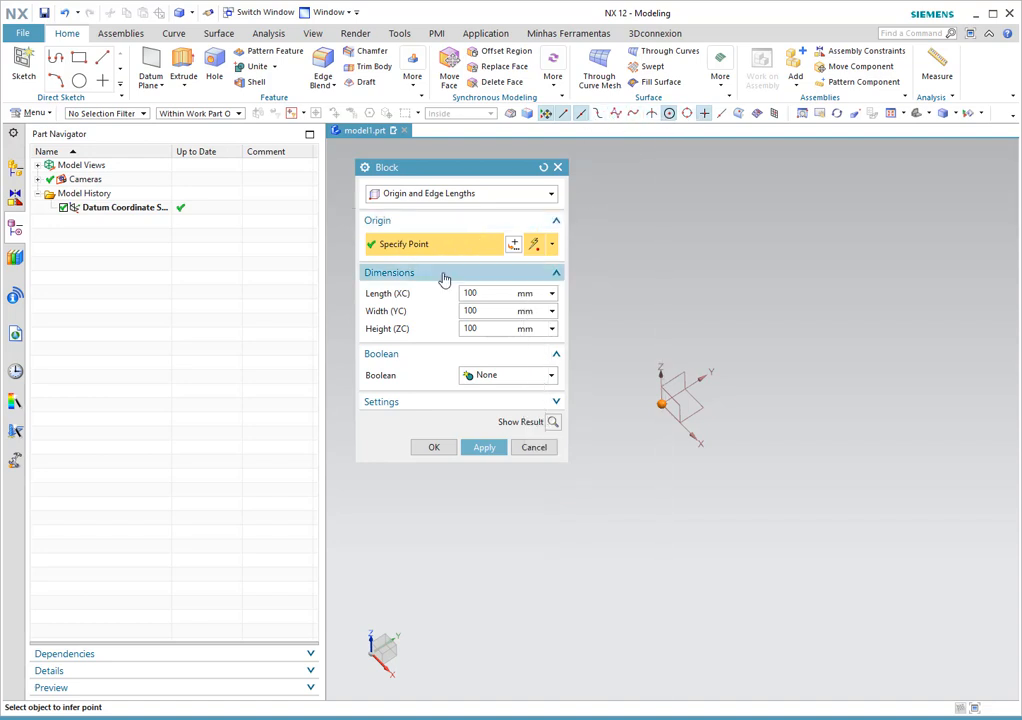
{"action": "left_click", "coordinate": [513, 246]}
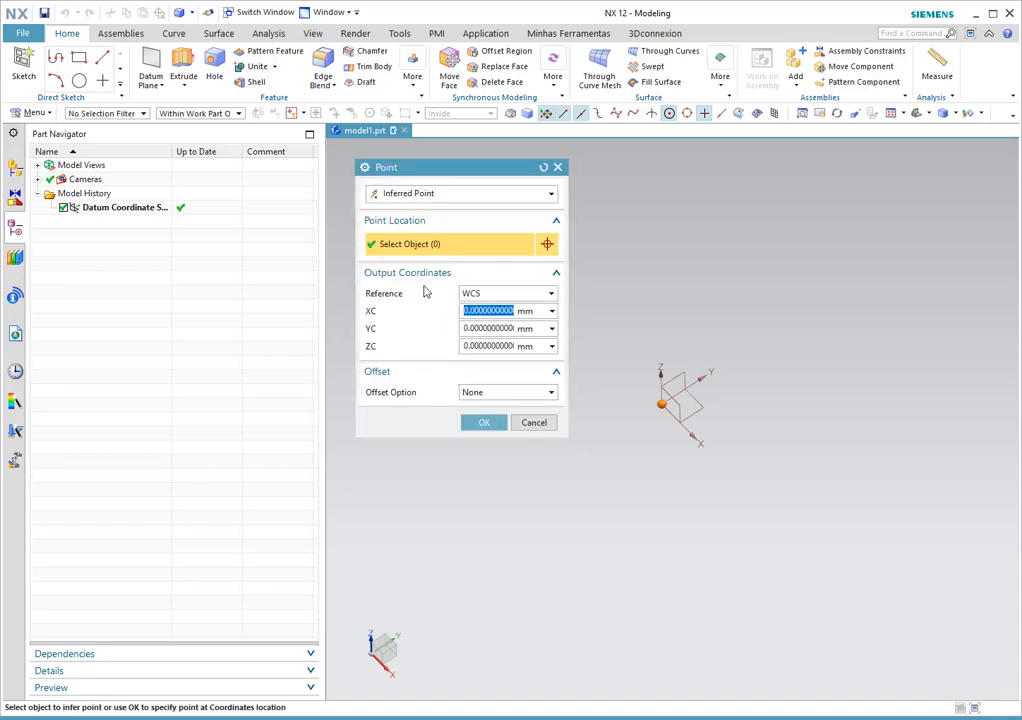
{"action": "left_click", "coordinate": [428, 195]}
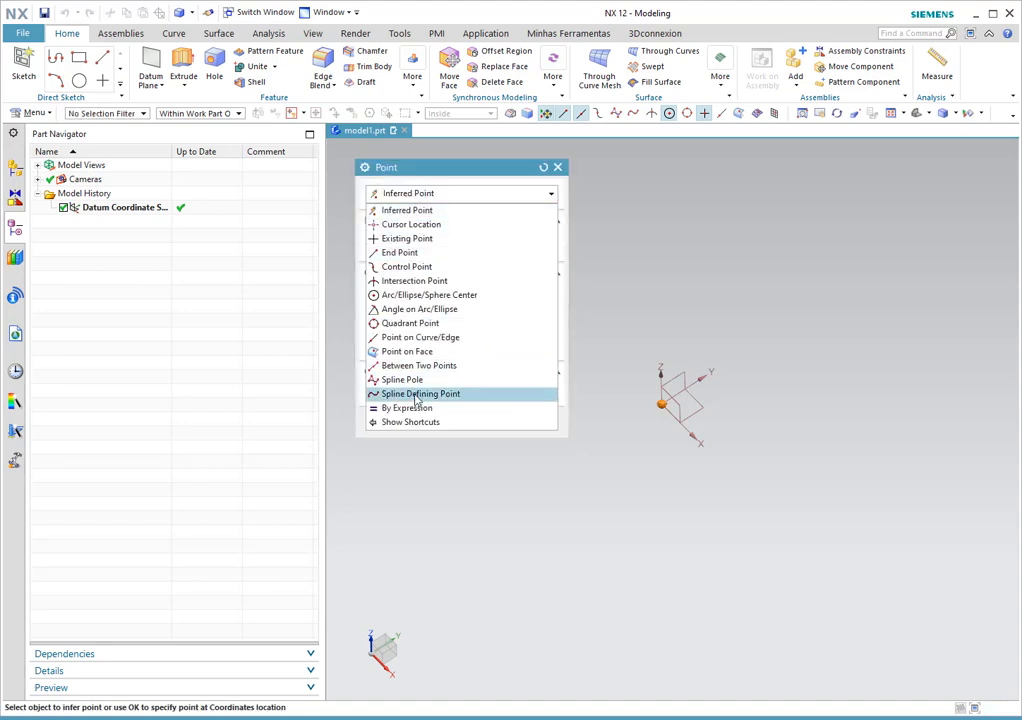
{"action": "left_click", "coordinate": [430, 199]}
{"action": "left_click", "coordinate": [547, 427]}
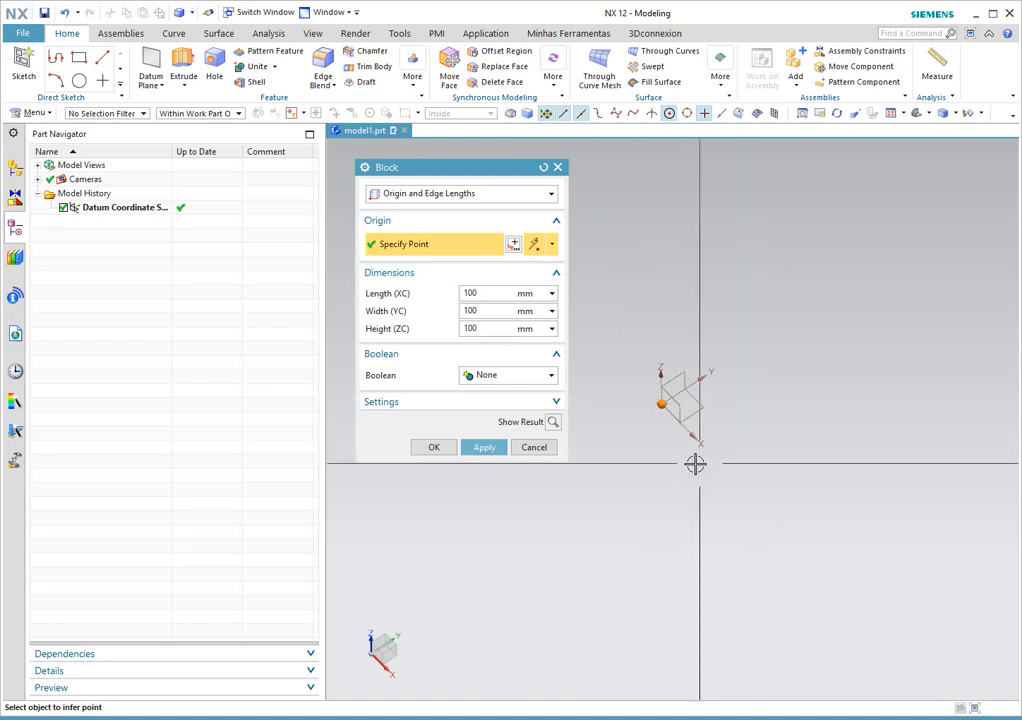
Place the block's origin at the datum coordinate system's origin and check its XC, YC and ZC coordinates without changing them.
{"action": "left_click", "coordinate": [663, 405]}
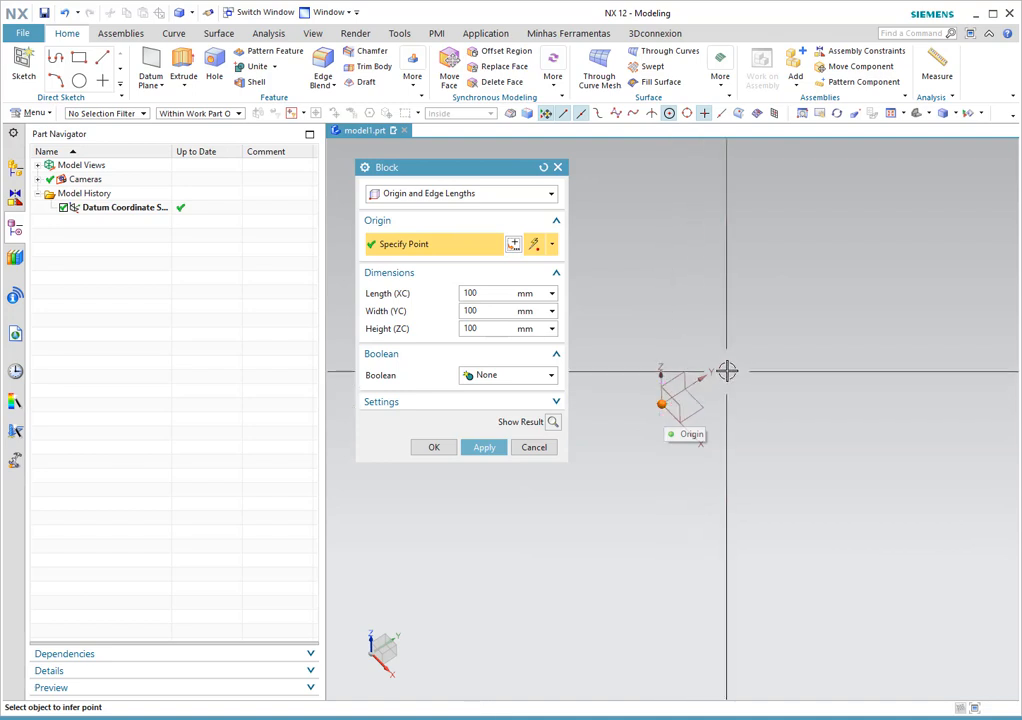
{"action": "left_click", "coordinate": [513, 245]}
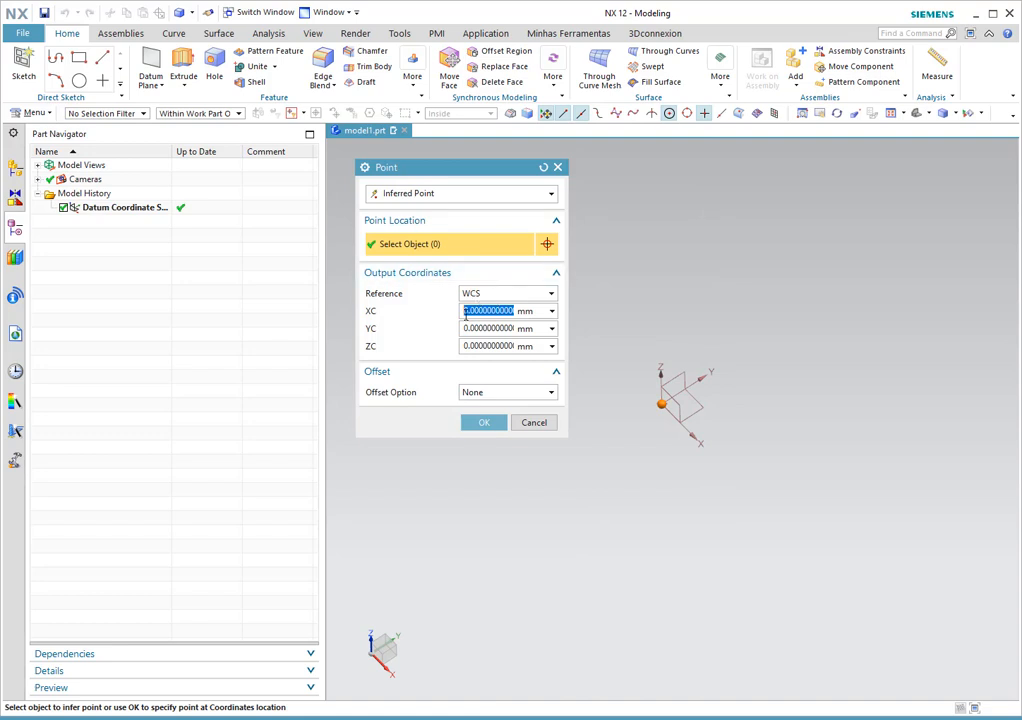
{"action": "left_click", "coordinate": [483, 328]}
{"action": "key", "text": "Tab"}
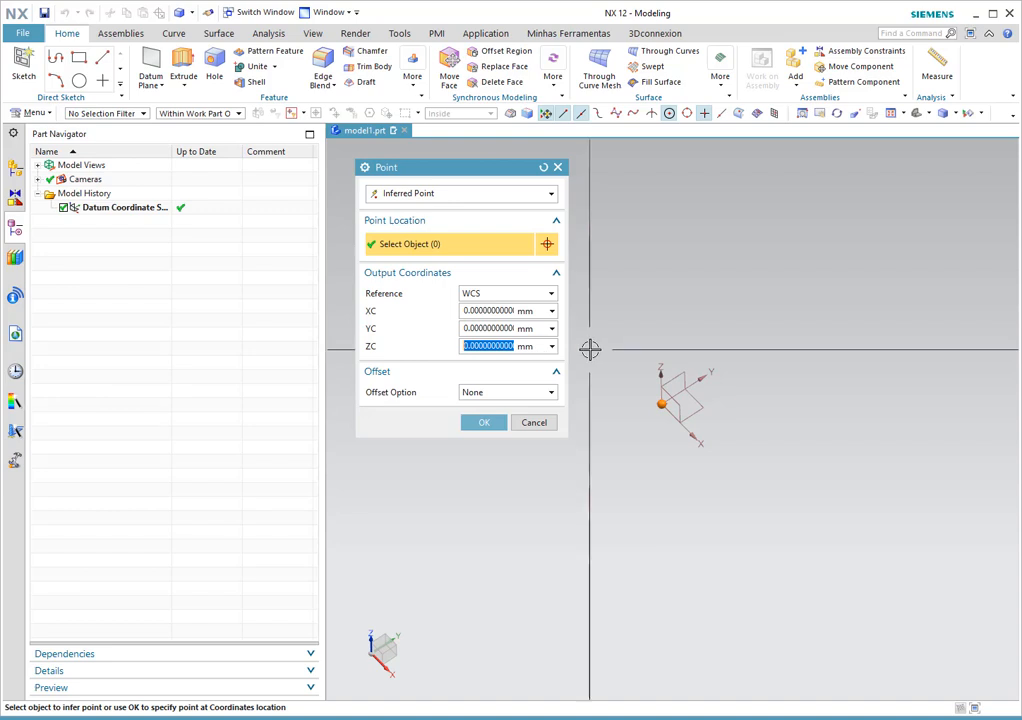
{"action": "left_click", "coordinate": [533, 423]}
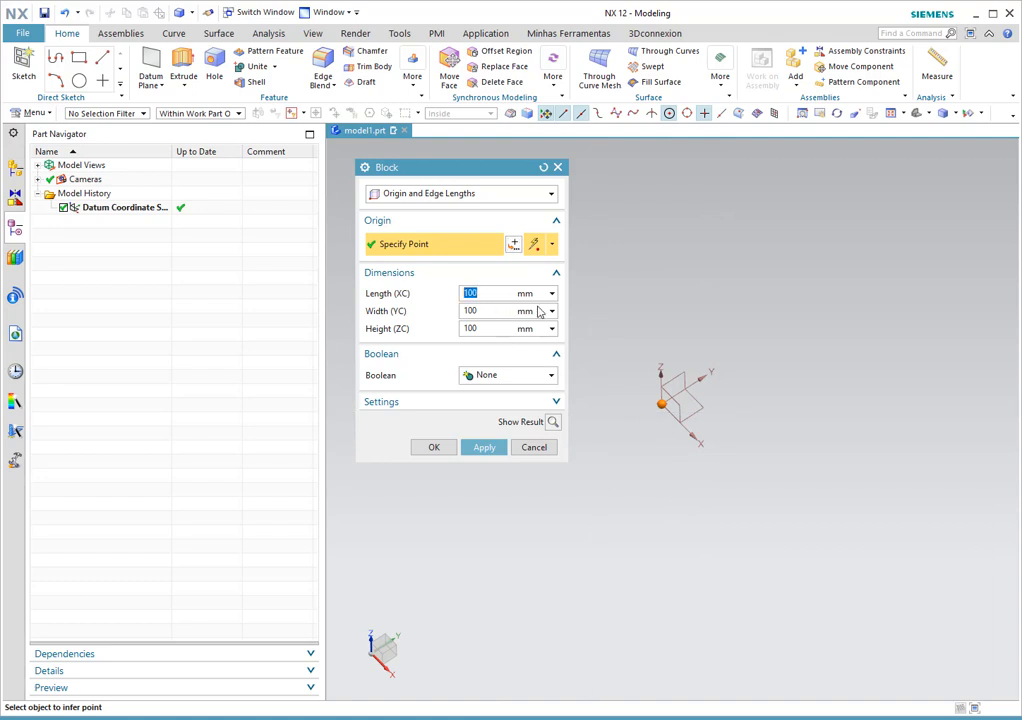
Set the block's length to 200 mm, width to 350 mm and height to 150 mm.
{"action": "type", "text": "2"}
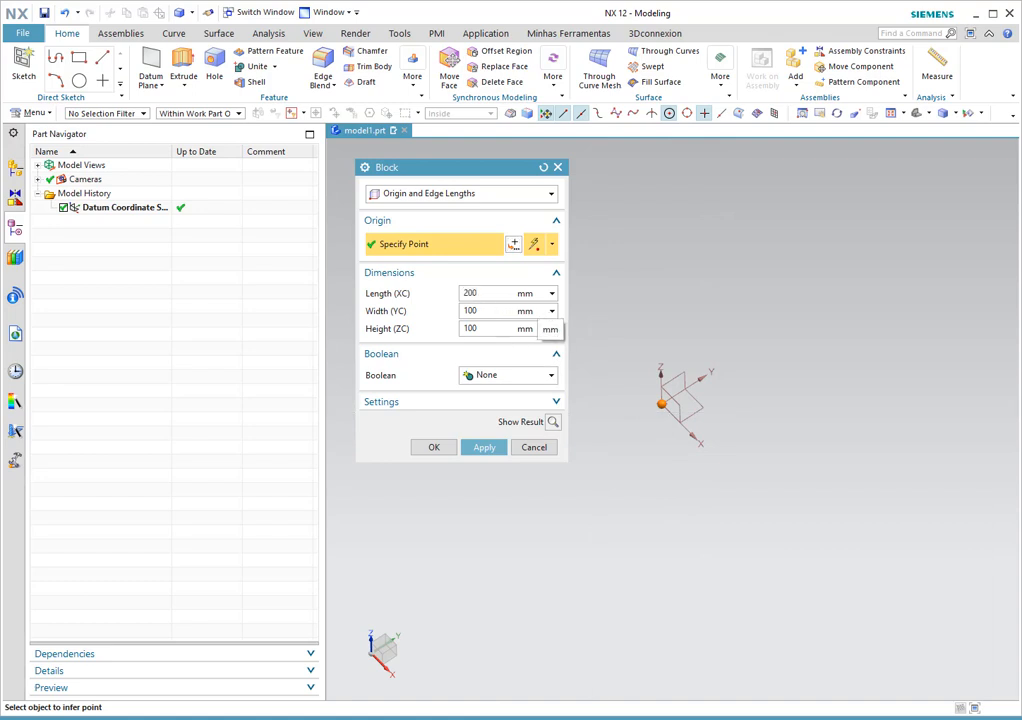
{"action": "left_click", "coordinate": [496, 311]}
{"action": "double_click", "coordinate": [500, 310]}
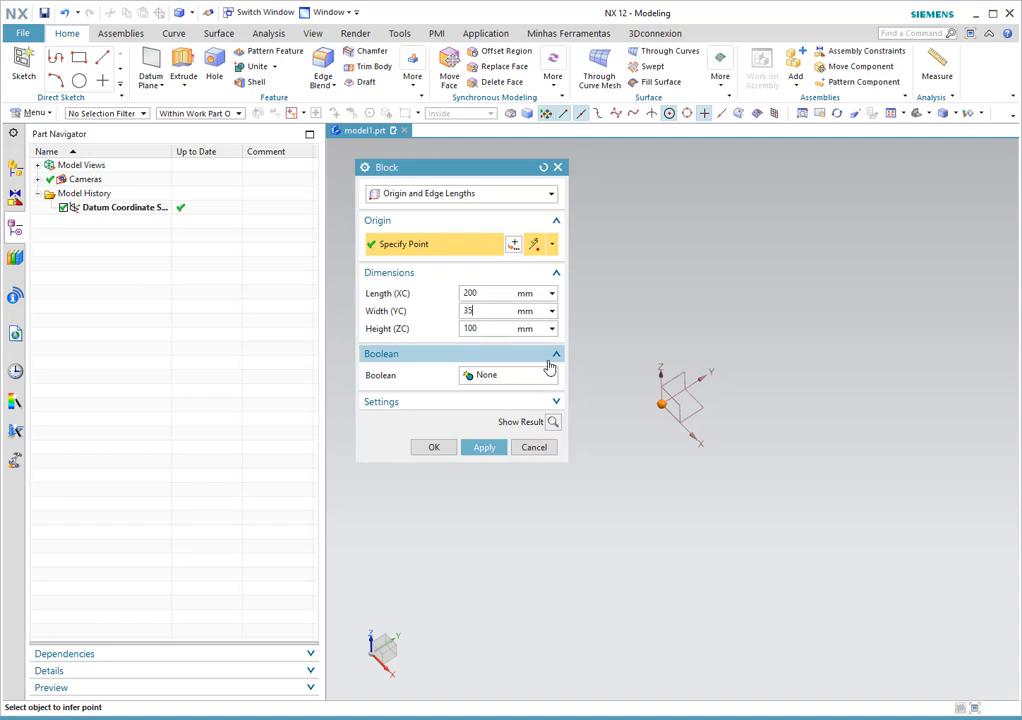
{"action": "double_click", "coordinate": [491, 328]}
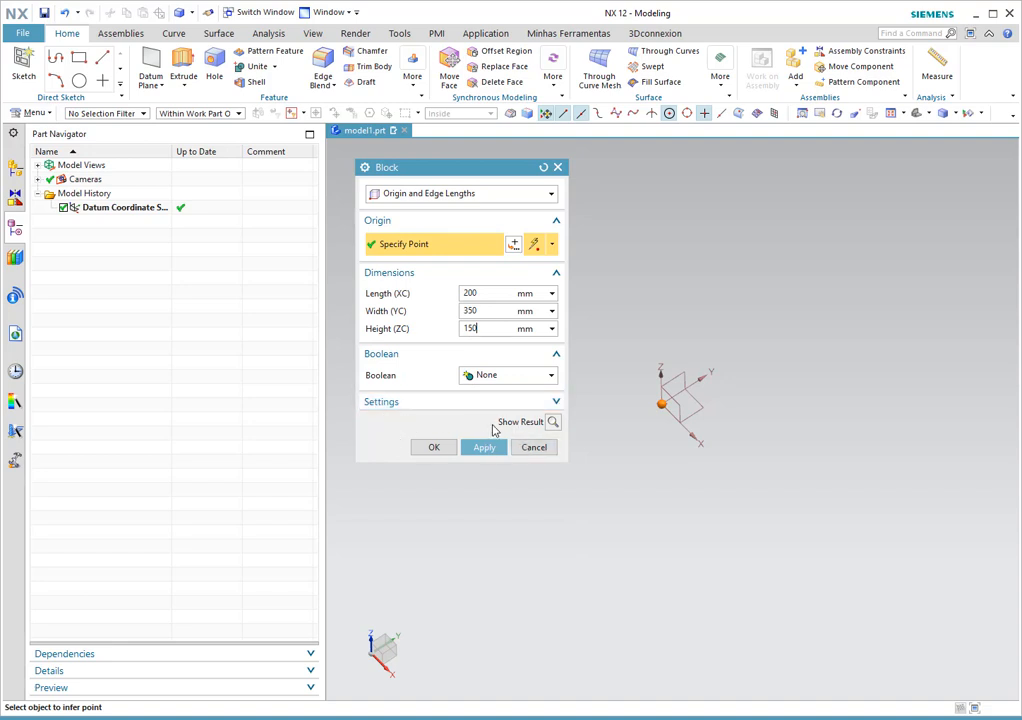
Preview the first block's result, inspect it with the dialog moved aside, and apply the feature.
{"action": "left_click", "coordinate": [553, 422]}
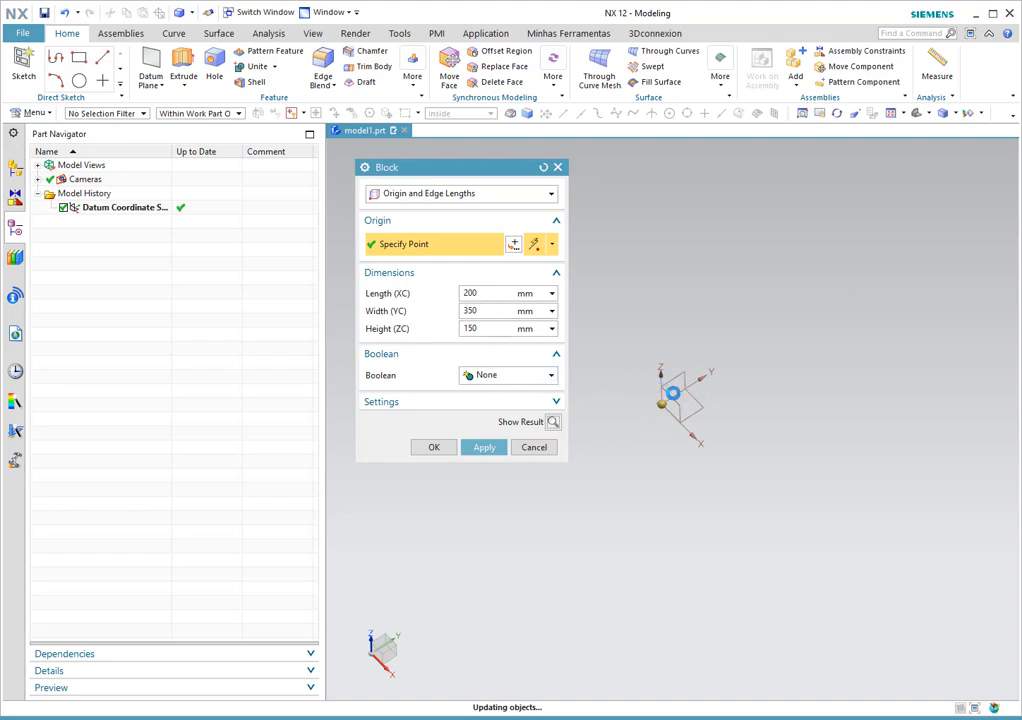
{"action": "scroll", "coordinate": [605, 390], "scroll_direction": "down", "scroll_amount": 4}
{"action": "scroll", "coordinate": [721, 380], "scroll_direction": "up", "scroll_amount": 3}
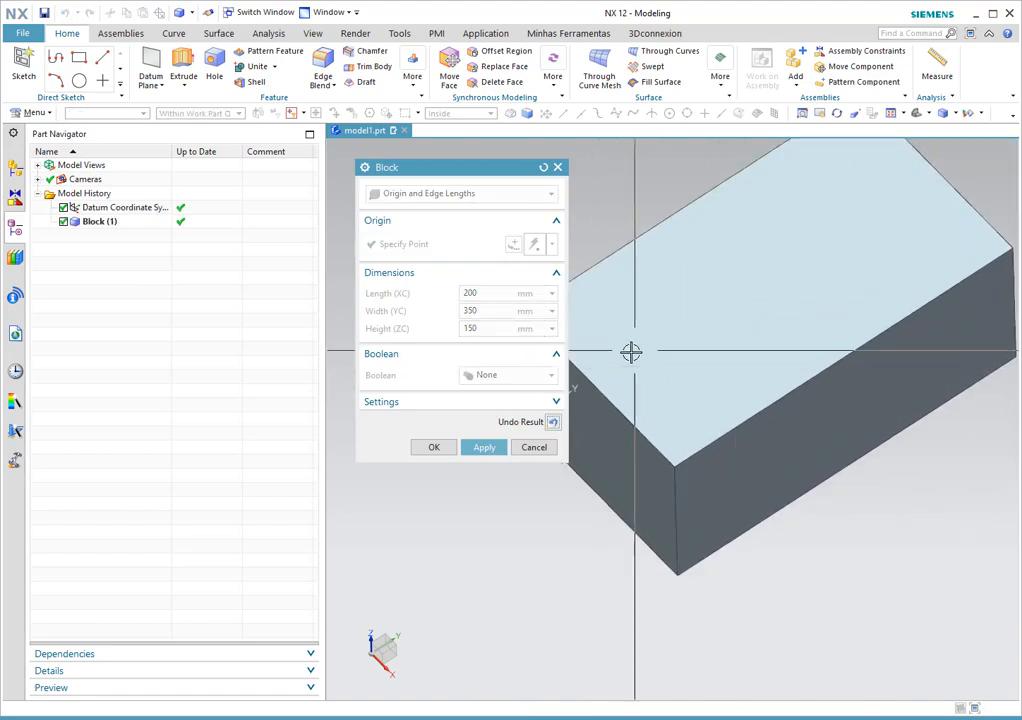
{"action": "scroll", "coordinate": [632, 354], "scroll_direction": "down", "scroll_amount": 2}
{"action": "left_click_drag", "start_coordinate": [472, 171], "coordinate": [338, 190]}
{"action": "scroll", "coordinate": [771, 326], "scroll_direction": "up", "scroll_amount": 3}
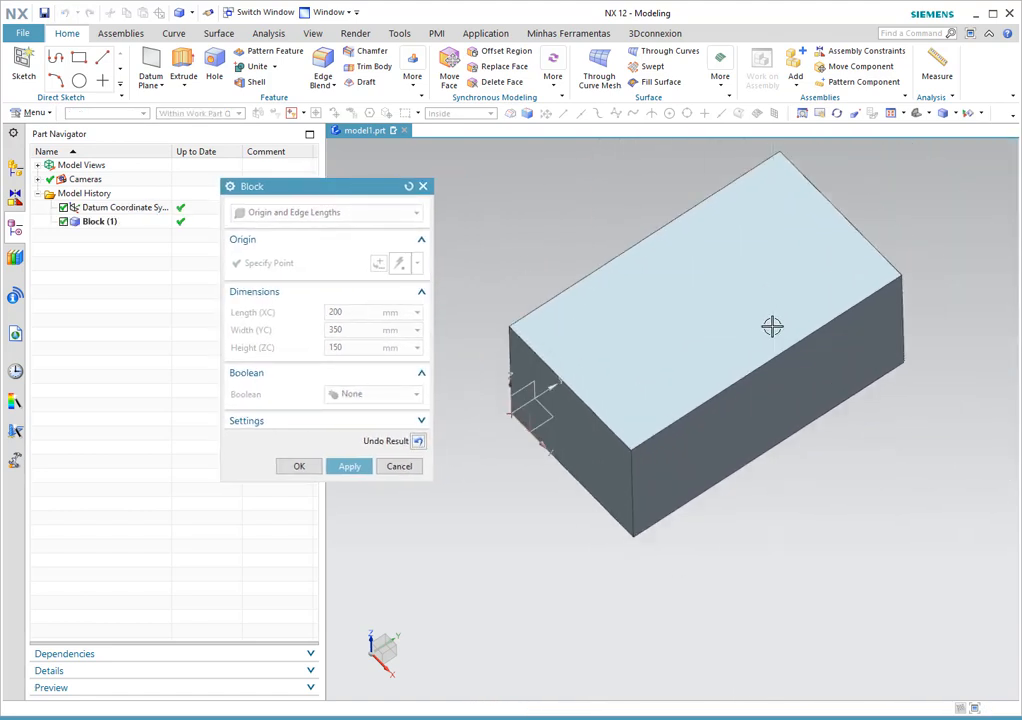
{"action": "middle_click_drag", "start_coordinate": [782, 291], "coordinate": [776, 297]}
{"action": "scroll", "coordinate": [790, 302], "scroll_direction": "down", "scroll_amount": 2}
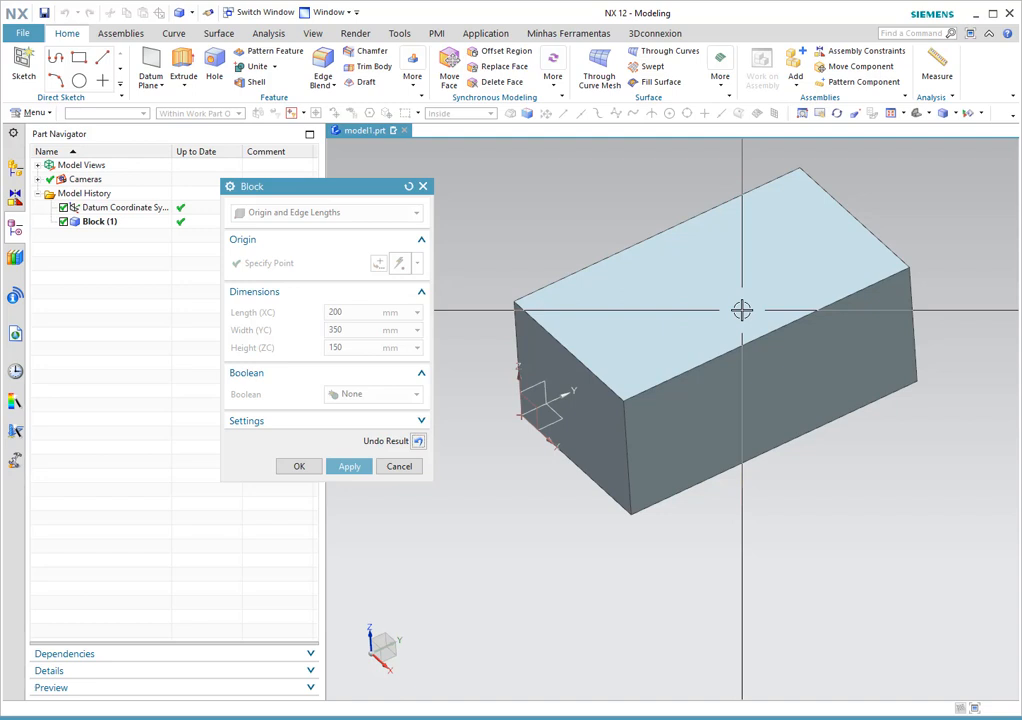
{"action": "left_click", "coordinate": [352, 466]}
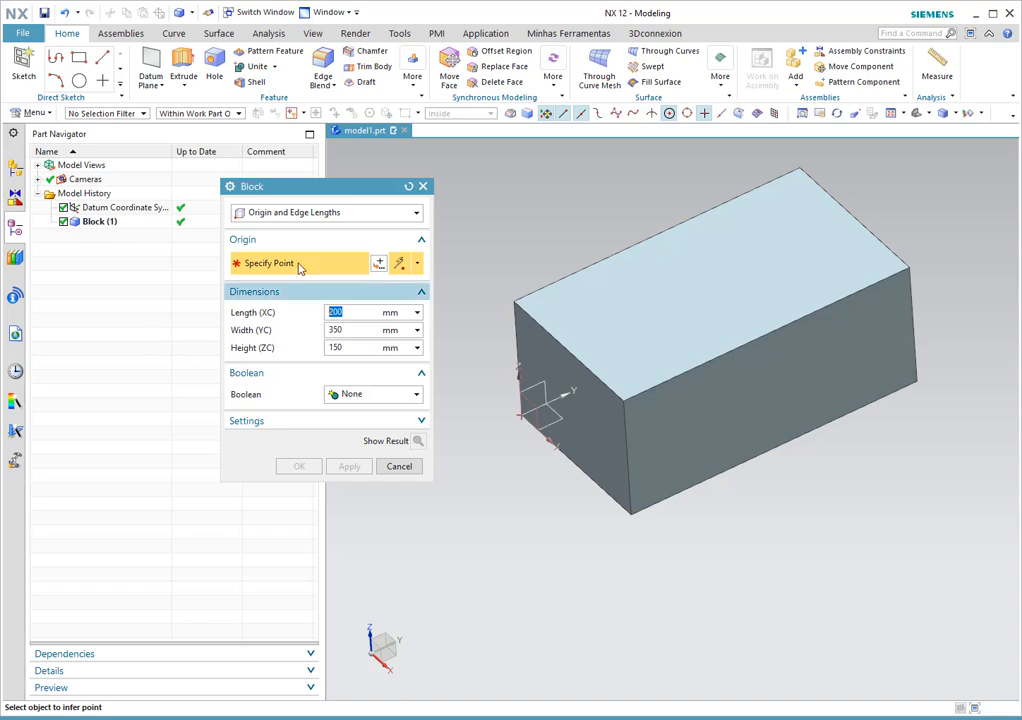
Switch the next block's type to Two Points and Height, with Inferred Point as its origin method.
{"action": "left_click", "coordinate": [319, 213]}
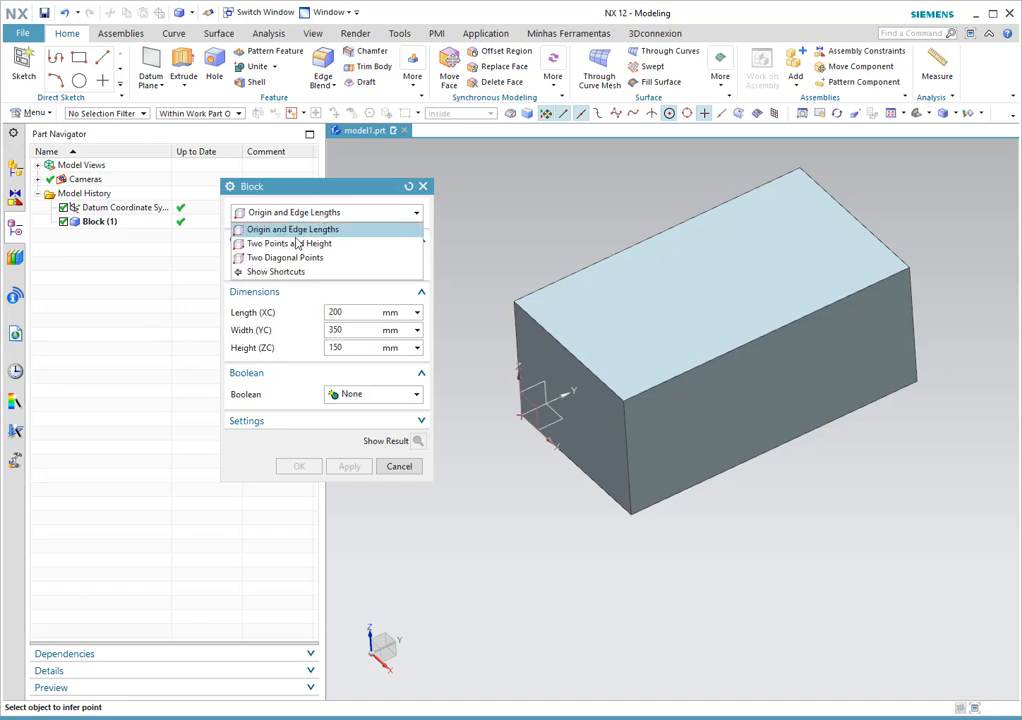
{"action": "left_click", "coordinate": [300, 244]}
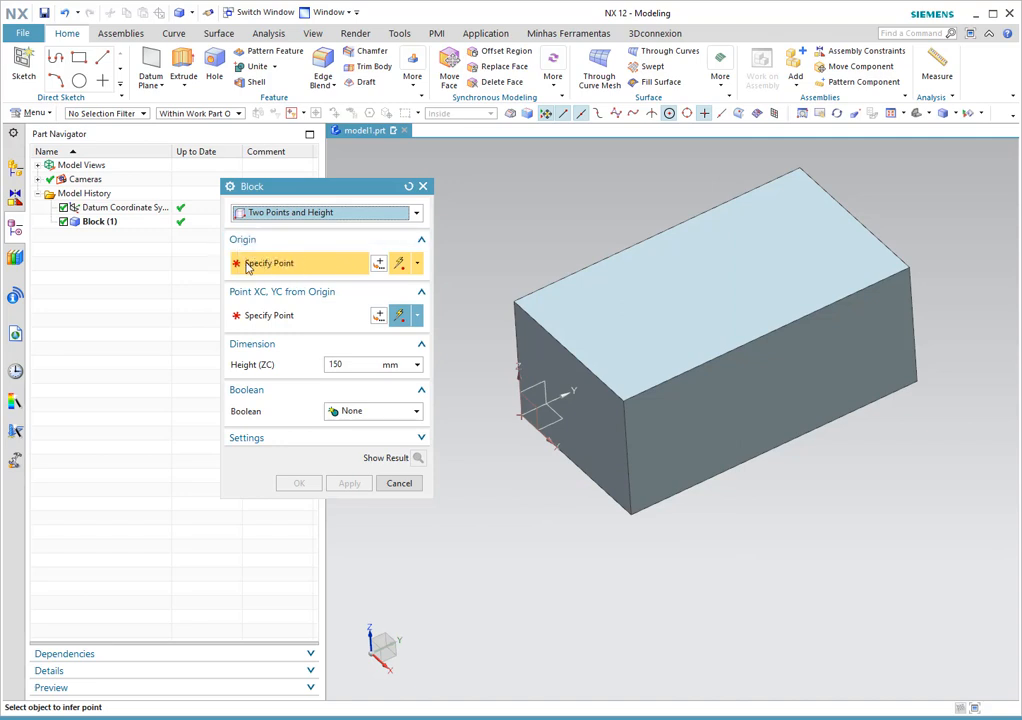
{"action": "left_click", "coordinate": [417, 263]}
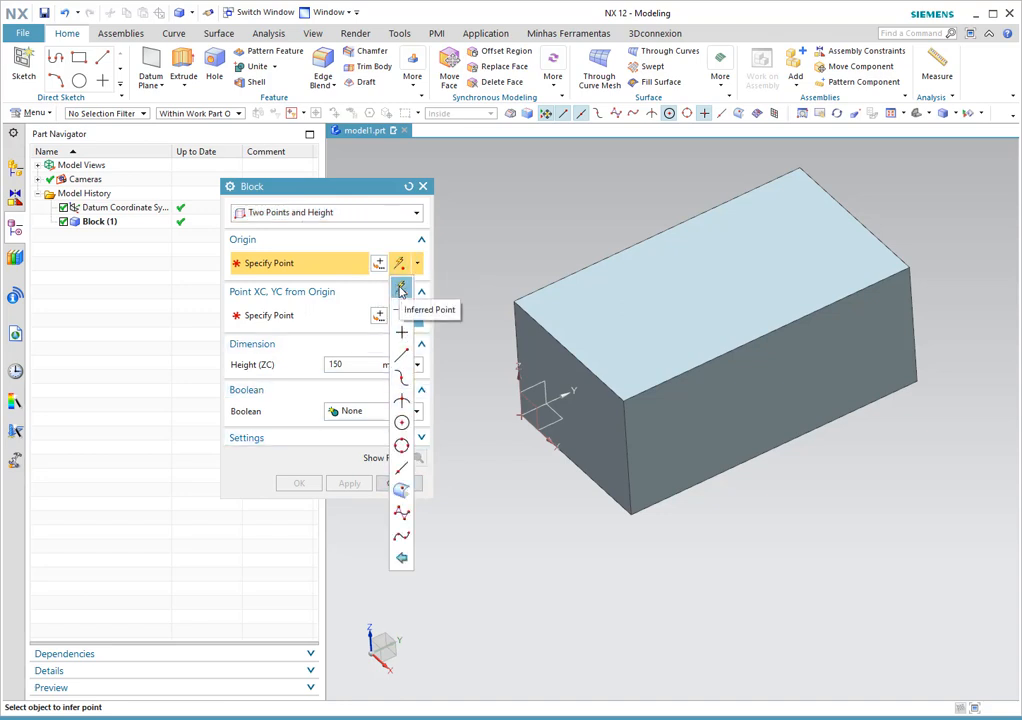
{"action": "left_click", "coordinate": [400, 289]}
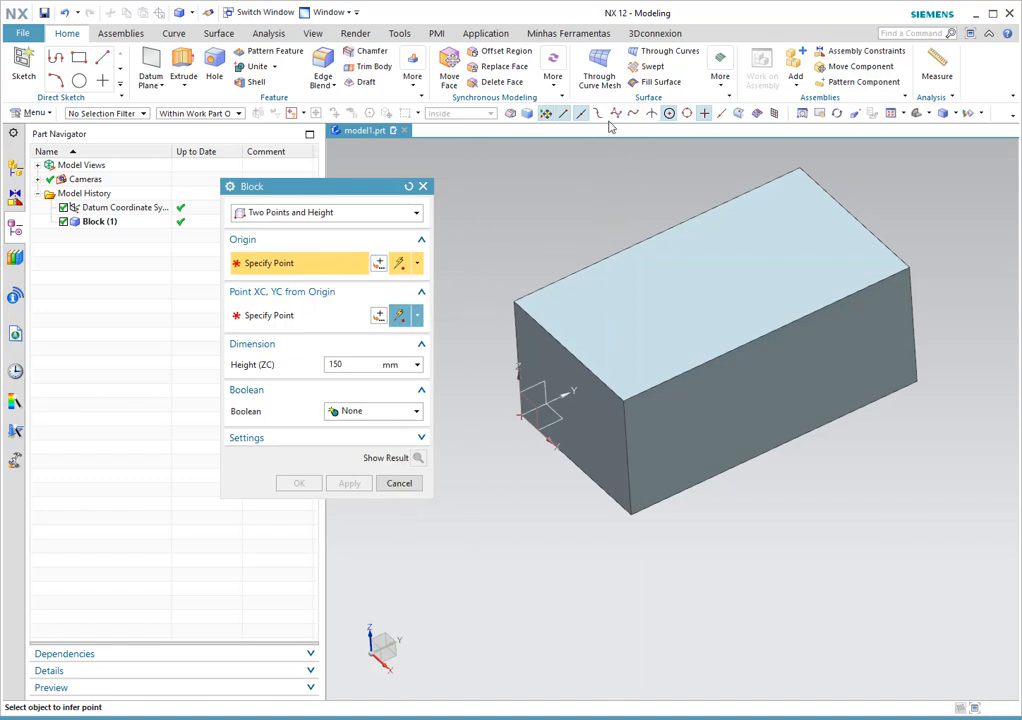
Place the second block's origin at the midpoint of the first block's lower long edge and its opposite corner freely in empty space.
{"action": "scroll", "coordinate": [489, 404], "scroll_direction": "down", "scroll_amount": 2}
{"action": "scroll", "coordinate": [741, 267], "scroll_direction": "up", "scroll_amount": 1}
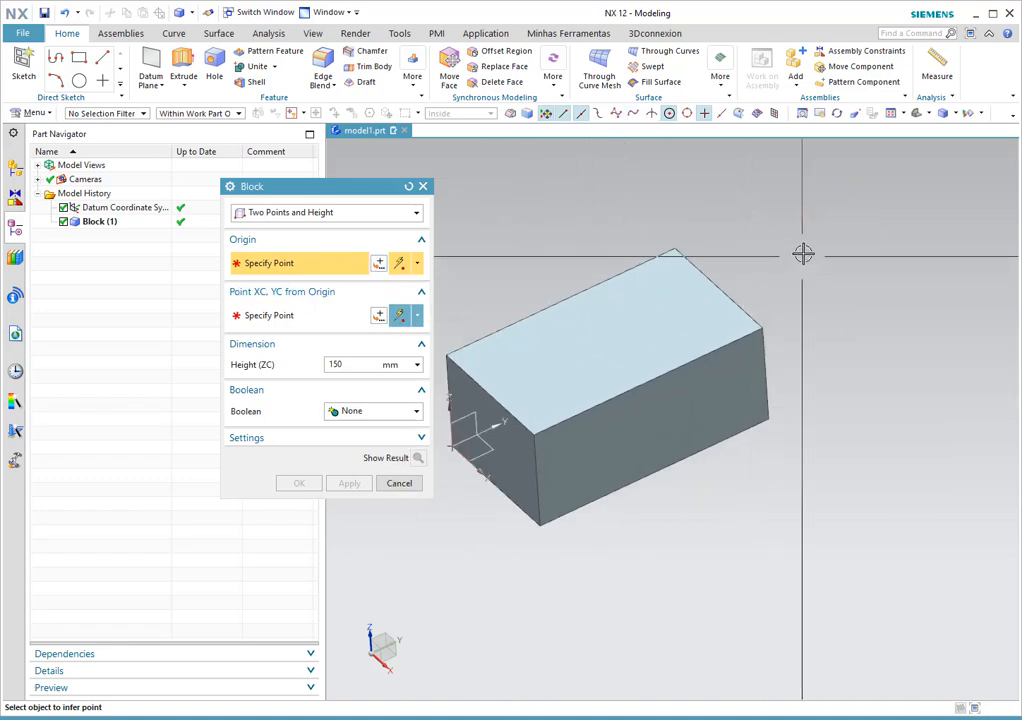
{"action": "left_click", "coordinate": [579, 114]}
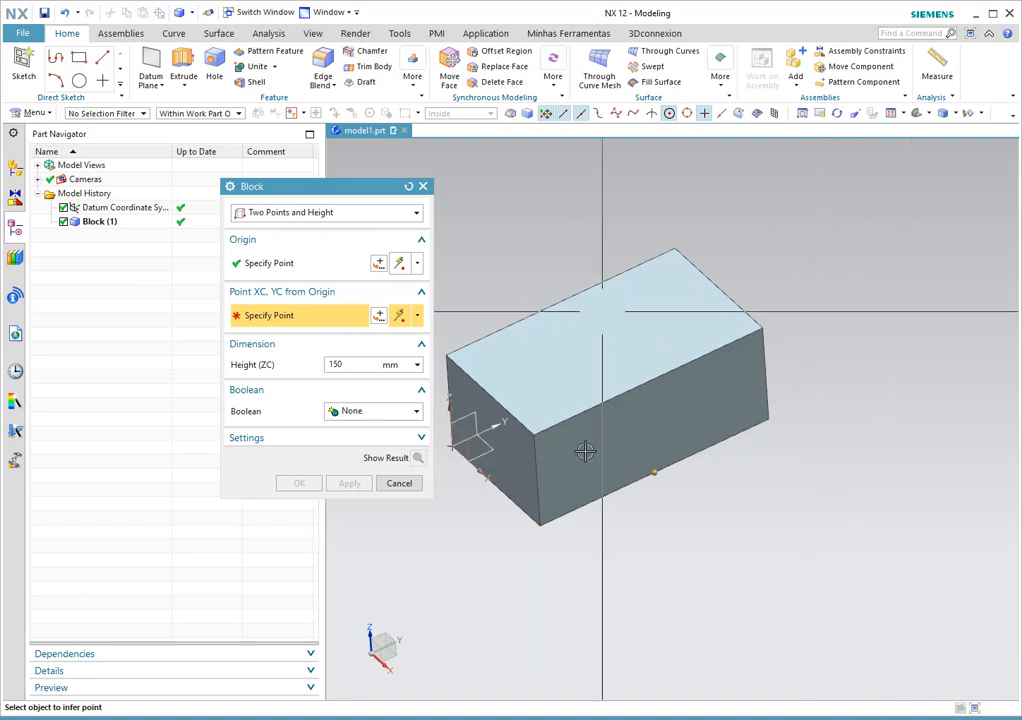
{"action": "left_click", "coordinate": [862, 466]}
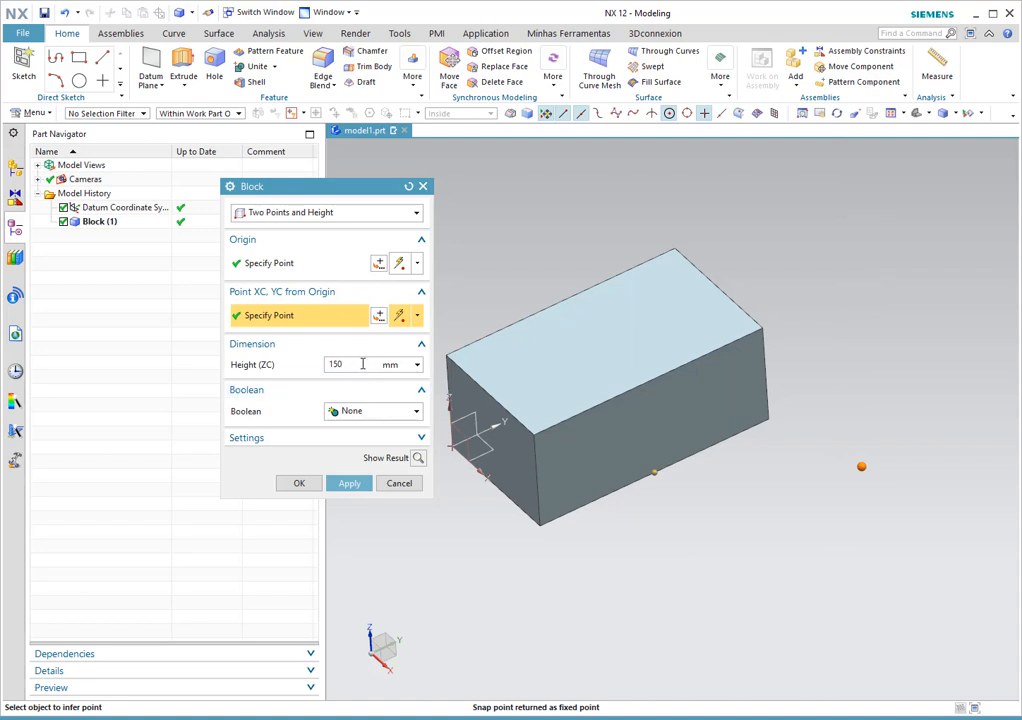
Set the second block's height to 200 mm, preview the result beside the first block, and undo the preview.
{"action": "type", "text": "200"}
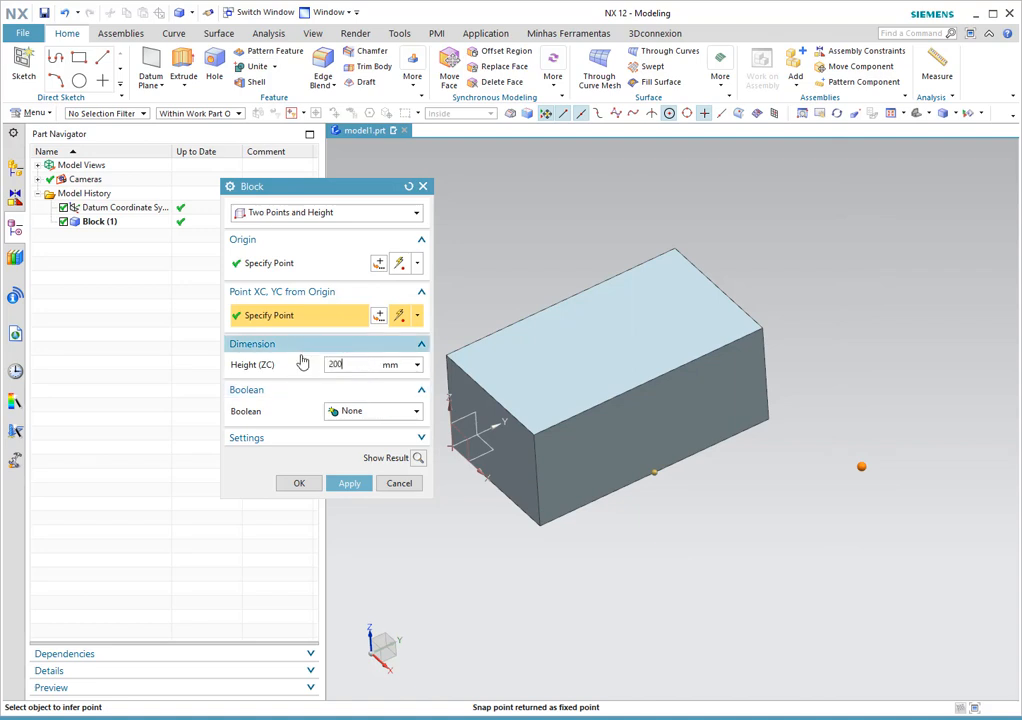
{"action": "left_click", "coordinate": [418, 457]}
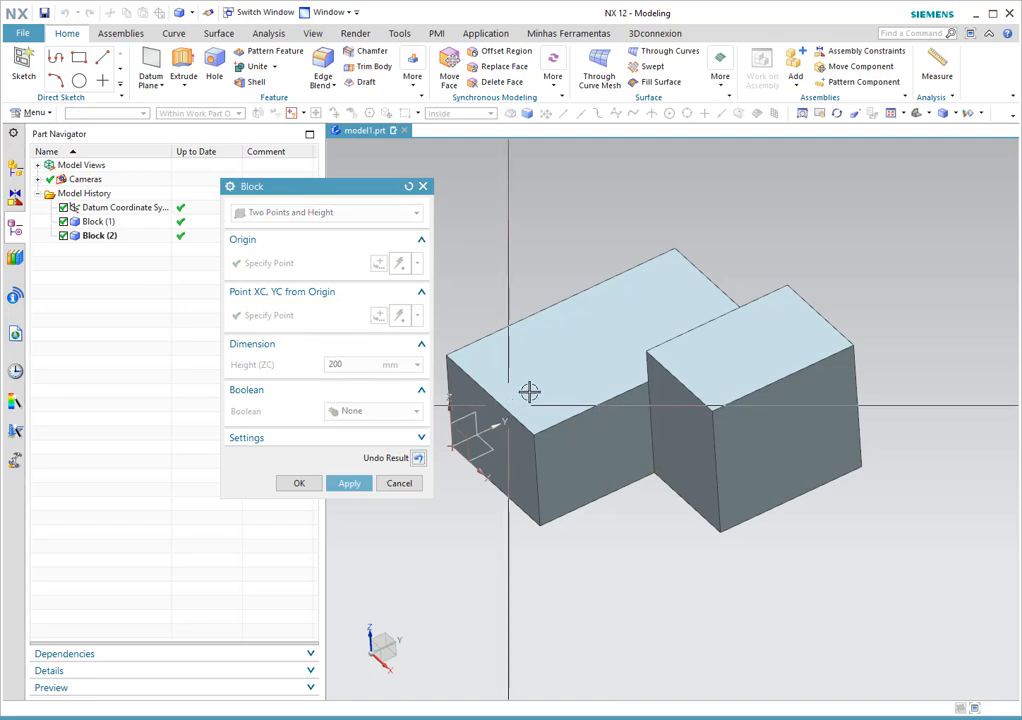
{"action": "middle_click_drag", "start_coordinate": [807, 335], "coordinate": [612, 388]}
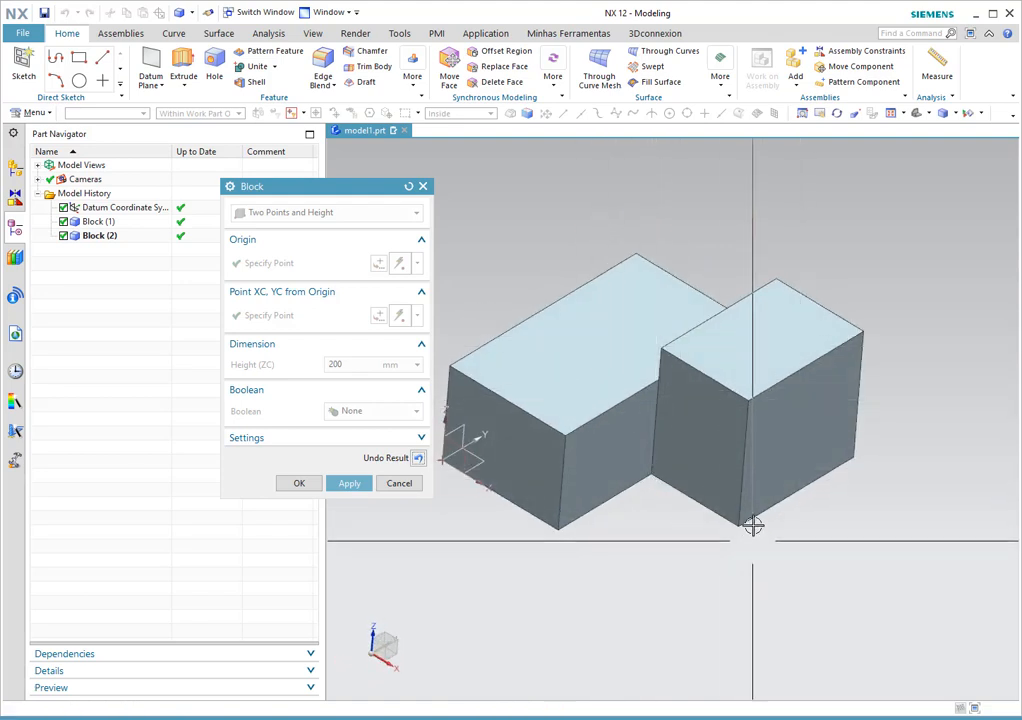
{"action": "mouse_move", "coordinate": [753, 527]}
{"action": "middle_mouse_down"}
{"action": "mouse_move", "coordinate": [728, 480]}
{"action": "mouse_move", "coordinate": [785, 484]}
{"action": "mouse_move", "coordinate": [639, 486]}
{"action": "mouse_move", "coordinate": [714, 488]}
{"action": "mouse_move", "coordinate": [748, 511]}
{"action": "mouse_move", "coordinate": [737, 518]}
{"action": "middle_mouse_up"}
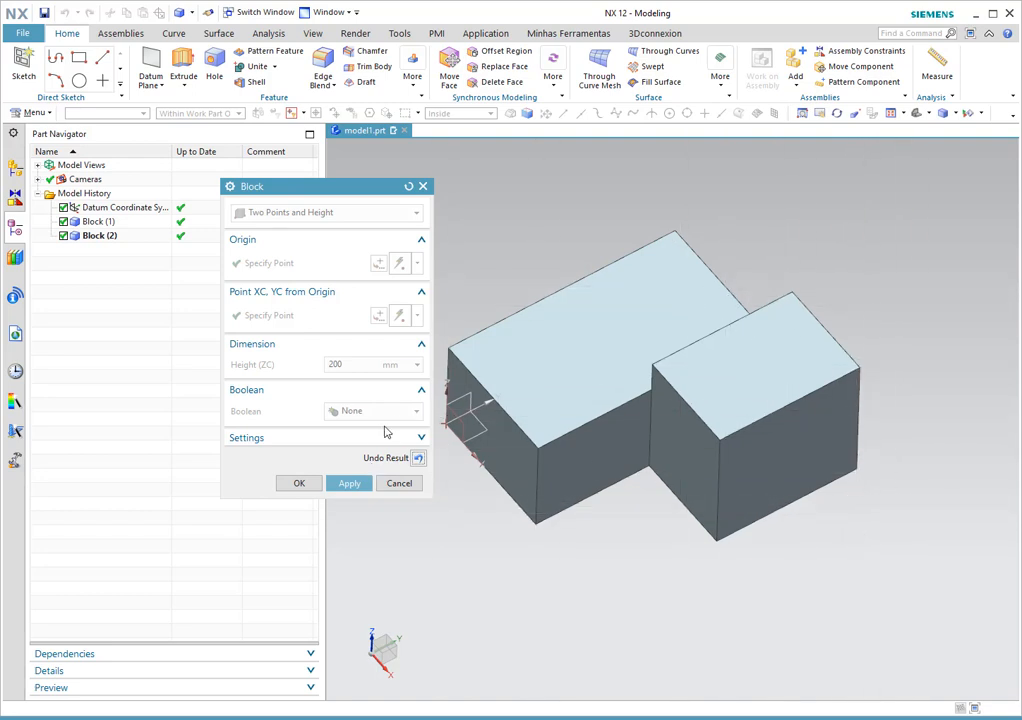
{"action": "left_click", "coordinate": [418, 458]}
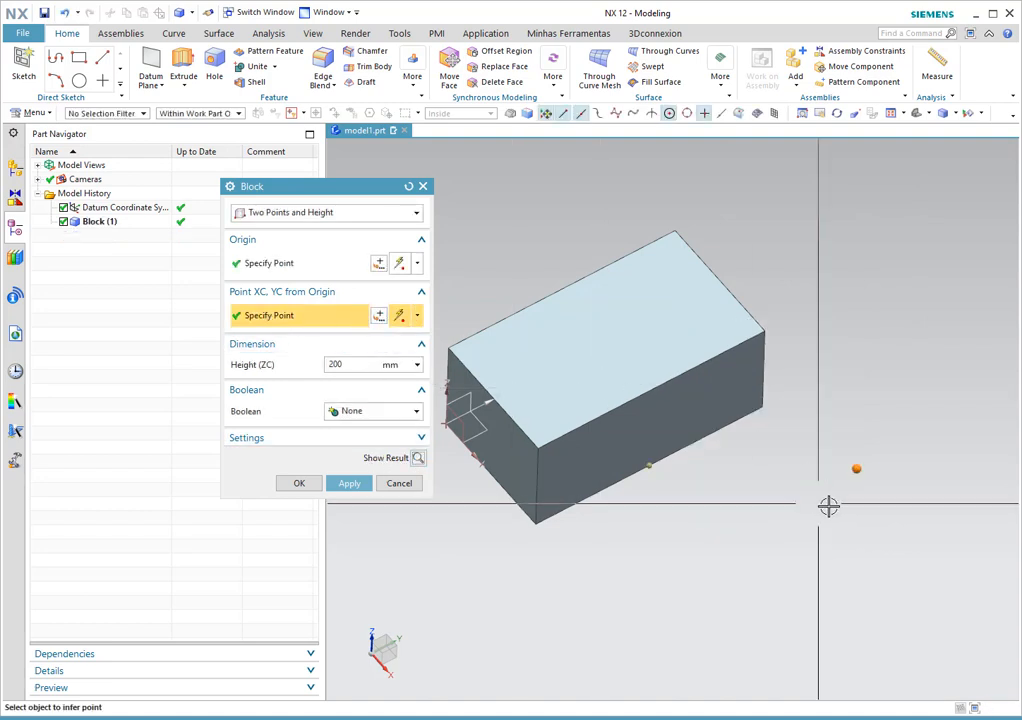
Set the second block's opposite corner point to X 350, Y 430 and Z 0 mm, relative to Absolute - Work Part.
{"action": "left_click", "coordinate": [378, 316]}
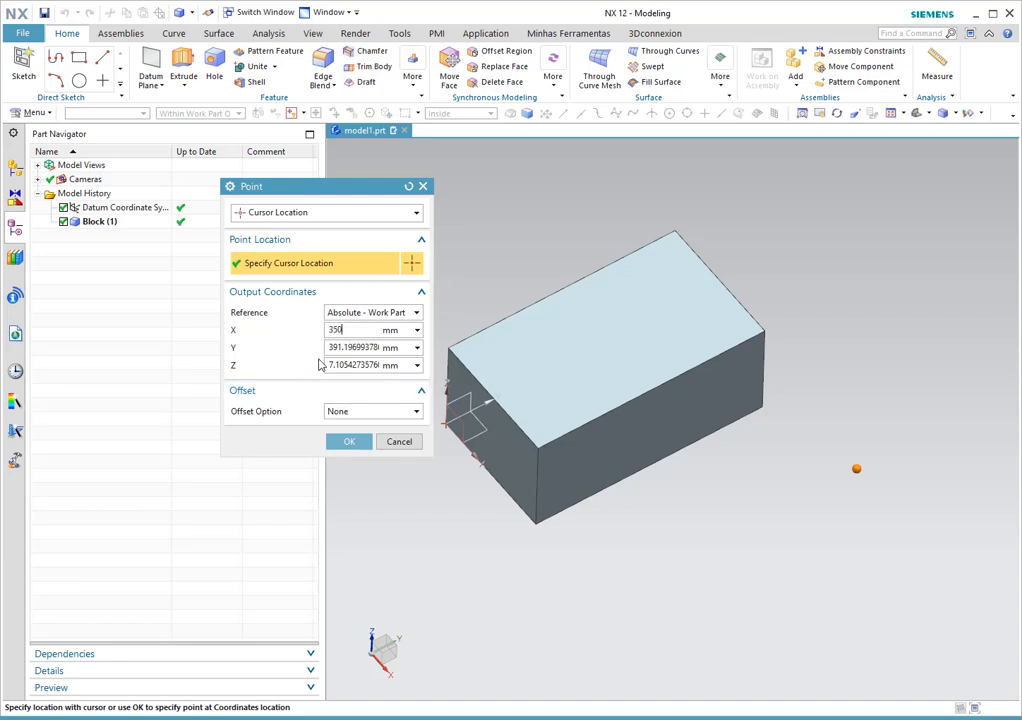
{"action": "key", "text": "Tab"}
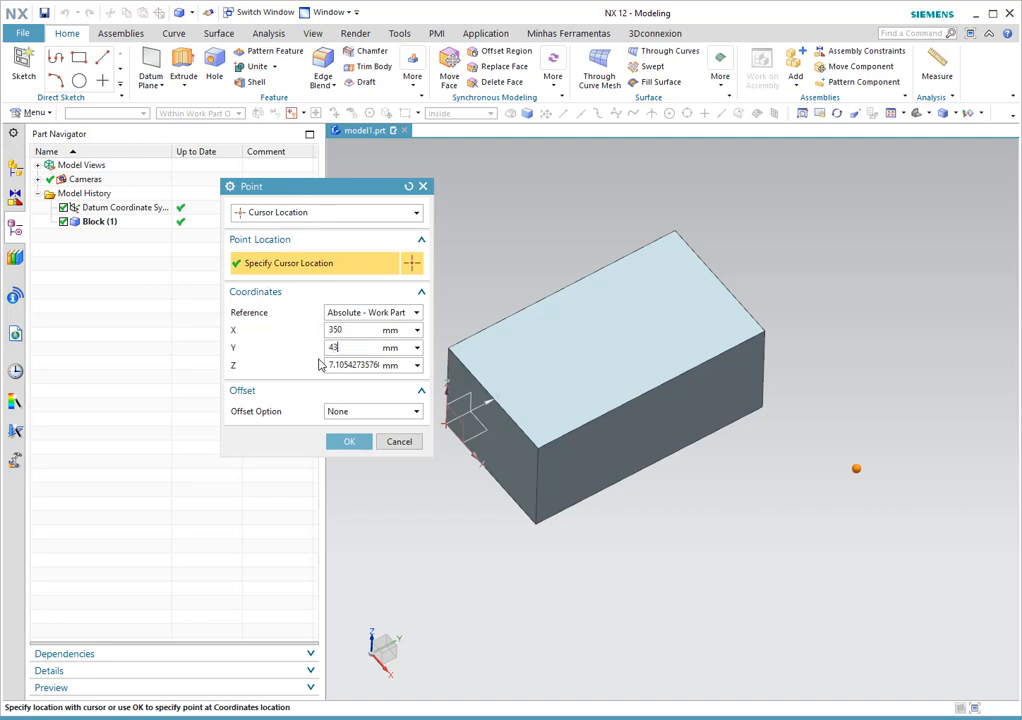
{"action": "key", "text": "Tab"}
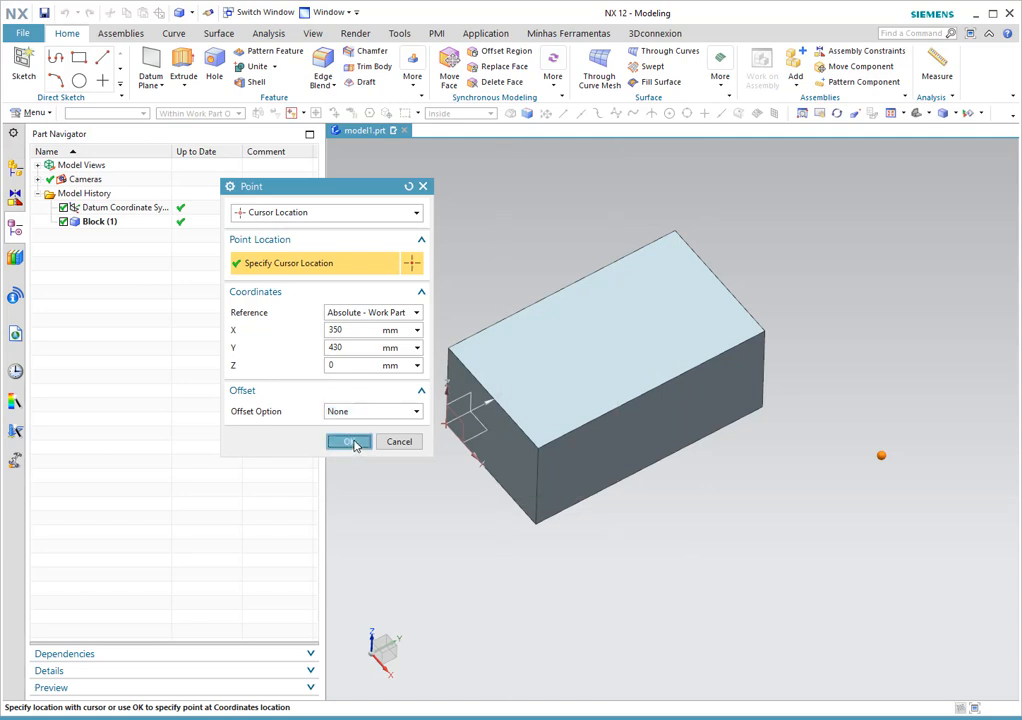
{"action": "left_click", "coordinate": [353, 442]}
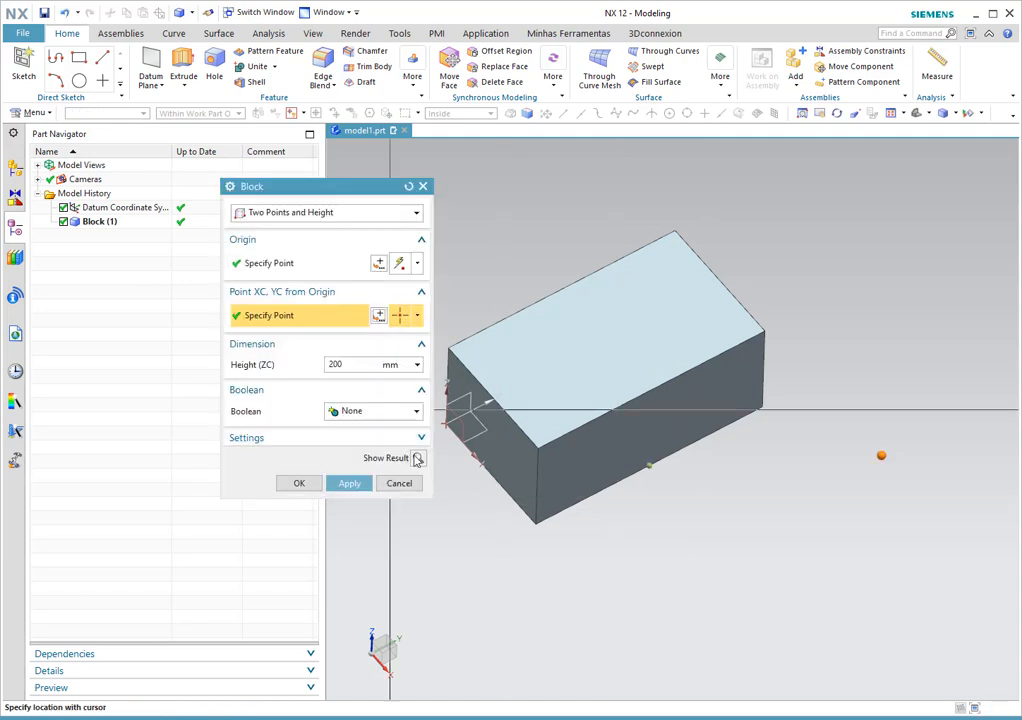
Preview the second block with its new corner point and create it with no Boolean.
{"action": "left_click", "coordinate": [418, 458]}
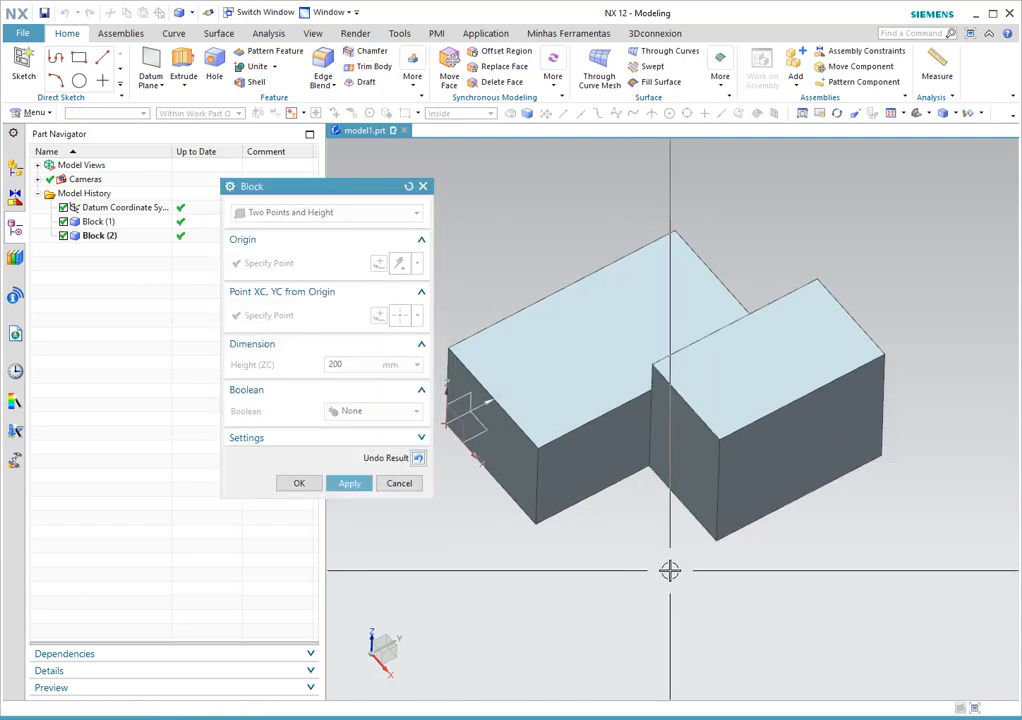
{"action": "middle_click_drag", "start_coordinate": [668, 570], "coordinate": [707, 536]}
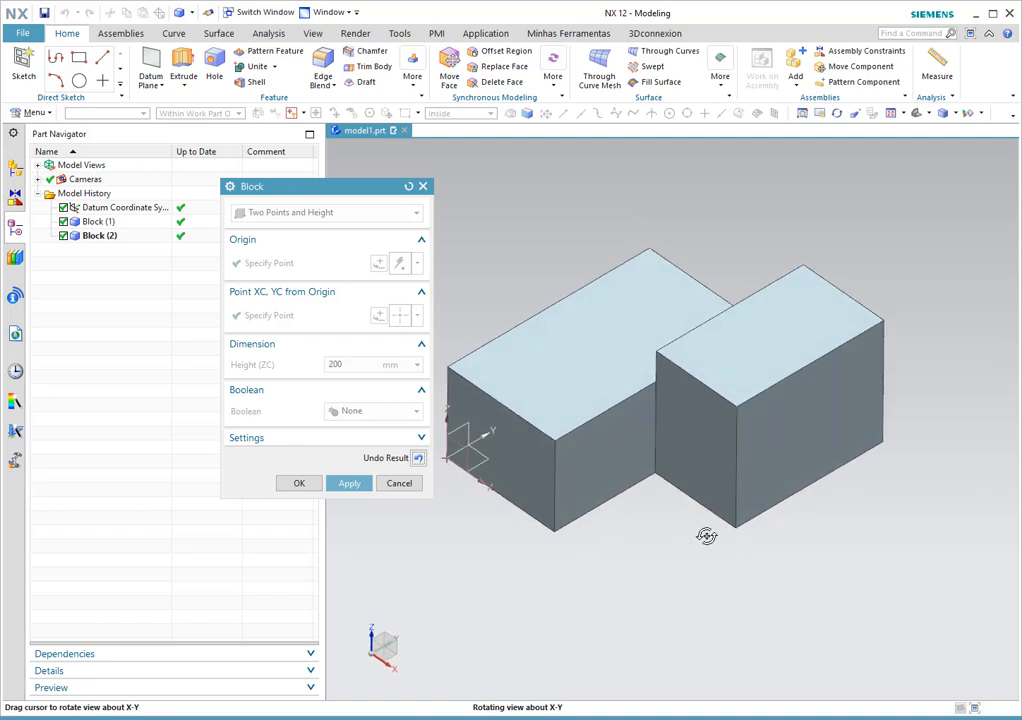
{"action": "left_click", "coordinate": [418, 458]}
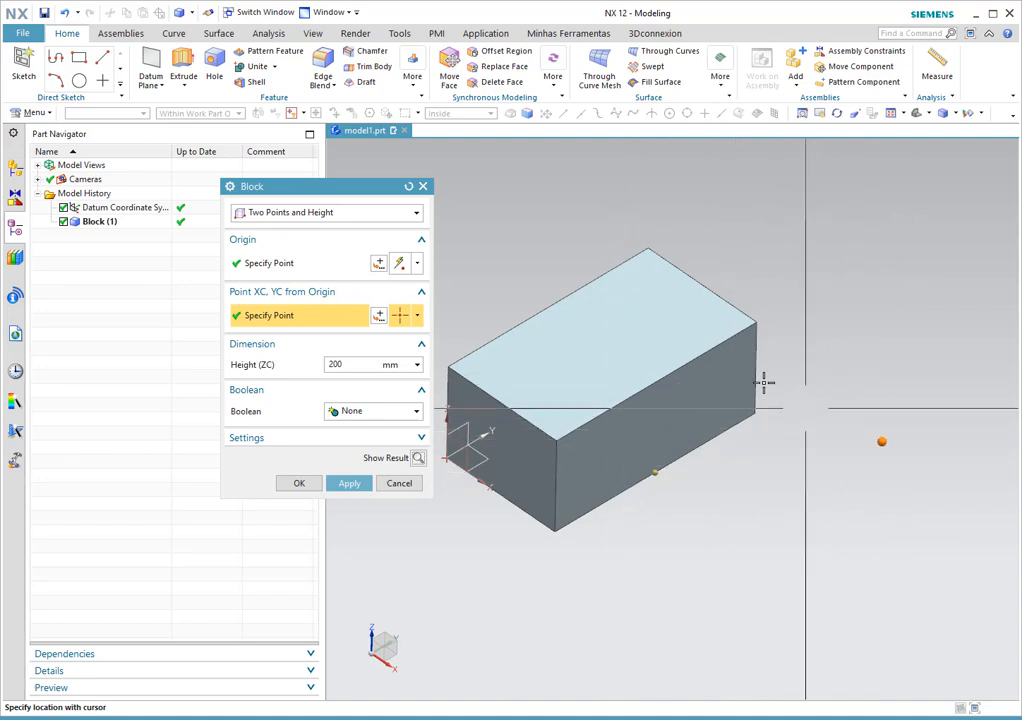
{"action": "left_click", "coordinate": [295, 486]}
{"action": "middle_click_drag", "start_coordinate": [737, 253], "coordinate": [776, 243]}
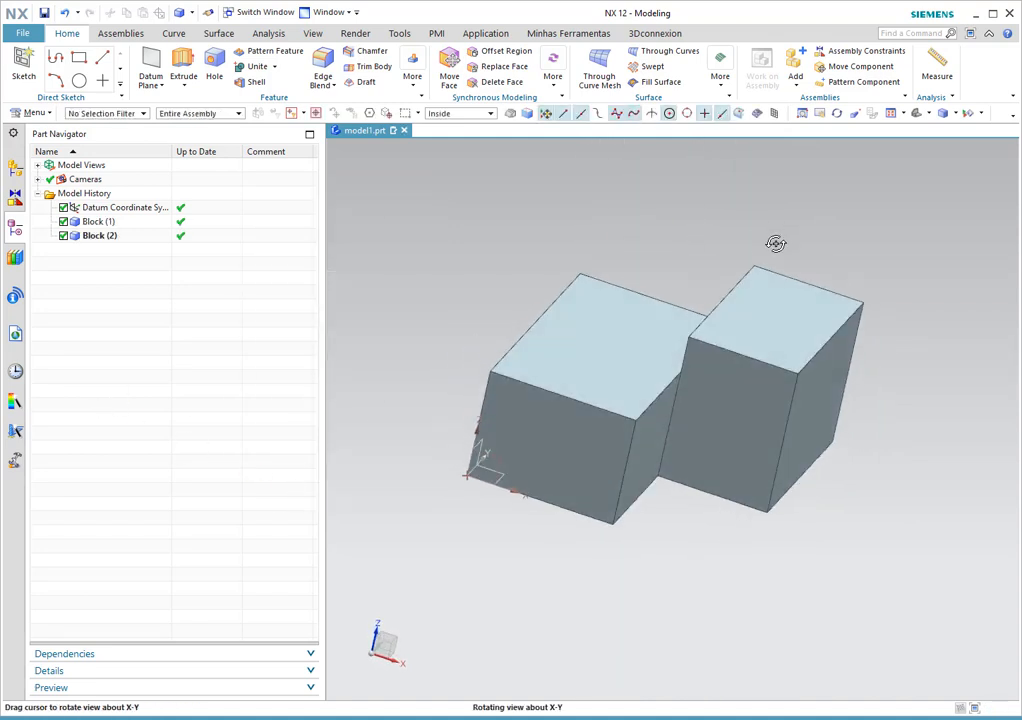
Select each block in turn to check that they are separate features, and clear the selection.
{"action": "left_click", "coordinate": [753, 372]}
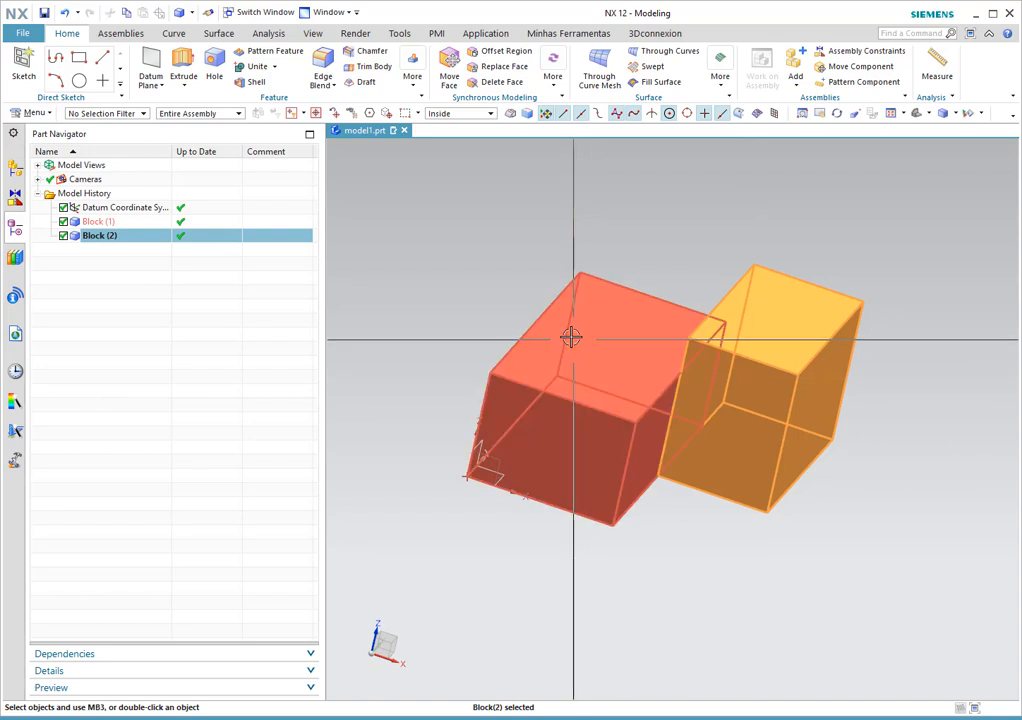
{"action": "key", "text": "Escape"}
{"action": "left_click", "coordinate": [549, 344]}
{"action": "key", "text": "Escape"}
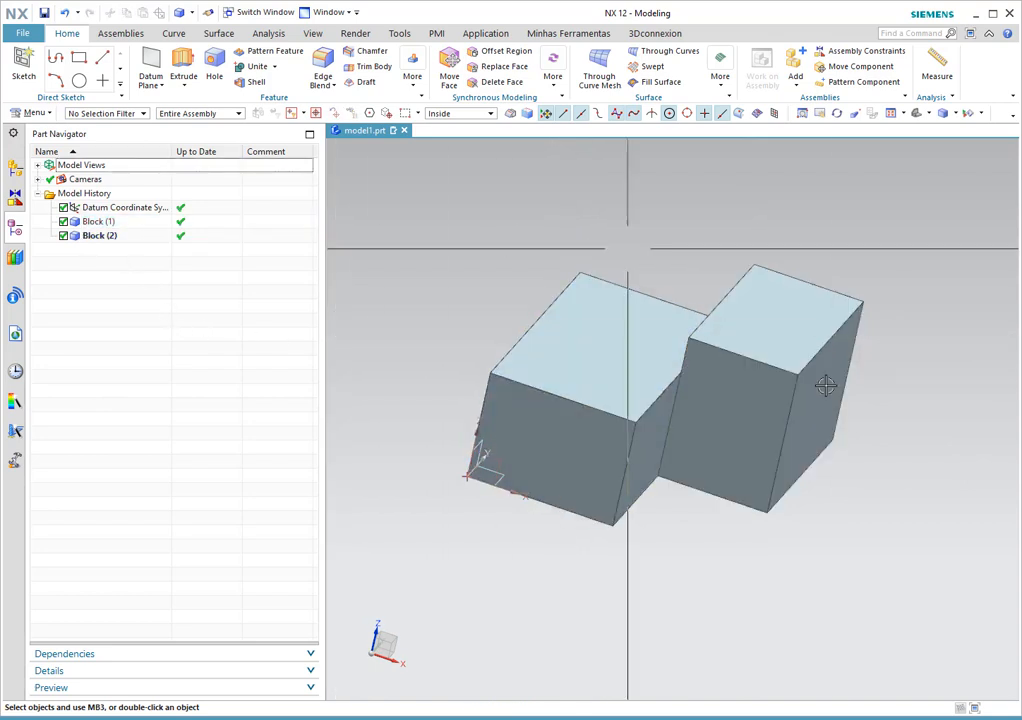
{"action": "middle_click_drag", "start_coordinate": [825, 386], "coordinate": [640, 381]}
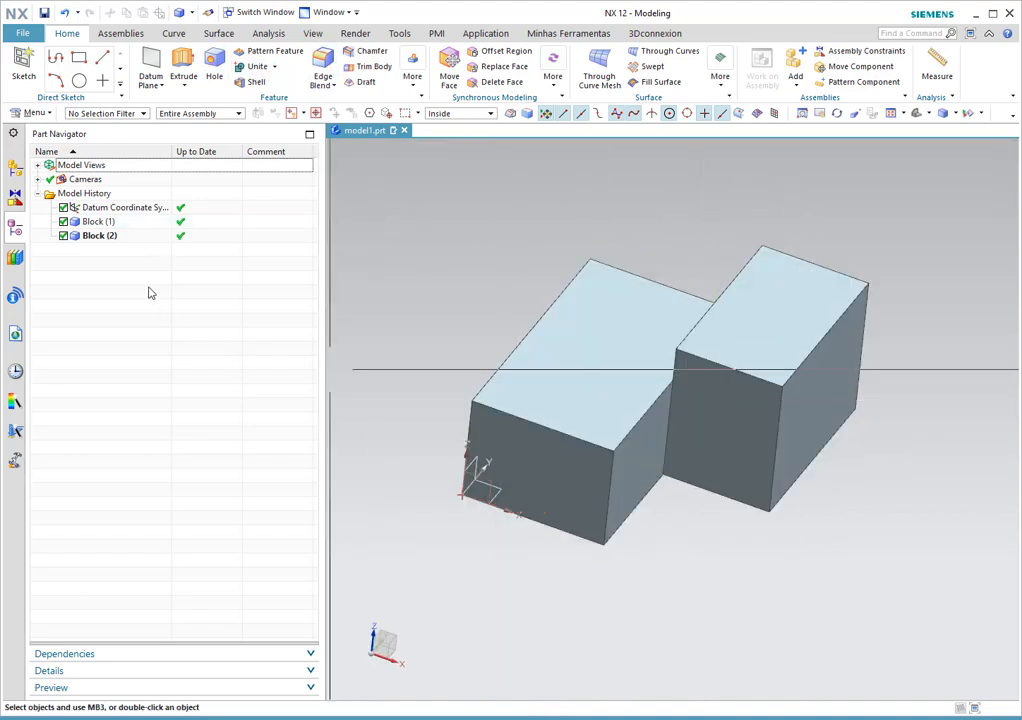
Reopen the second block for editing with rollback and set its Boolean to Unite with the first block.
{"action": "left_click", "coordinate": [112, 236]}
{"action": "right_click", "coordinate": [112, 236]}
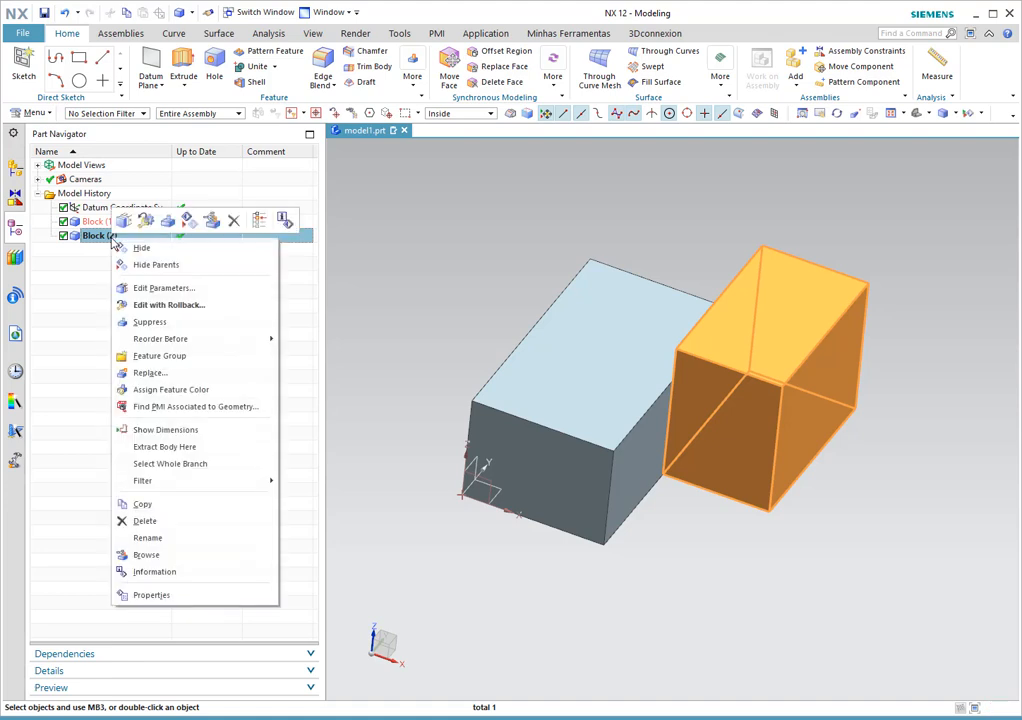
{"action": "left_click", "coordinate": [91, 271]}
{"action": "right_click", "coordinate": [110, 238]}
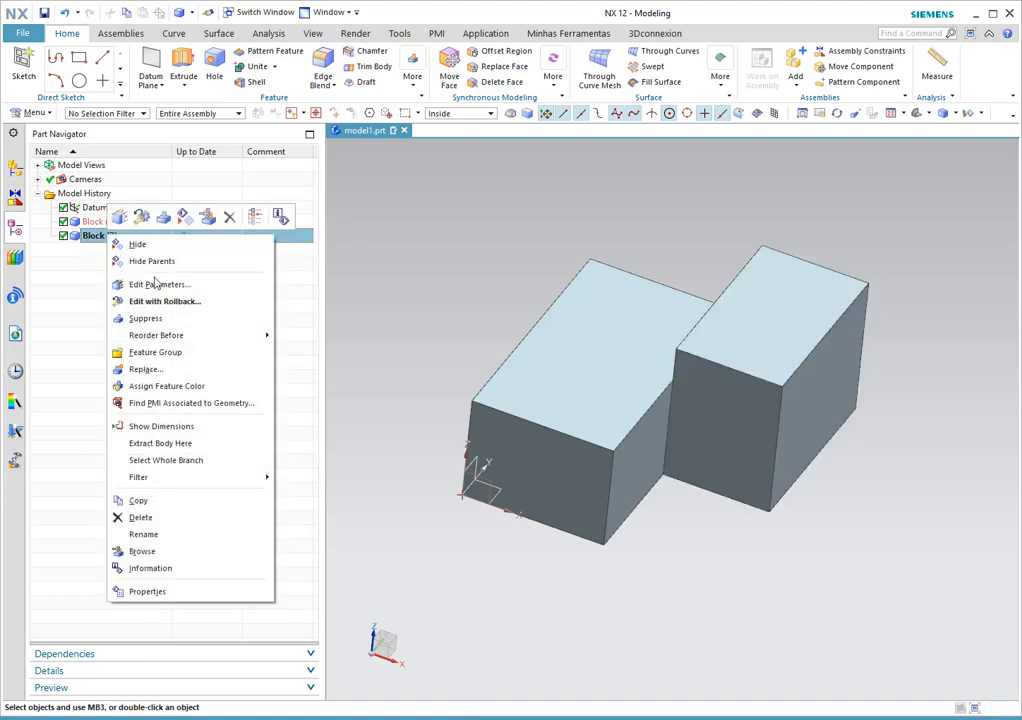
{"action": "left_click", "coordinate": [163, 301]}
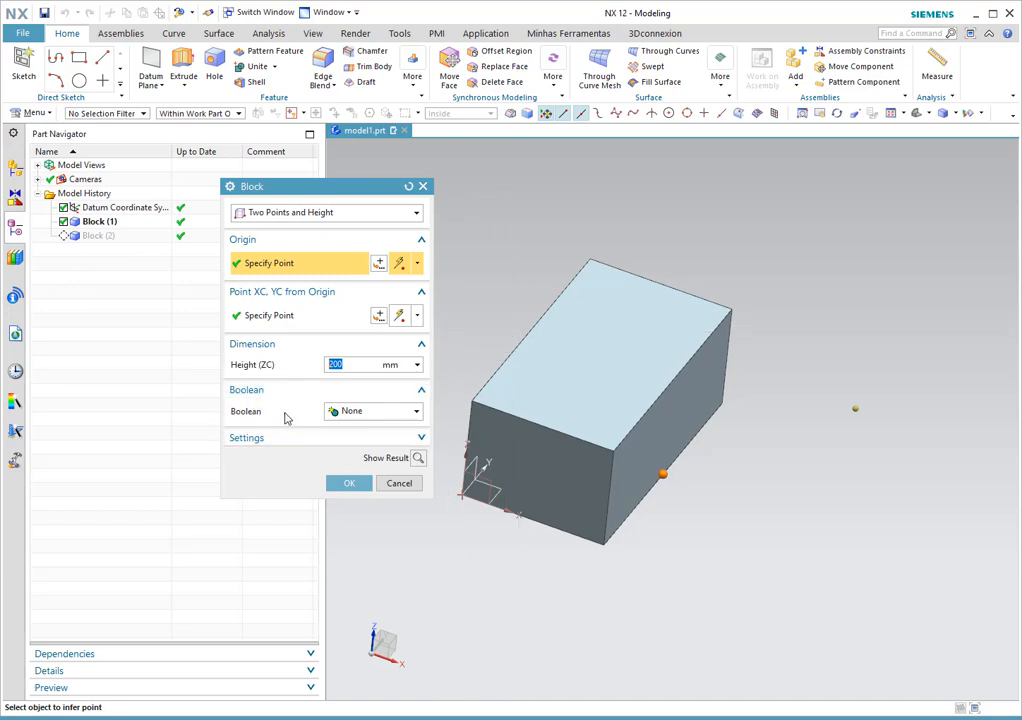
{"action": "left_click", "coordinate": [357, 412]}
{"action": "left_click", "coordinate": [351, 442]}
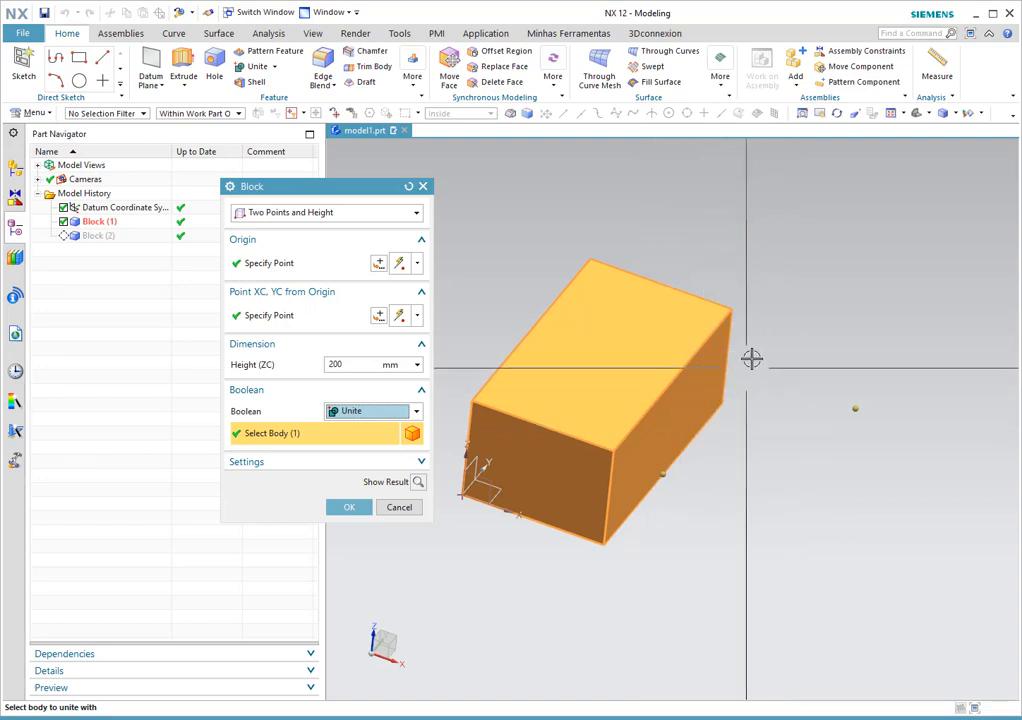
Preview the united blocks, inspect the result and accept the edit of the second block.
{"action": "middle_click_drag", "start_coordinate": [753, 358], "coordinate": [694, 376]}
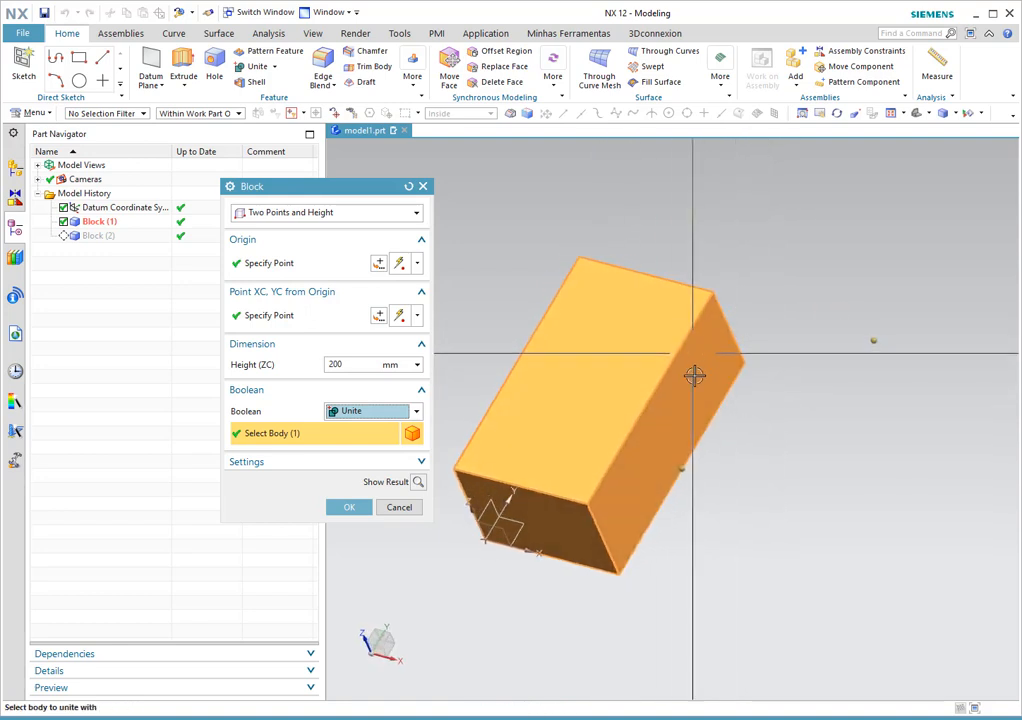
{"action": "left_click", "coordinate": [419, 482]}
{"action": "middle_click_drag", "start_coordinate": [715, 420], "coordinate": [780, 440]}
{"action": "left_click", "coordinate": [350, 507]}
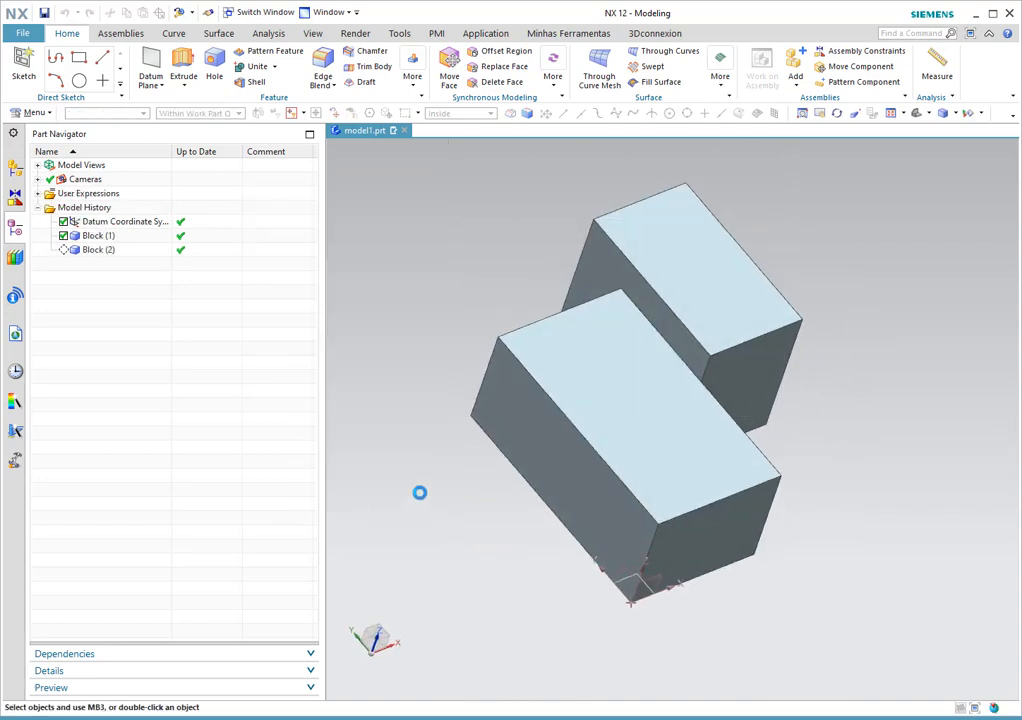
Check with Edit Object Display that both blocks are picked as one body, and leave its display settings as they are.
{"action": "left_click", "coordinate": [559, 371]}
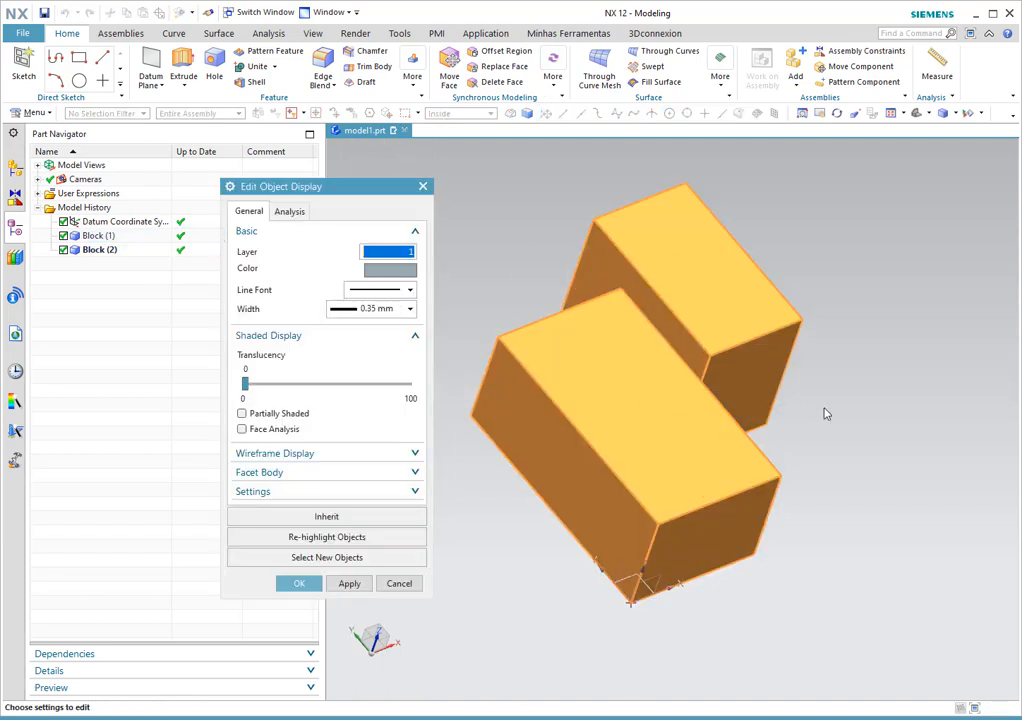
{"action": "middle_click_drag", "start_coordinate": [826, 413], "coordinate": [769, 351]}
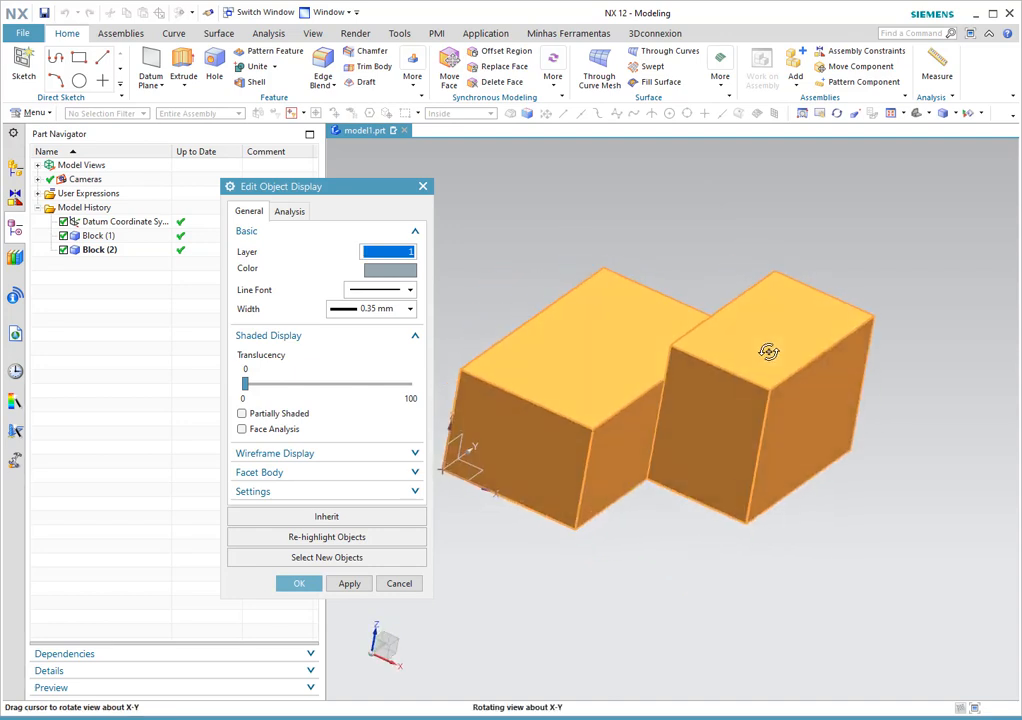
{"action": "left_click", "coordinate": [397, 581]}
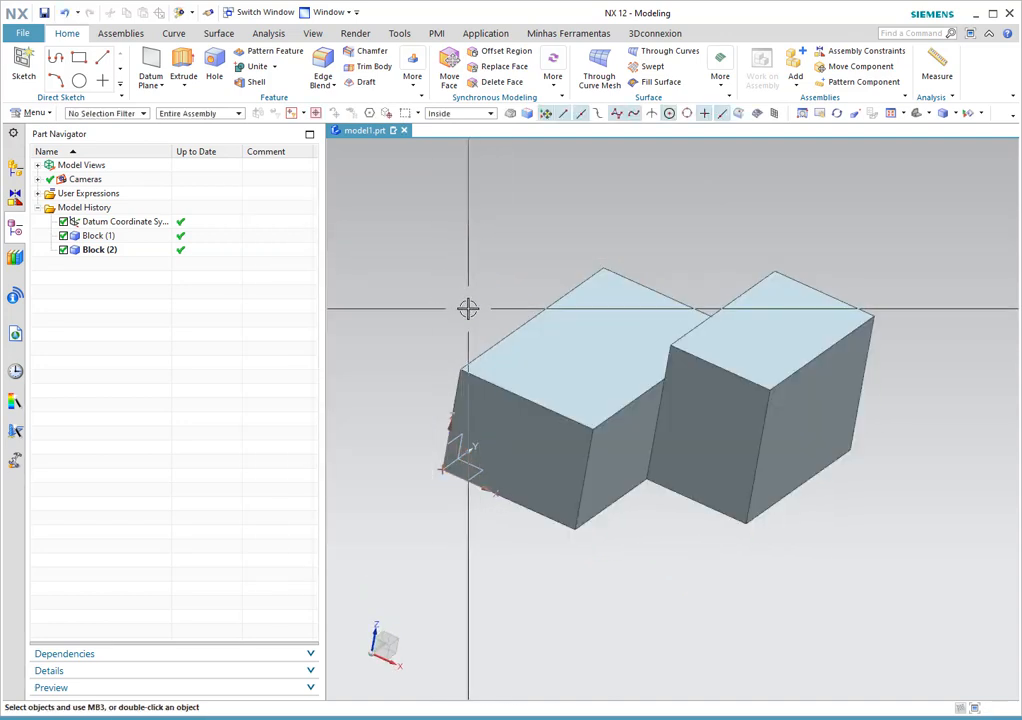
{"action": "key", "text": "ctrl+j"}
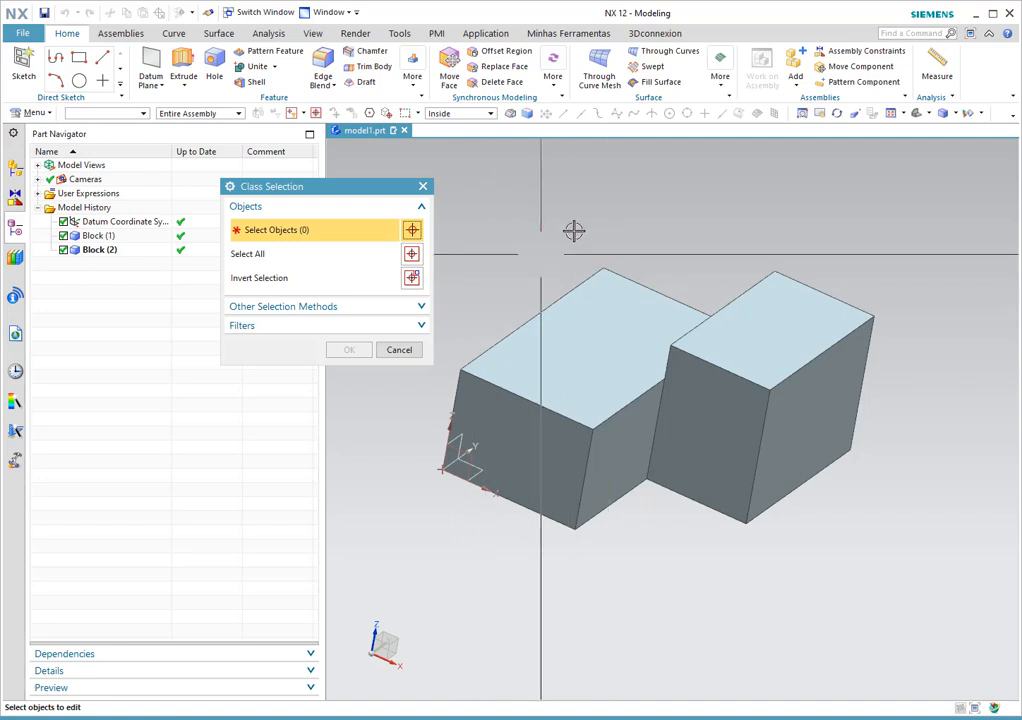
{"action": "mouse_move", "coordinate": [958, 467]}
{"action": "middle_mouse_down"}
{"action": "mouse_move", "coordinate": [956, 344]}
{"action": "mouse_move", "coordinate": [950, 487]}
{"action": "middle_mouse_up"}
{"action": "left_click", "coordinate": [392, 350]}
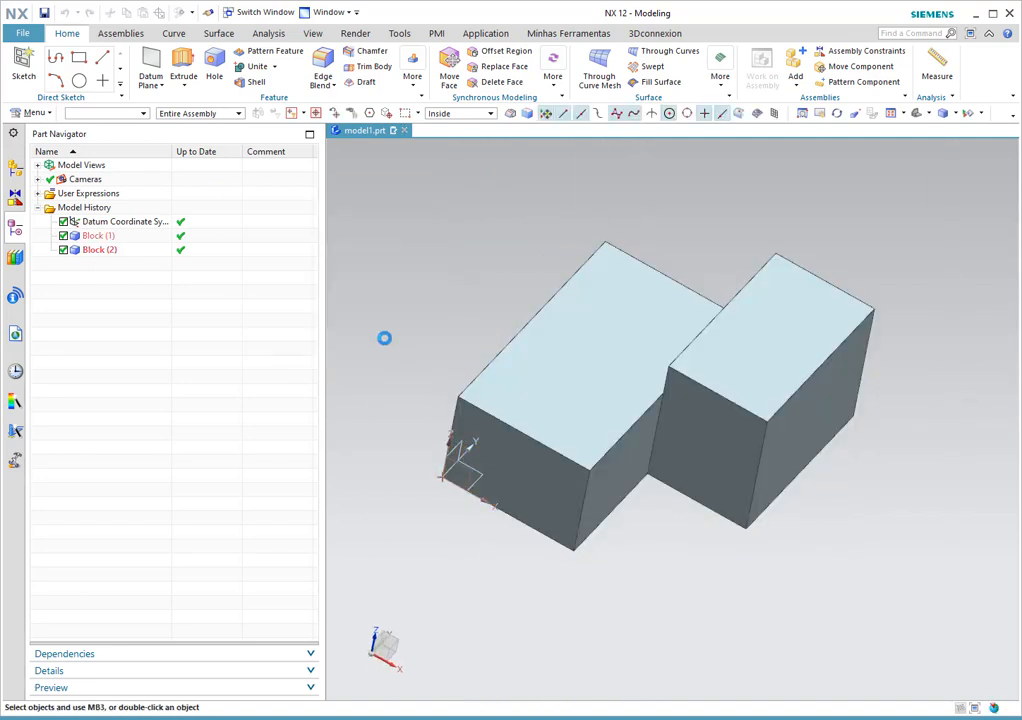
Select each block feature in turn and examine the united body from above and below.
{"action": "left_click", "coordinate": [610, 368]}
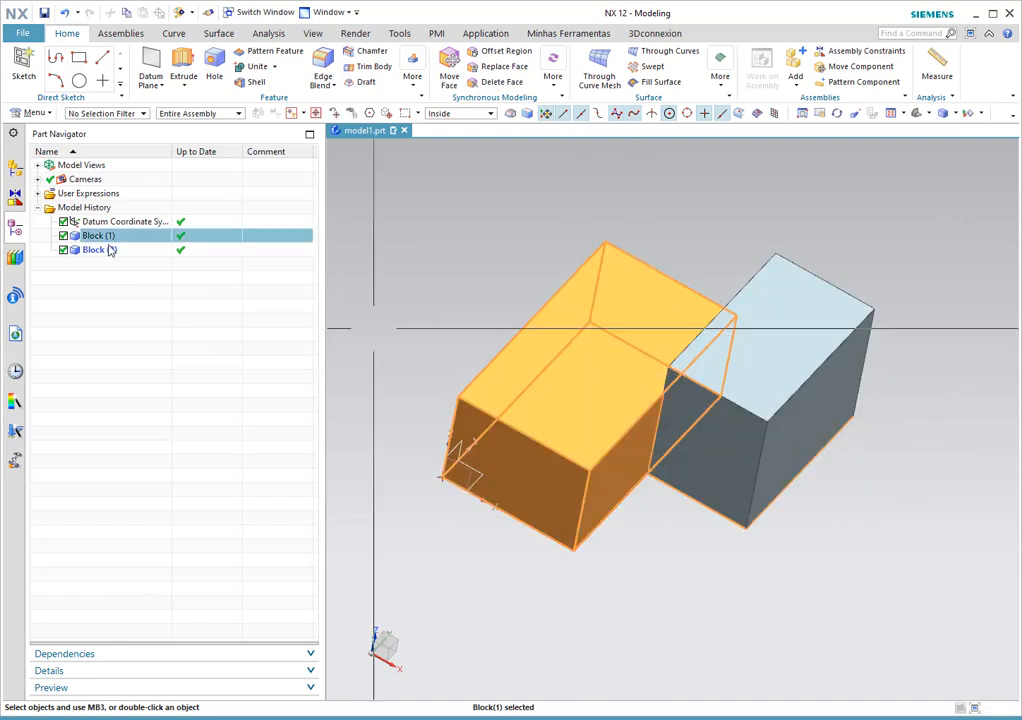
{"action": "left_click", "coordinate": [159, 322]}
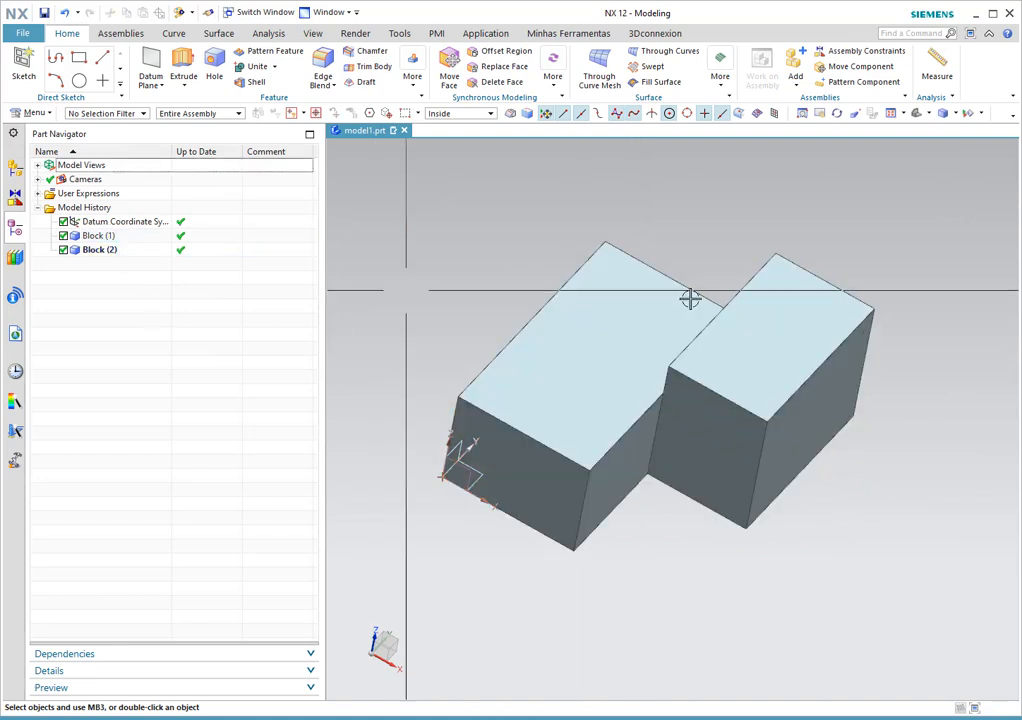
{"action": "left_click", "coordinate": [823, 301]}
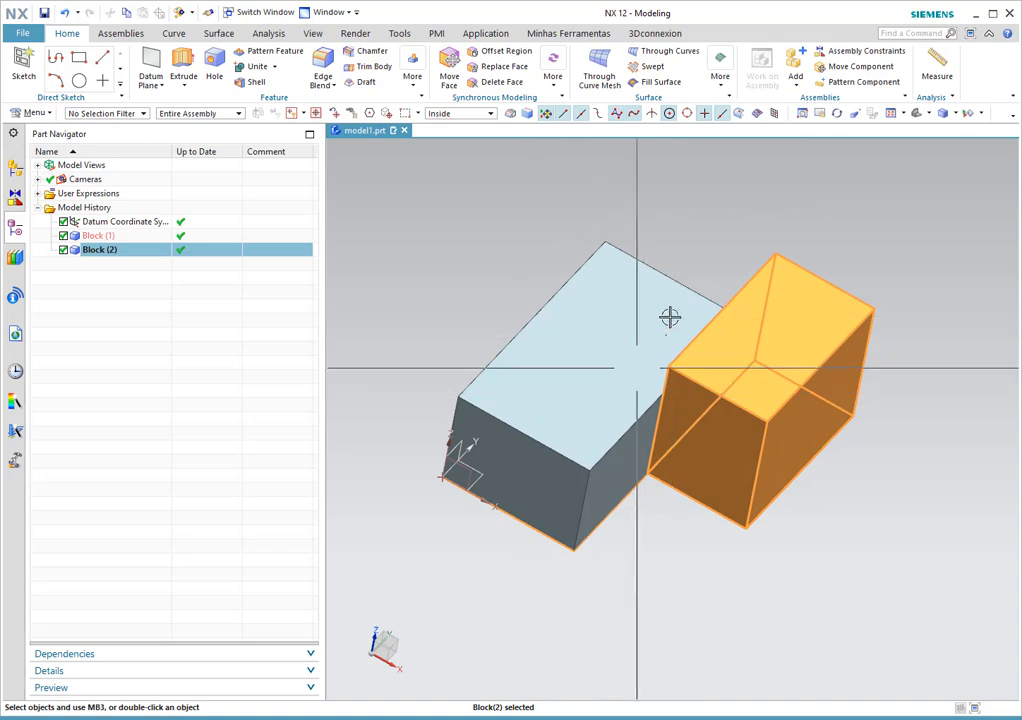
{"action": "middle_click_drag", "start_coordinate": [425, 381], "coordinate": [457, 243]}
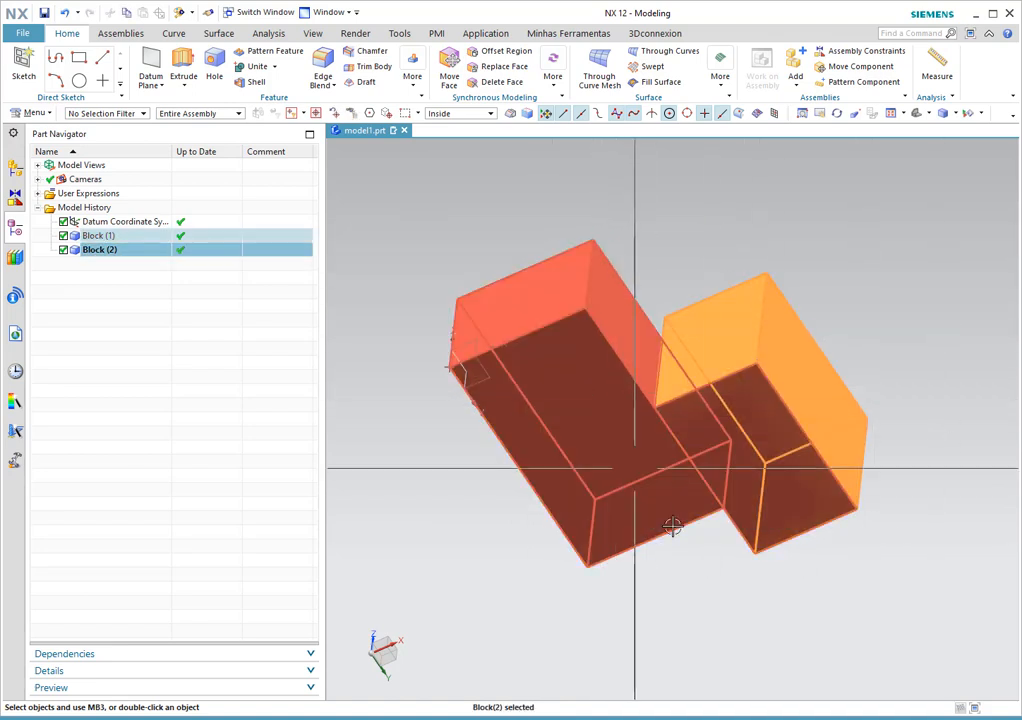
{"action": "middle_click_drag", "start_coordinate": [845, 376], "coordinate": [835, 479]}
{"action": "scroll", "coordinate": [724, 536], "scroll_direction": "down", "scroll_amount": 3}
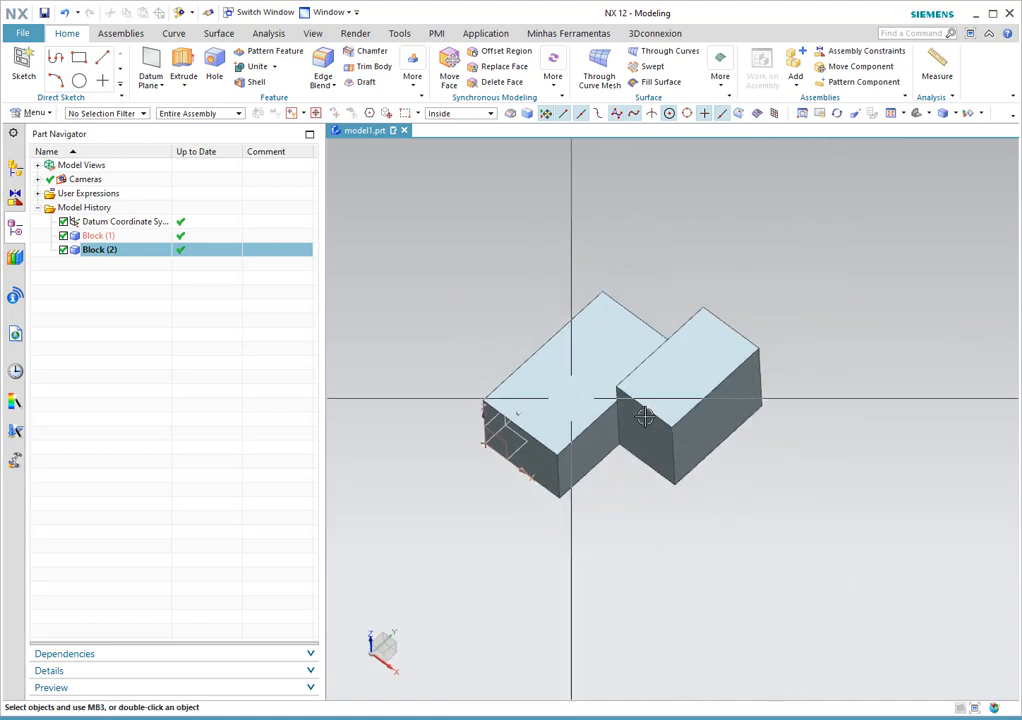
{"action": "middle_click_drag", "start_coordinate": [724, 536], "coordinate": [620, 370]}
{"action": "scroll", "coordinate": [611, 360], "scroll_direction": "up", "scroll_amount": 3}
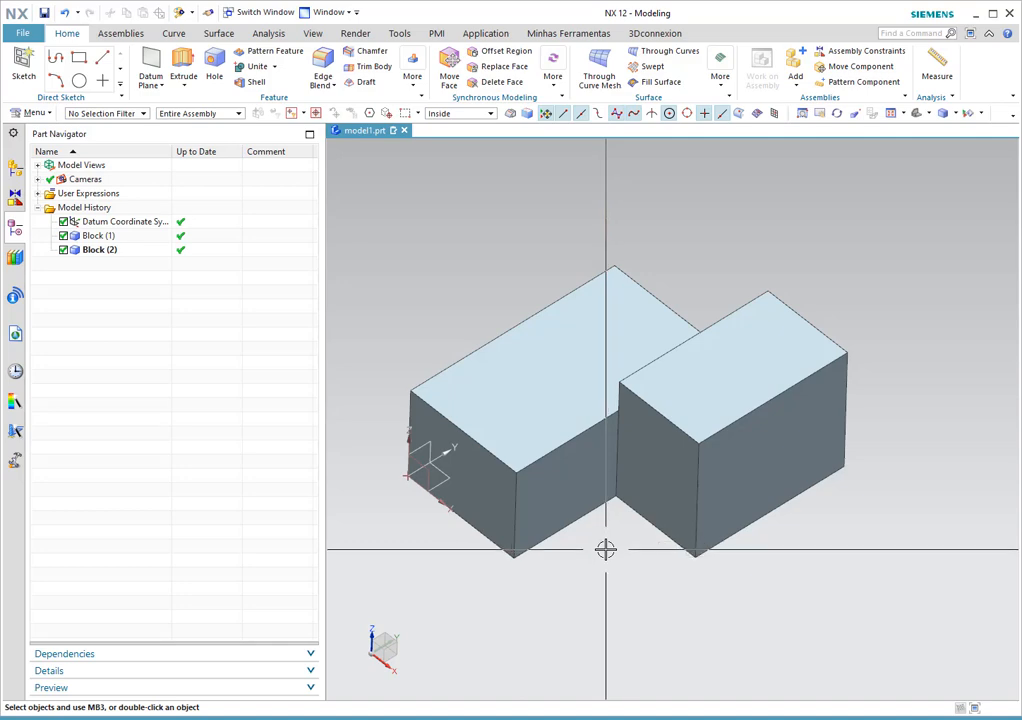
Start a new block of the Origin and Edge Lengths type and turn off Associative Origin.
{"action": "left_click", "coordinate": [415, 84]}
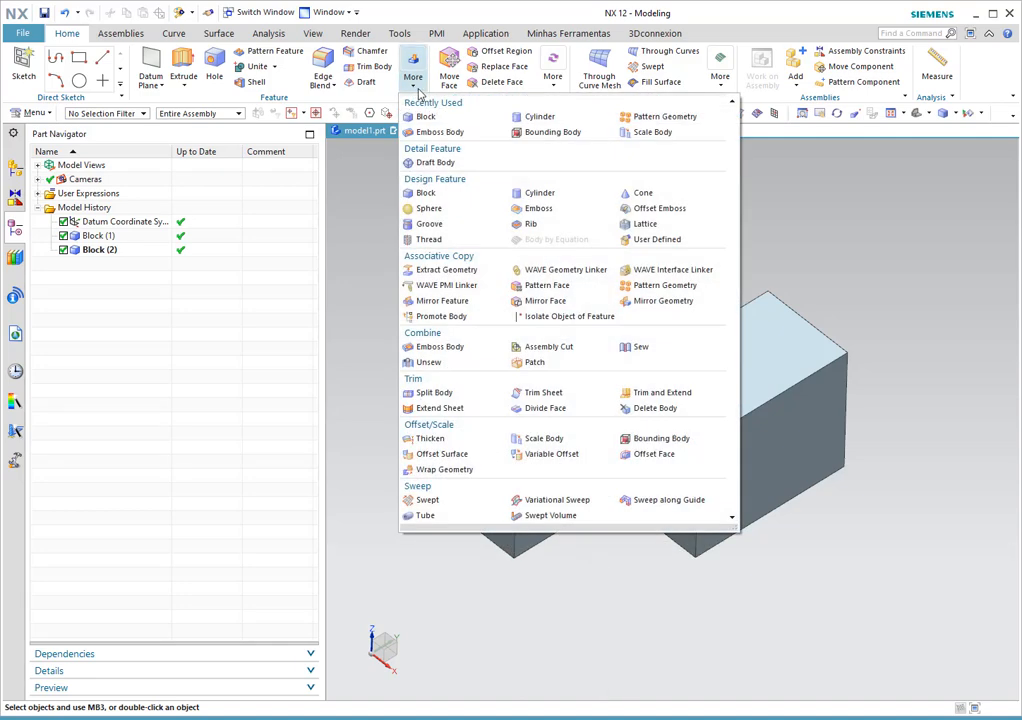
{"action": "left_click", "coordinate": [428, 117]}
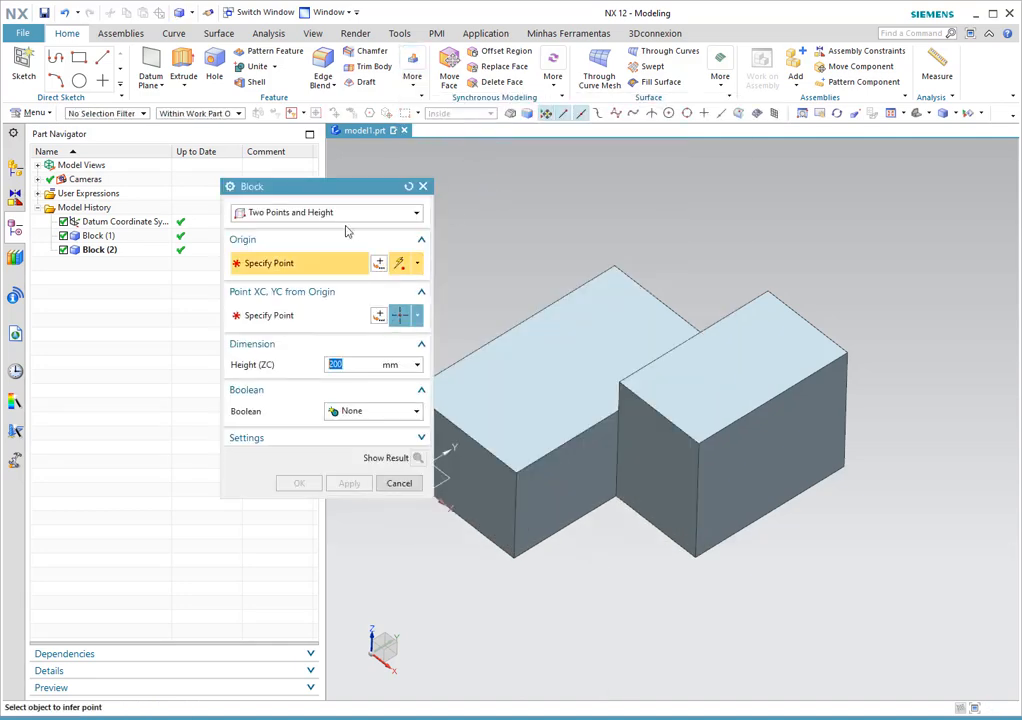
{"action": "left_click", "coordinate": [316, 215]}
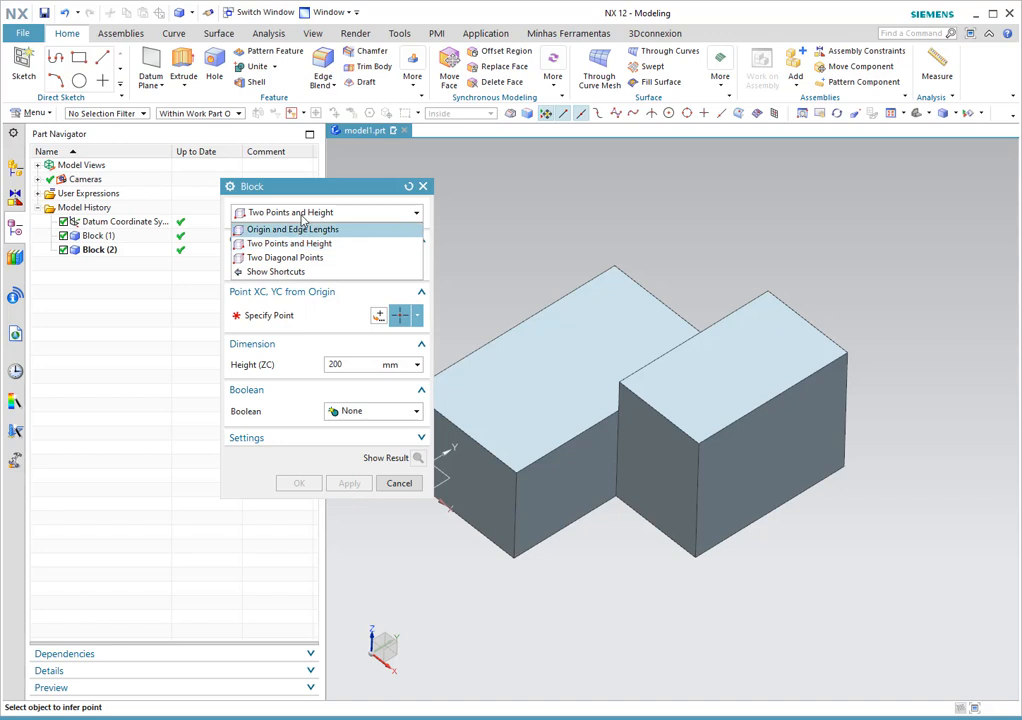
{"action": "left_click", "coordinate": [302, 218]}
{"action": "left_click", "coordinate": [292, 217]}
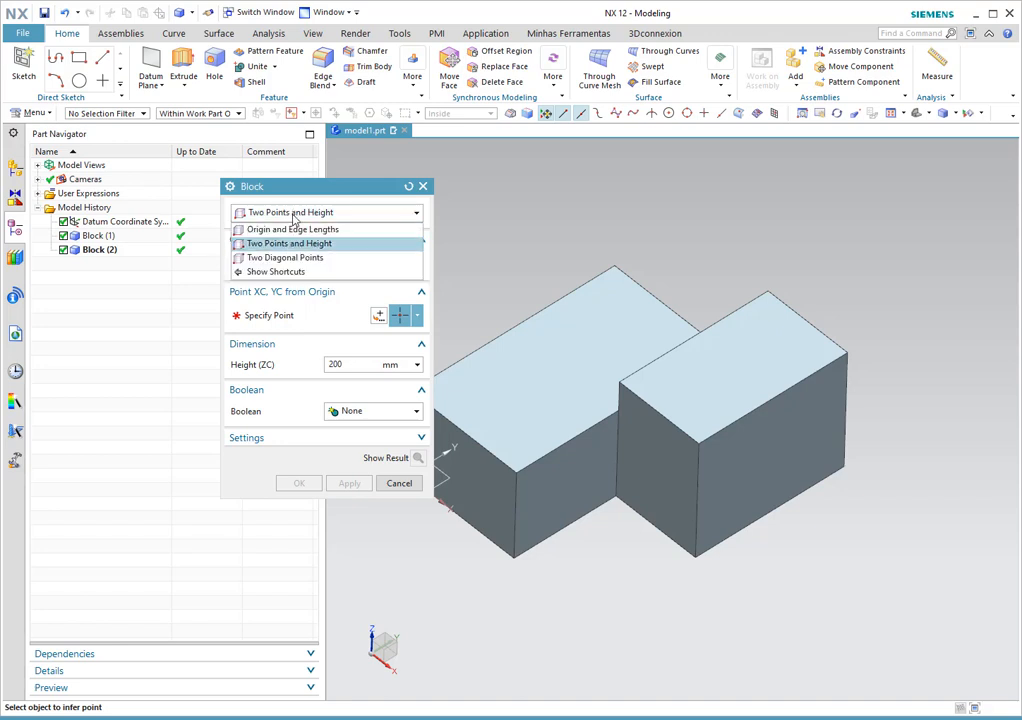
{"action": "left_click", "coordinate": [270, 226]}
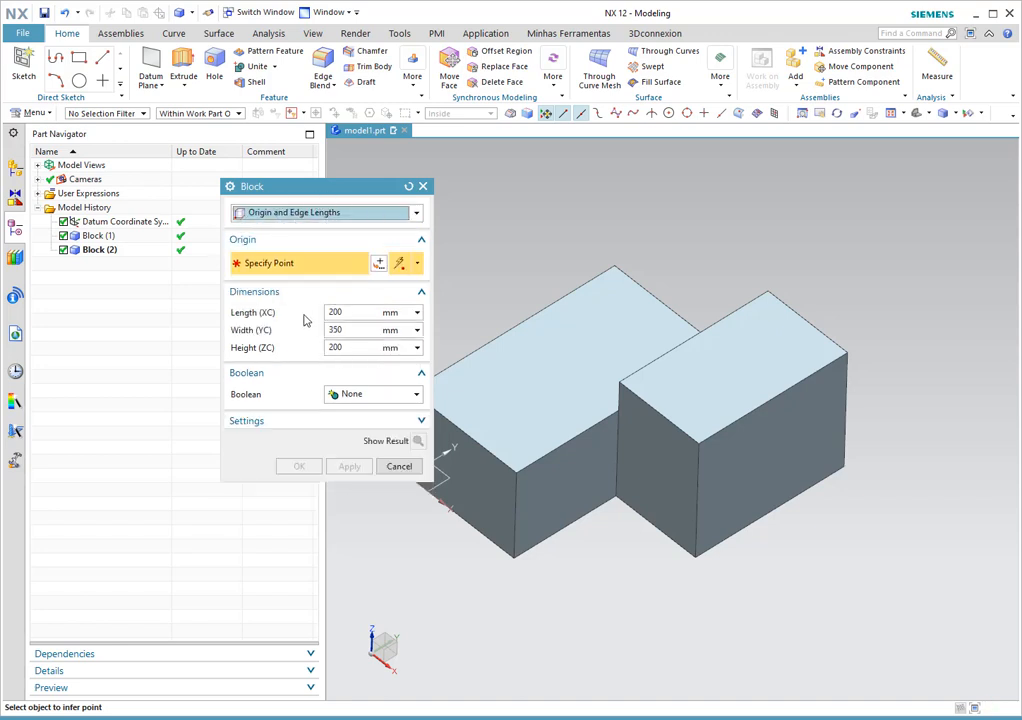
{"action": "left_click", "coordinate": [268, 423]}
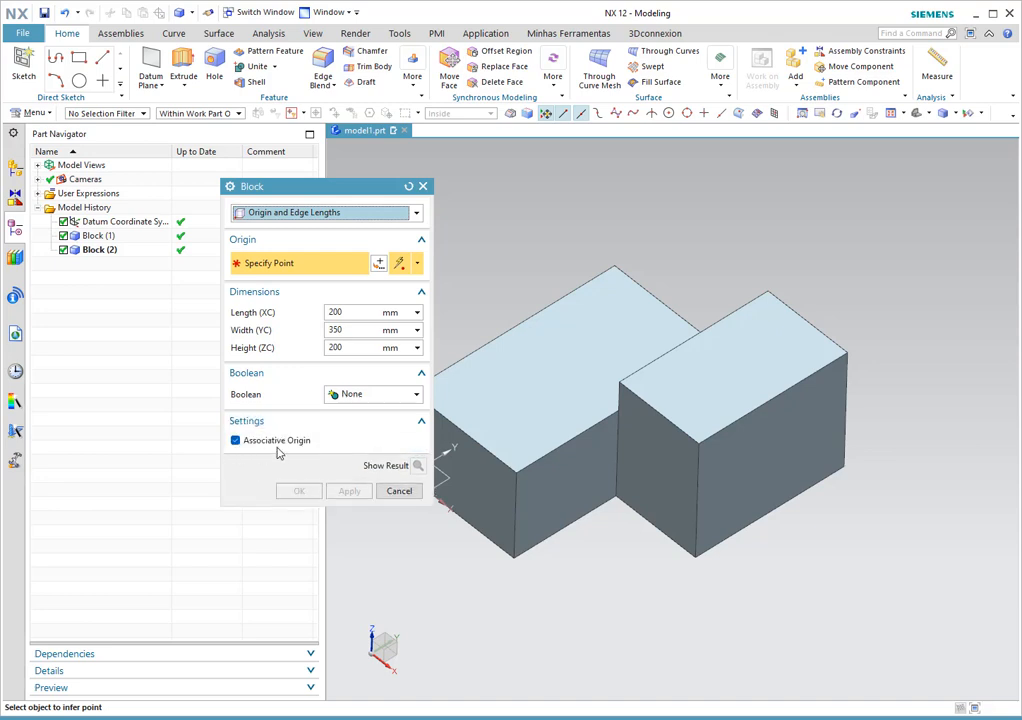
{"action": "left_click", "coordinate": [235, 441]}
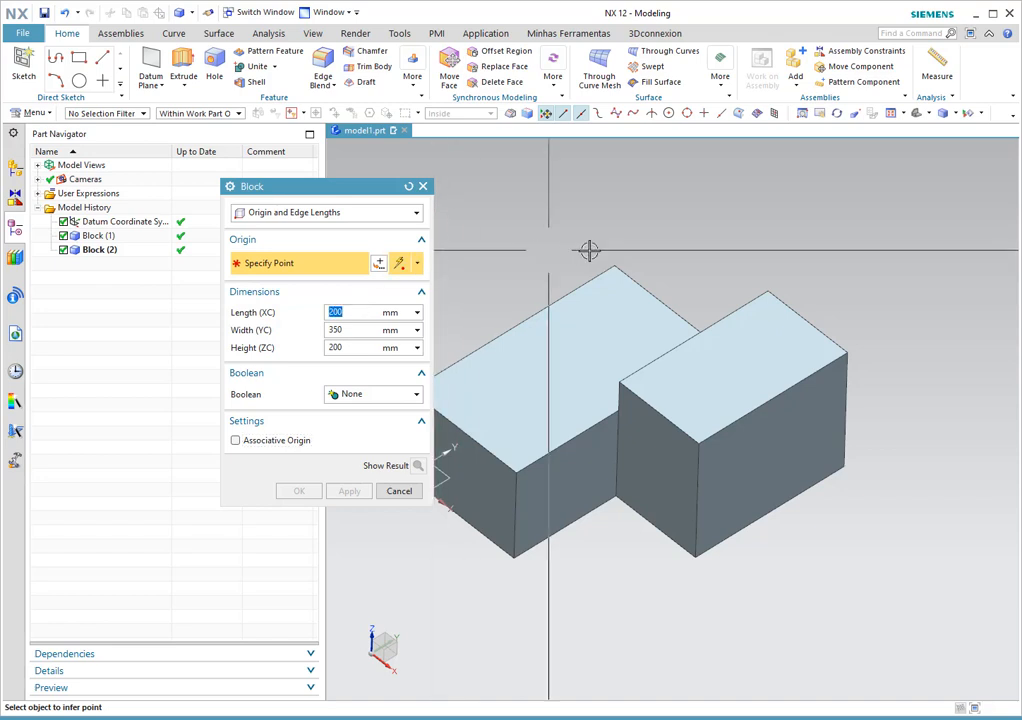
Create a 100 x 100 x 50 mm block with no Boolean, its origin at the first block's upper corner above the datum origin.
{"action": "scroll", "coordinate": [795, 285], "scroll_direction": "down", "scroll_amount": 2}
{"action": "scroll", "coordinate": [762, 302], "scroll_direction": "up", "scroll_amount": 2}
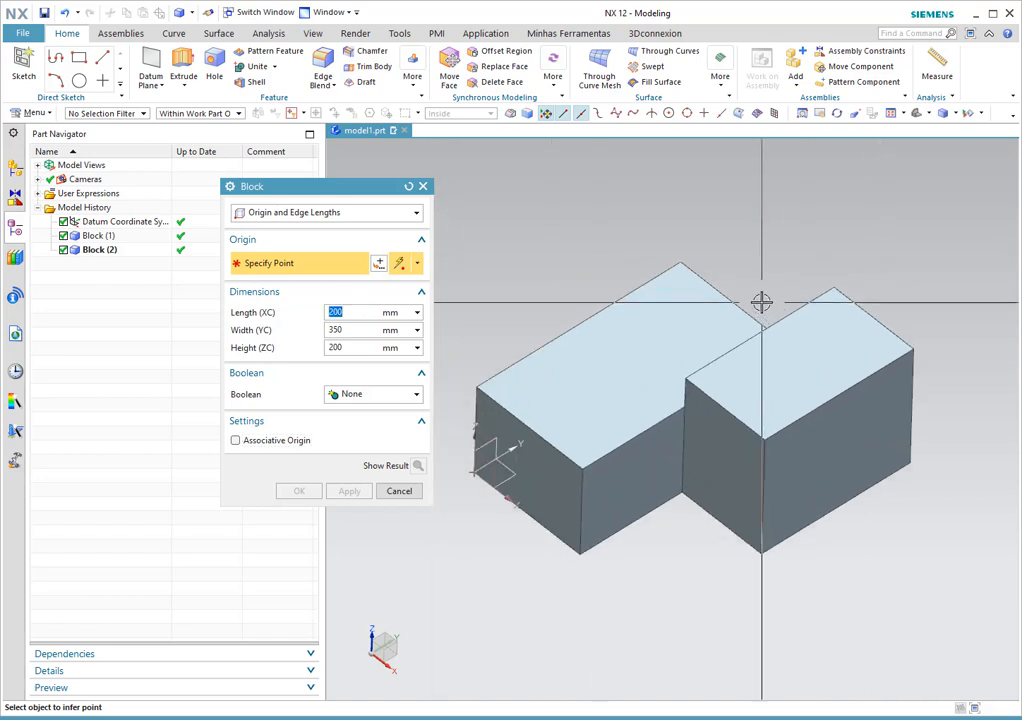
{"action": "scroll", "coordinate": [700, 278], "scroll_direction": "up", "scroll_amount": 1}
{"action": "scroll", "coordinate": [527, 342], "scroll_direction": "down", "scroll_amount": 3}
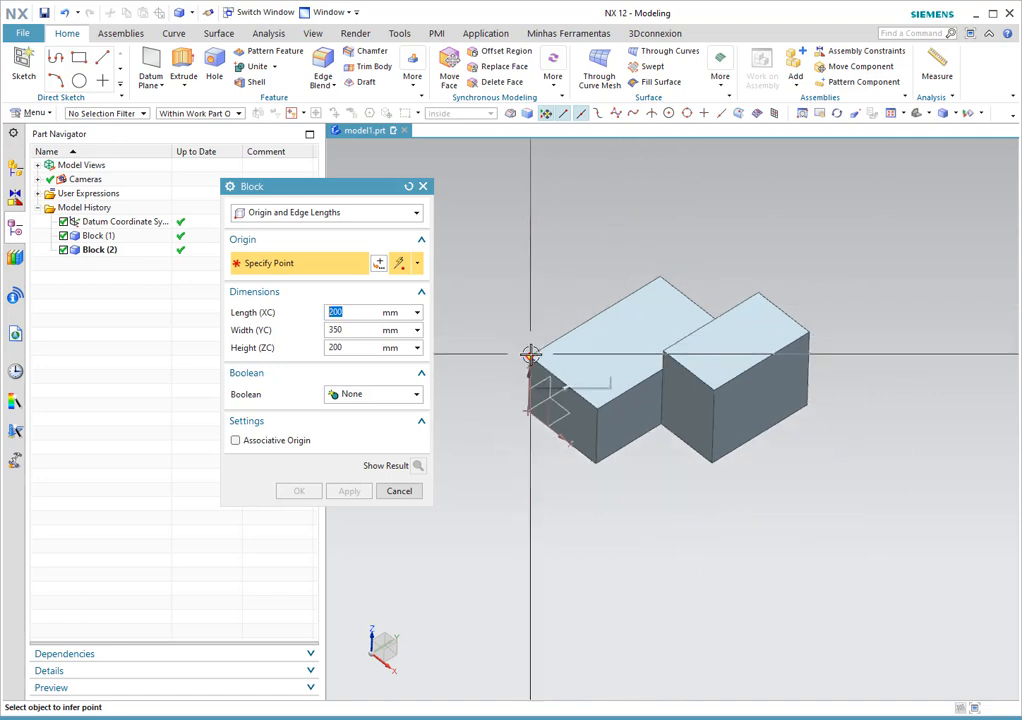
{"action": "left_click", "coordinate": [530, 356]}
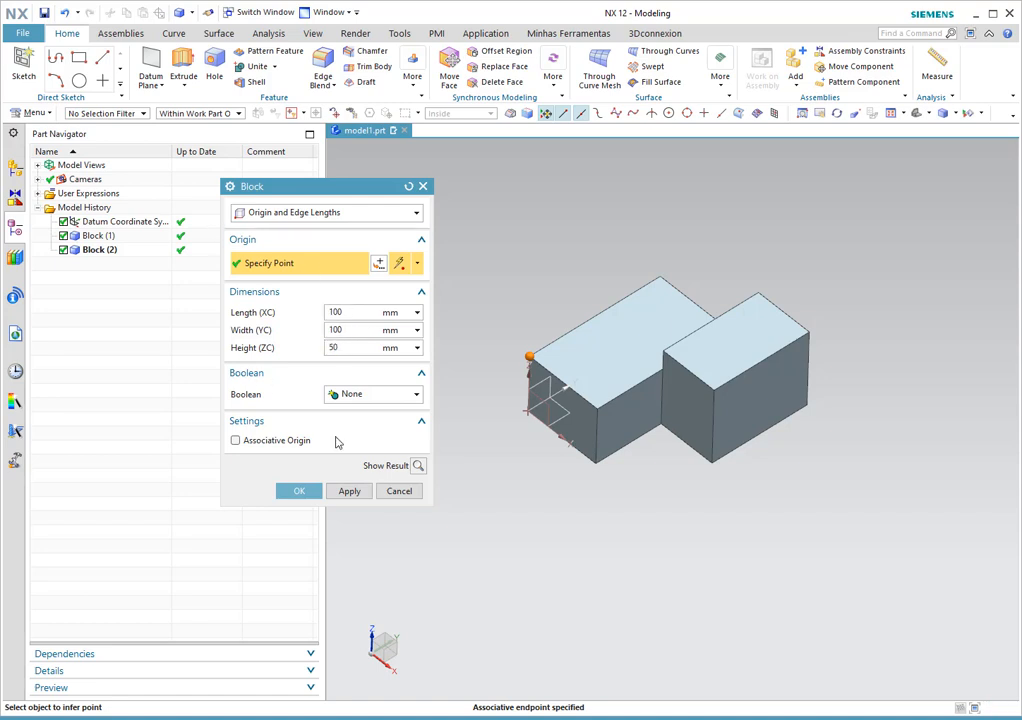
{"action": "left_click", "coordinate": [416, 466]}
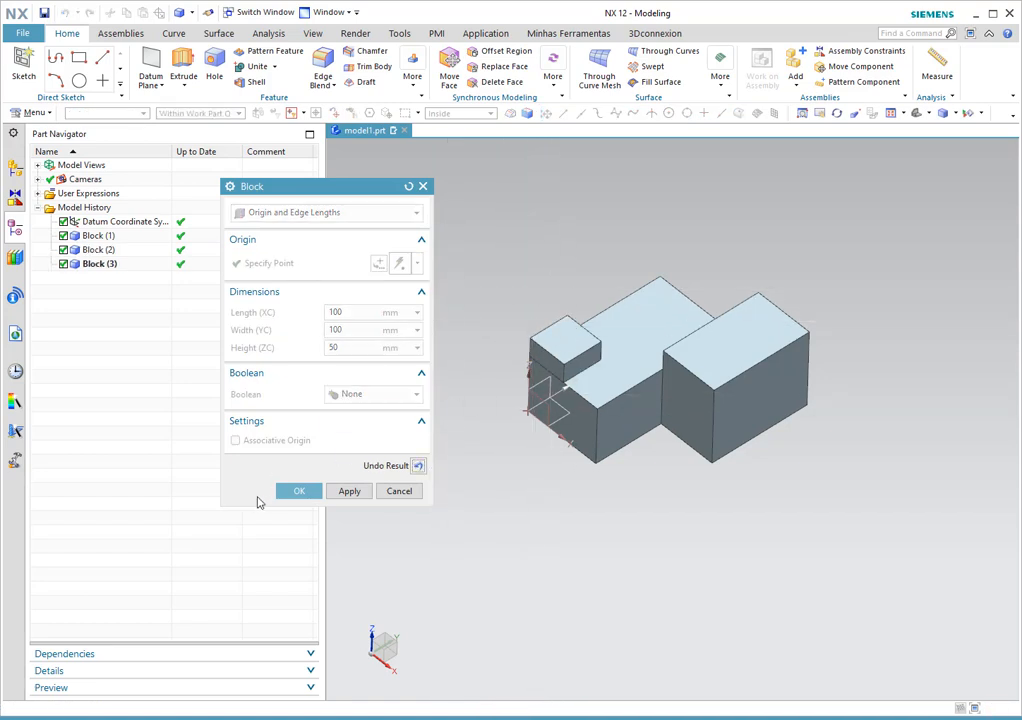
{"action": "left_click", "coordinate": [298, 491]}
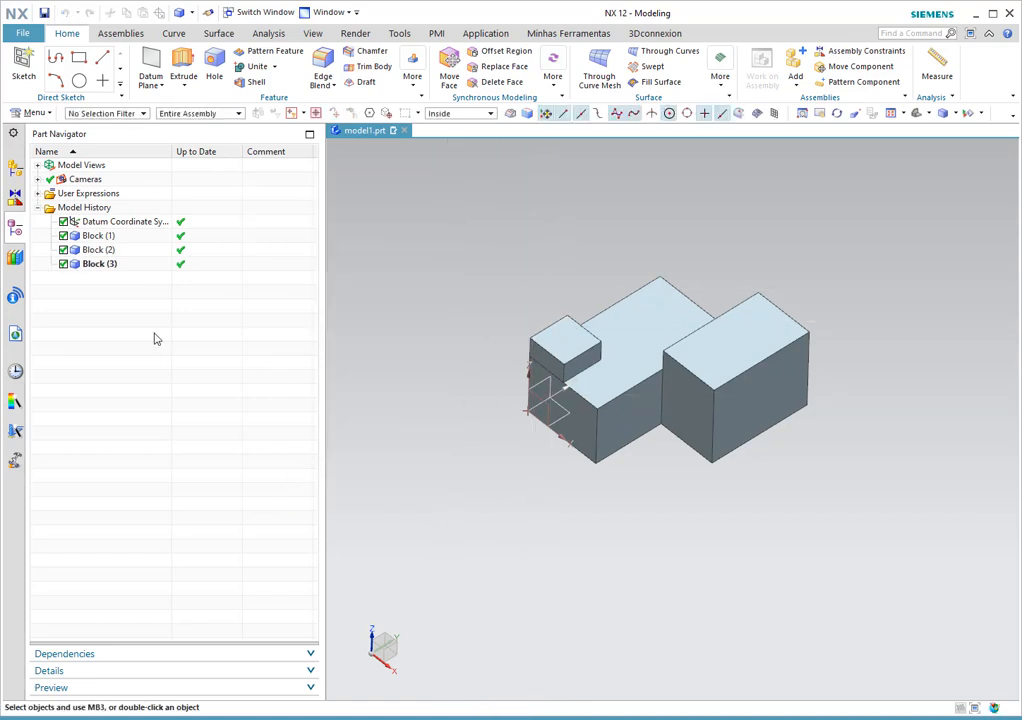
Highlight the small third block in the model to identify it, and clear the selection.
{"action": "left_click", "coordinate": [115, 264]}
{"action": "middle_click_drag", "start_coordinate": [504, 271], "coordinate": [545, 253]}
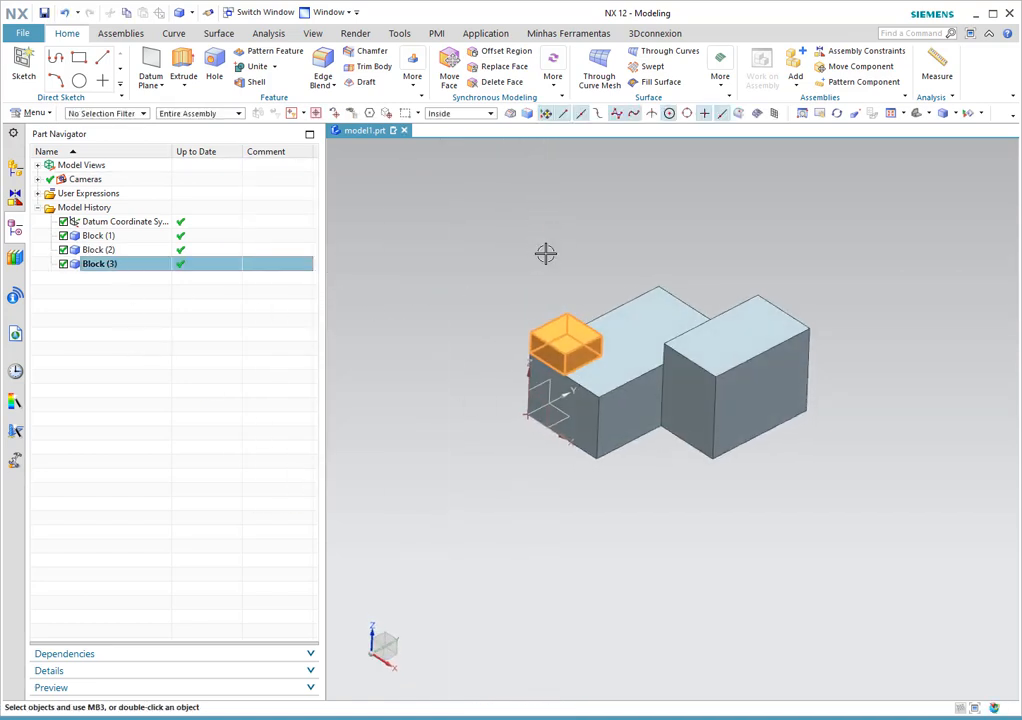
{"action": "key", "text": "Escape"}
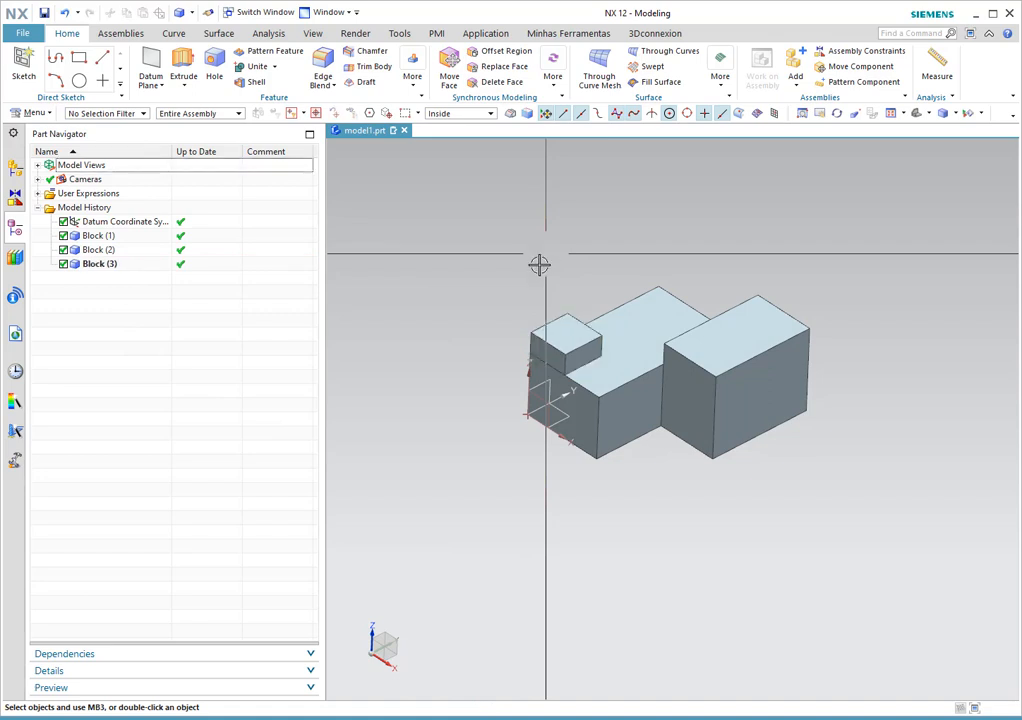
Move the small third block with Move Object so its handle sits at X -190, Y 240, Z 175, with Associative turned off.
{"action": "left_click", "coordinate": [119, 262]}
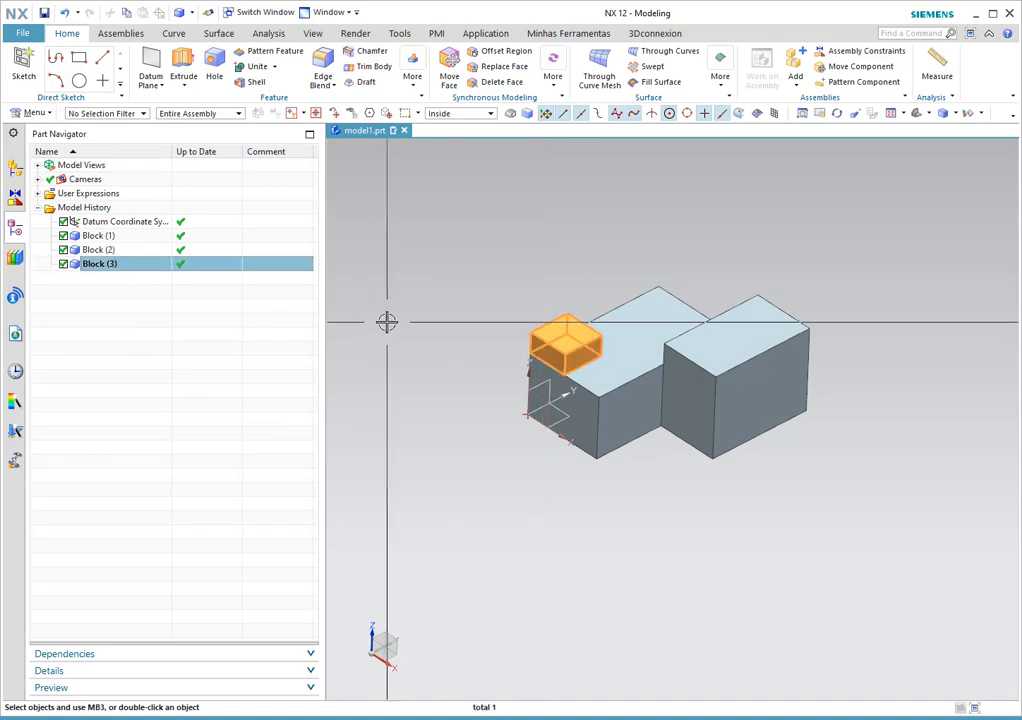
{"action": "left_click", "coordinate": [560, 314]}
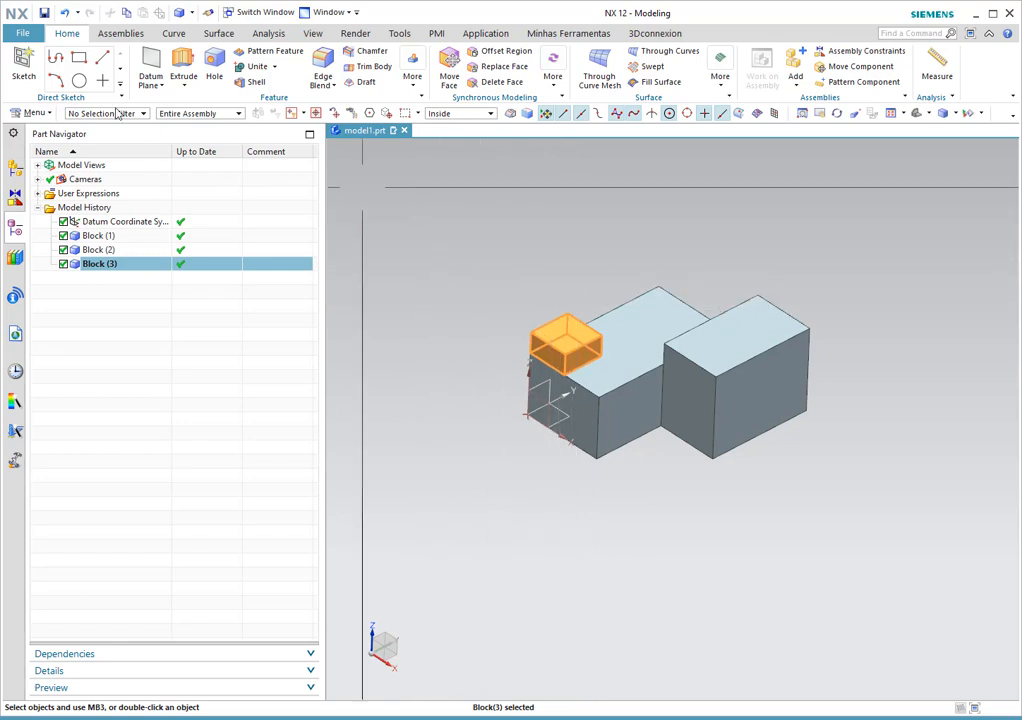
{"action": "left_click", "coordinate": [30, 114]}
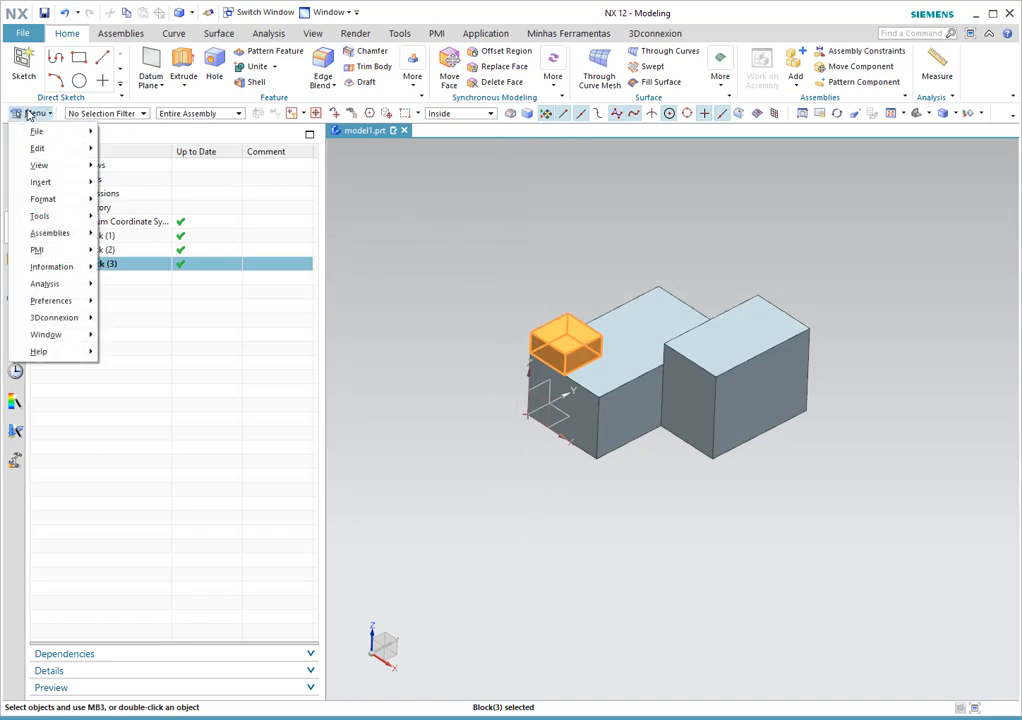
{"action": "mouse_move", "coordinate": [39, 150]}
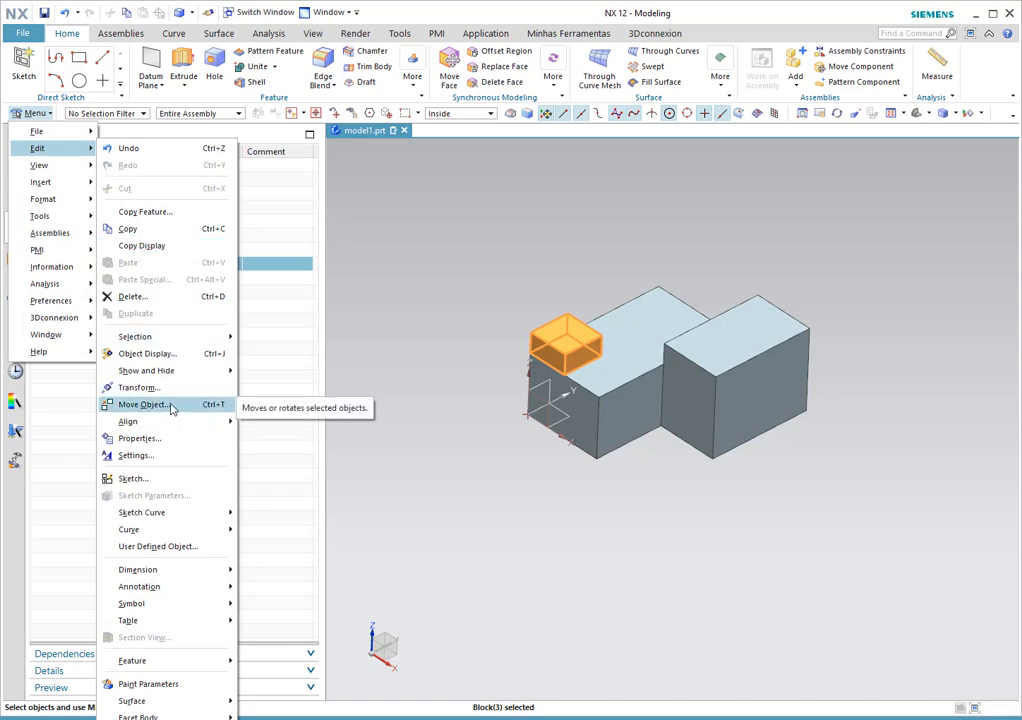
{"action": "left_click", "coordinate": [218, 406]}
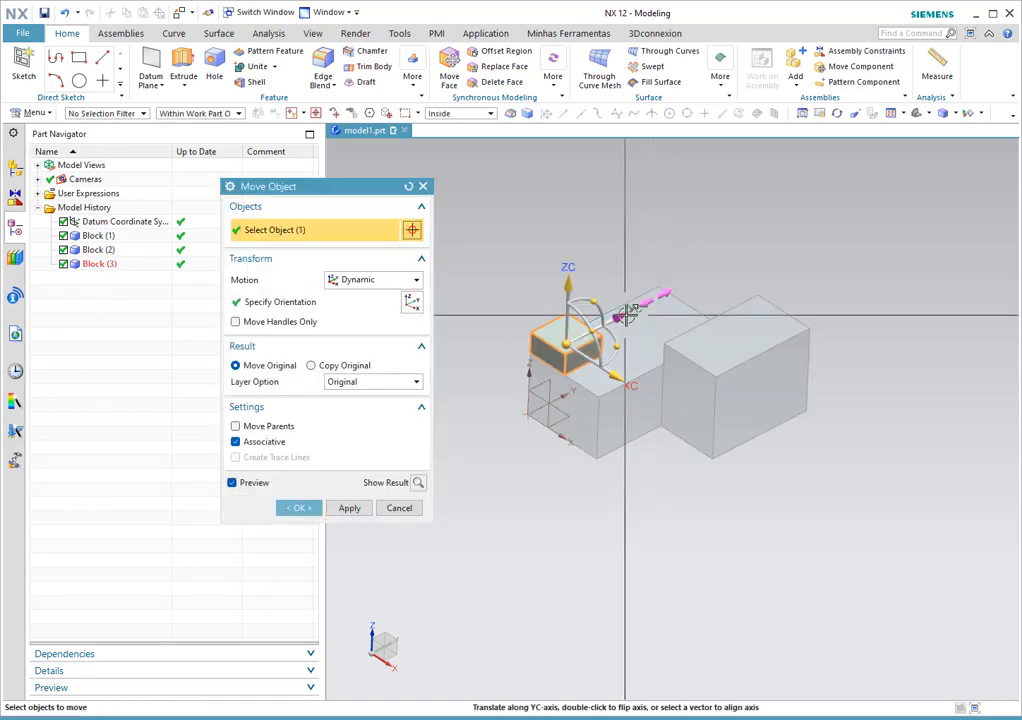
{"action": "left_click_drag", "start_coordinate": [626, 315], "coordinate": [673, 263]}
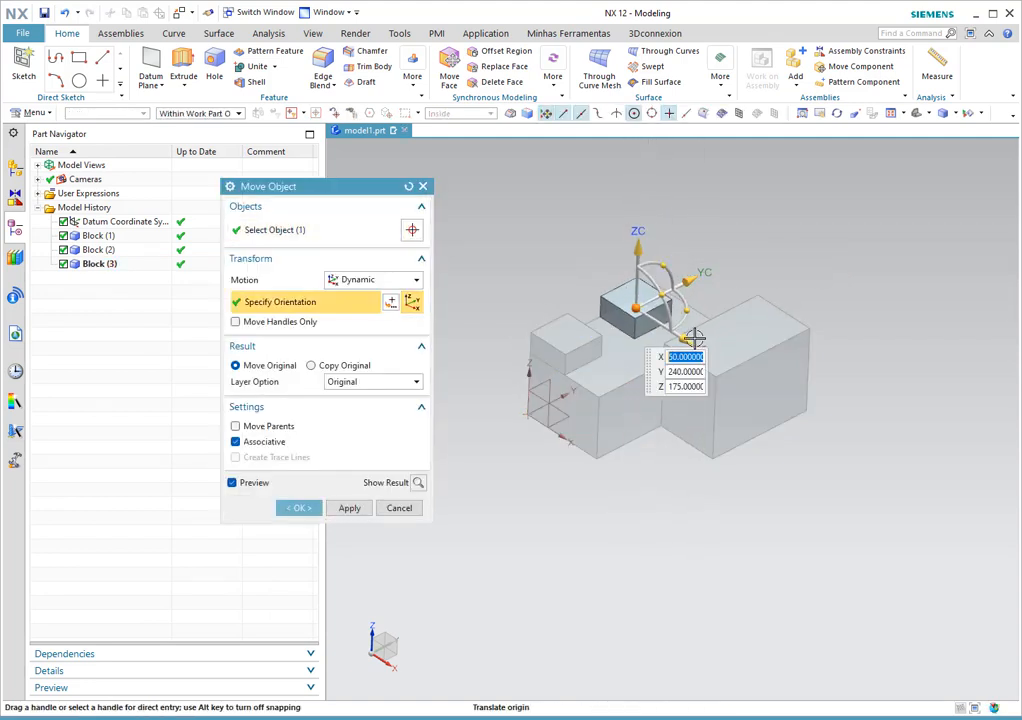
{"action": "left_click_drag", "start_coordinate": [695, 340], "coordinate": [589, 299]}
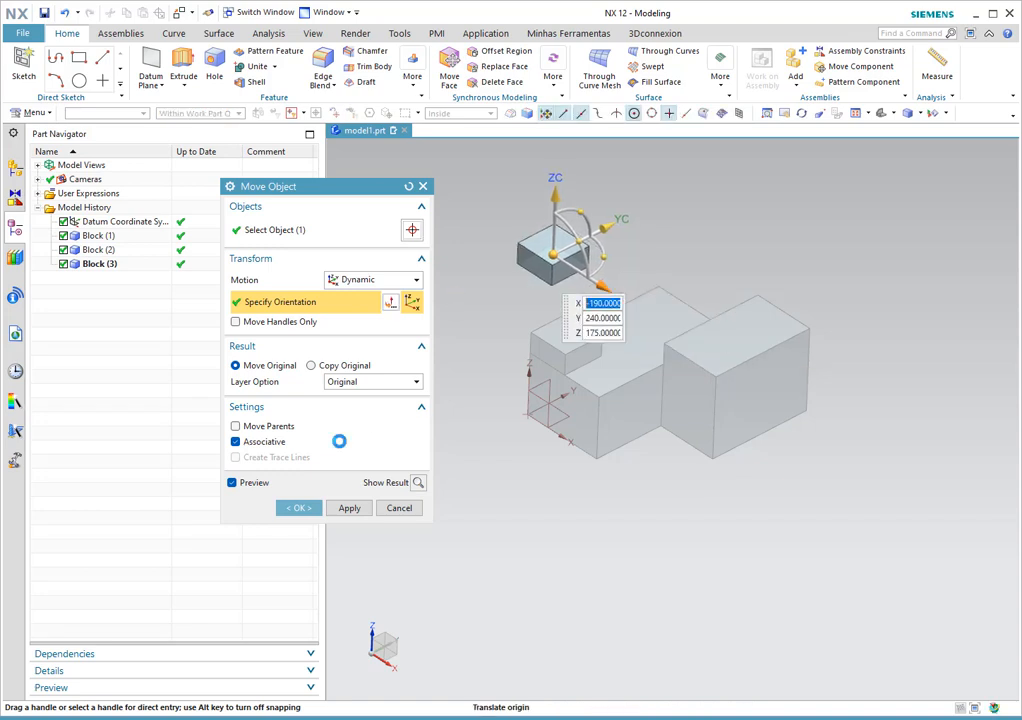
{"action": "left_click", "coordinate": [240, 442]}
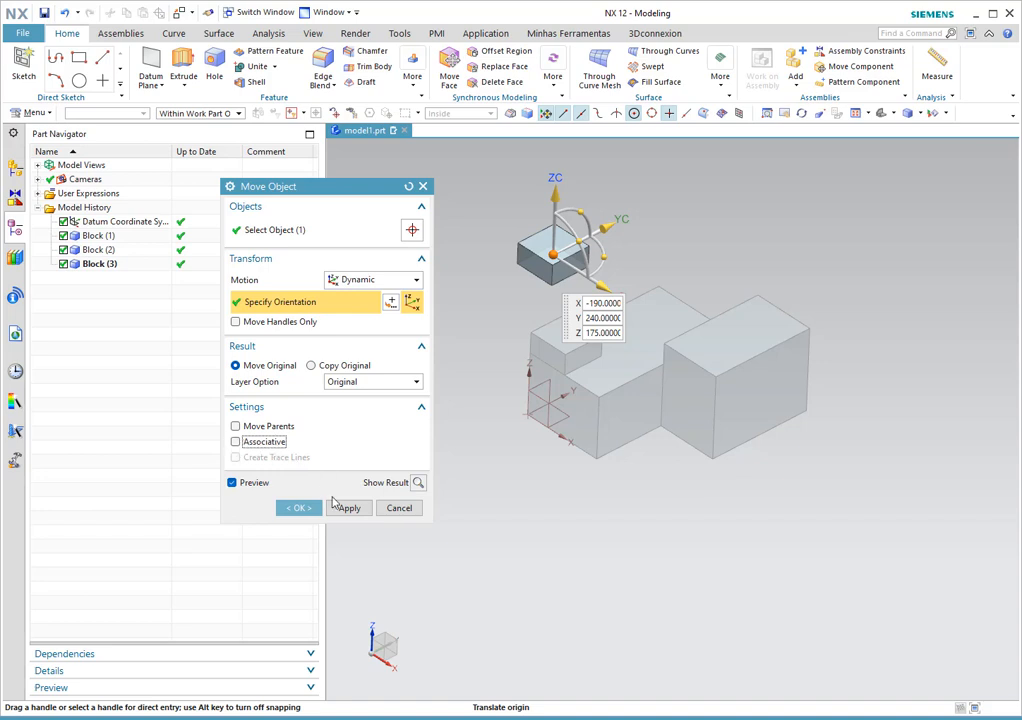
{"action": "left_click", "coordinate": [300, 509]}
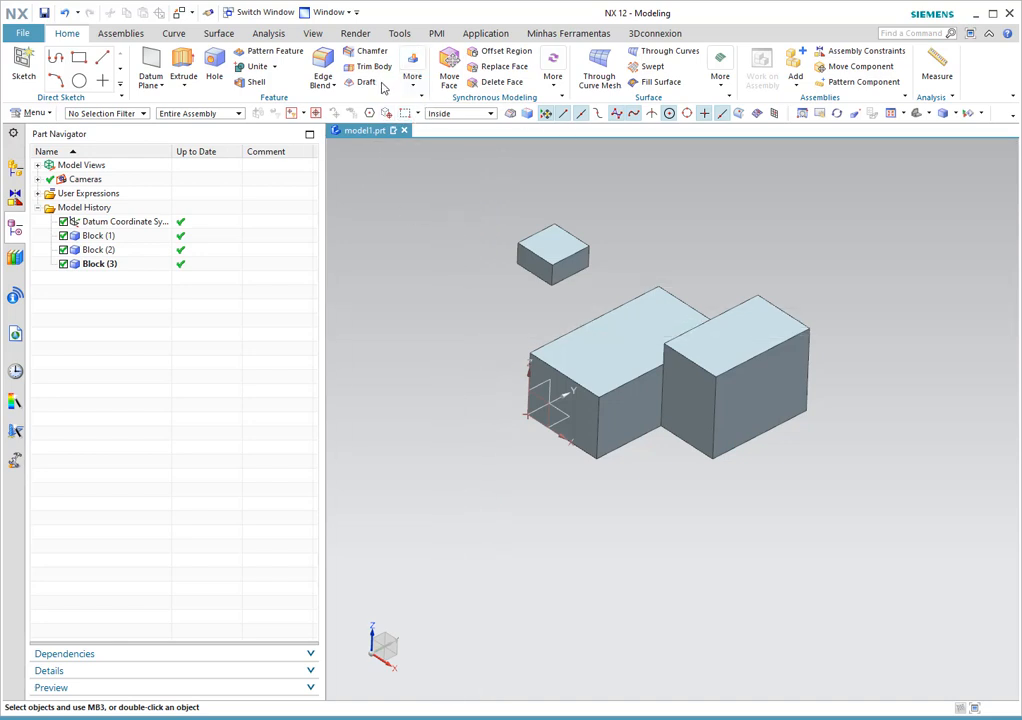
Create a 100 x 100 x 50 mm block with no Boolean and Associative Origin on, its origin at about X 478, Y -175, Z 0.
{"action": "left_click", "coordinate": [412, 76]}
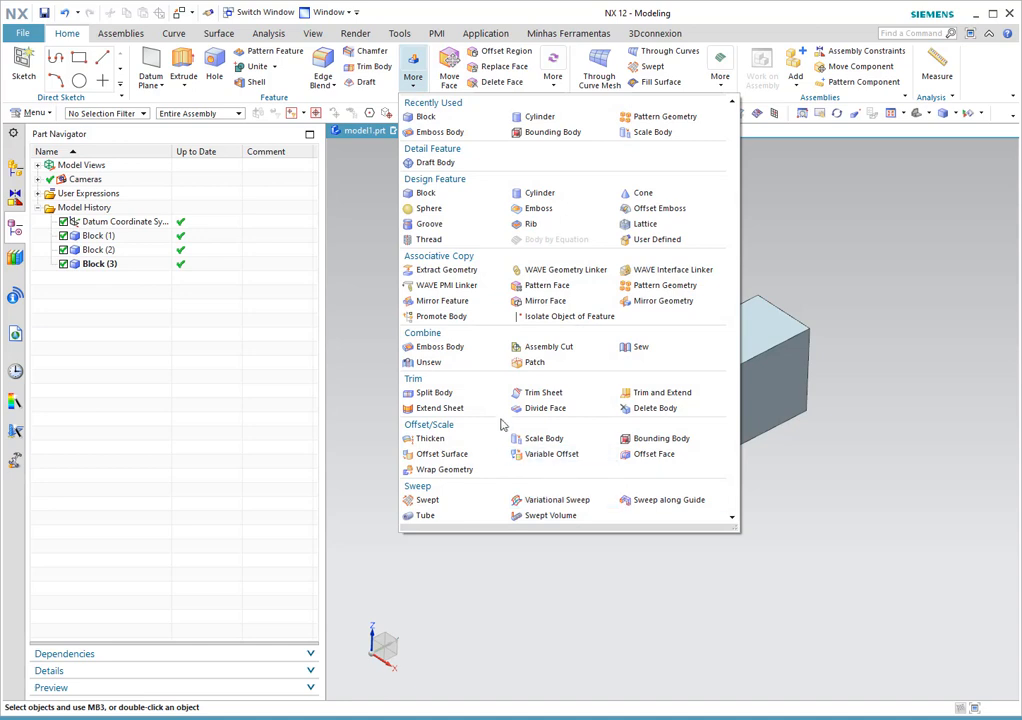
{"action": "left_click", "coordinate": [463, 205]}
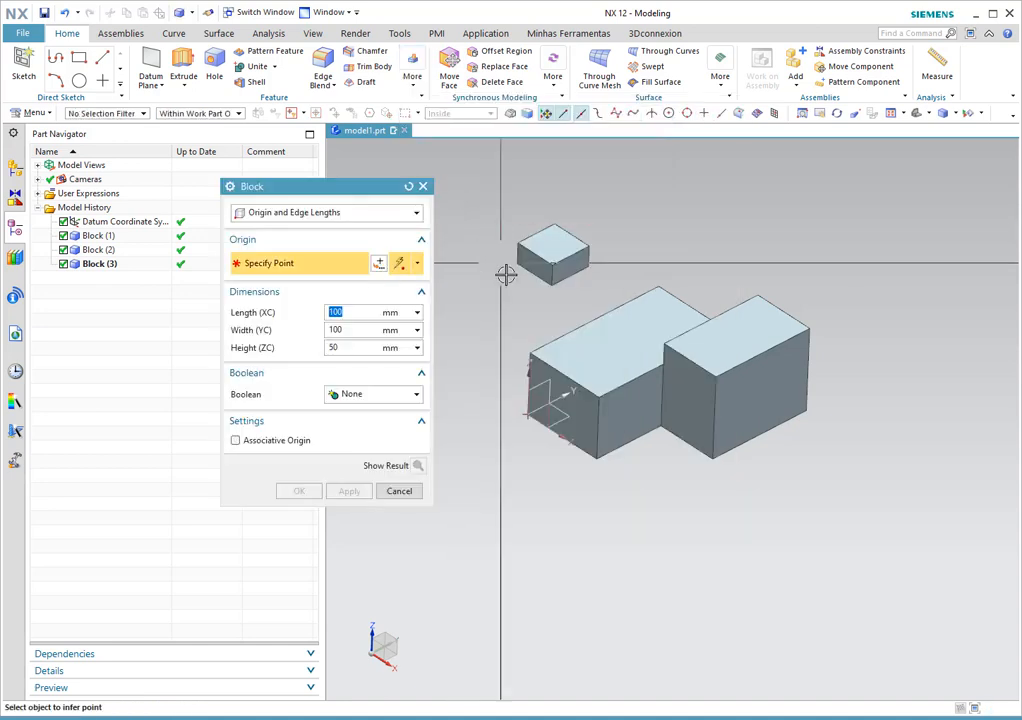
{"action": "key", "text": "Escape"}
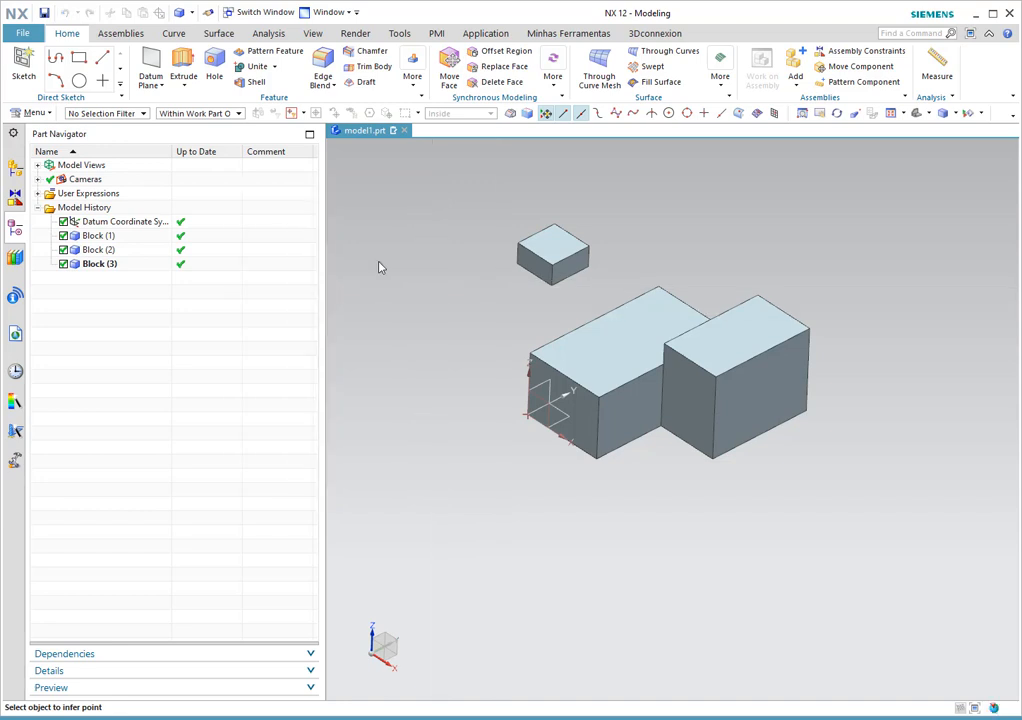
{"action": "left_click", "coordinate": [628, 554]}
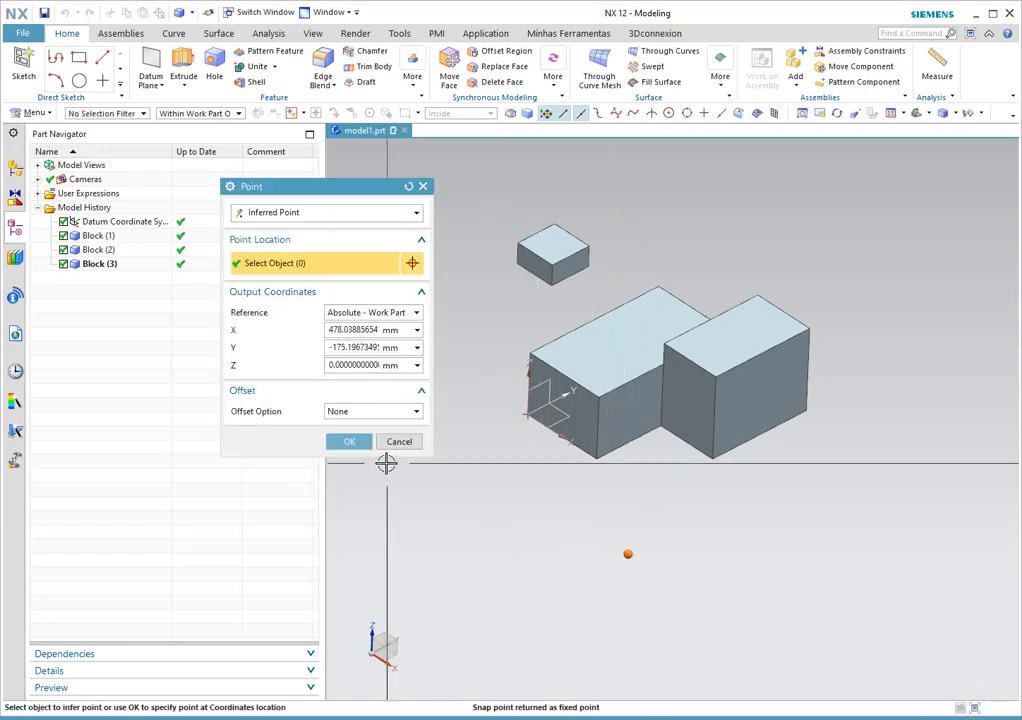
{"action": "left_click", "coordinate": [351, 443]}
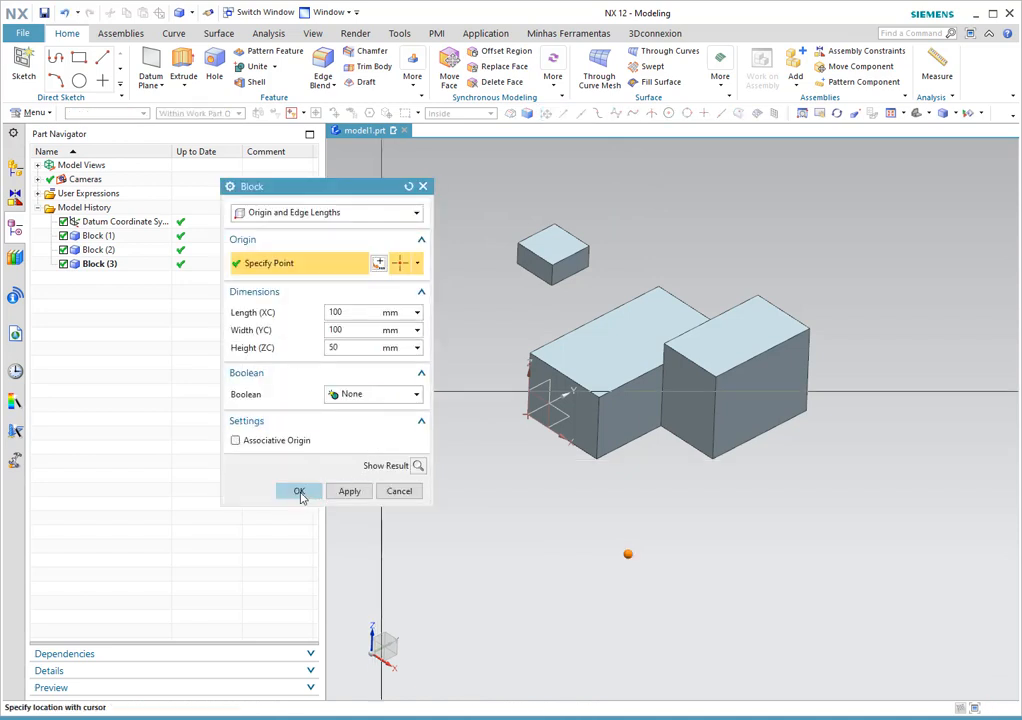
{"action": "left_click", "coordinate": [235, 440]}
{"action": "left_click", "coordinate": [298, 491]}
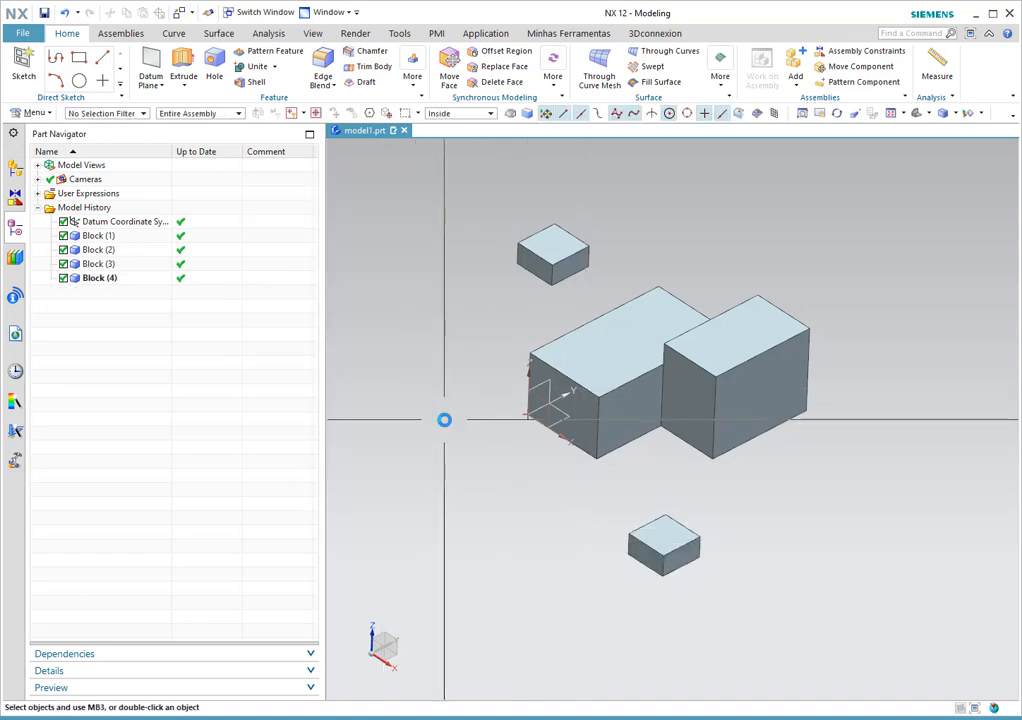
Move the fourth block 250 mm along YC and 140 mm along XC with Move Object, including its parents in the move.
{"action": "left_click", "coordinate": [680, 537]}
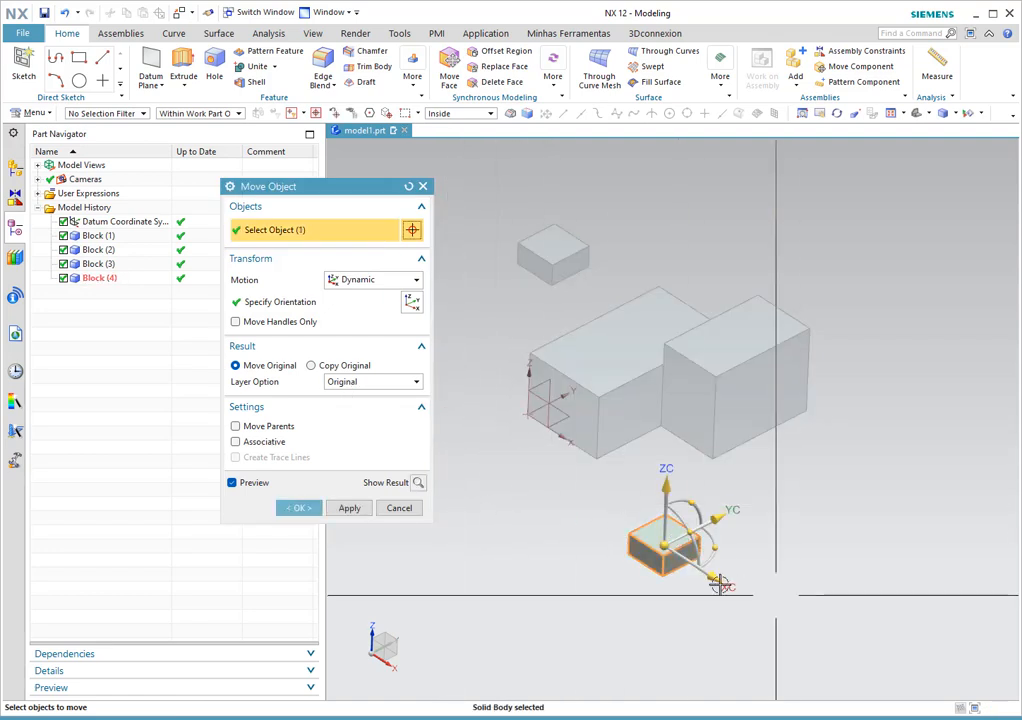
{"action": "left_click_drag", "start_coordinate": [732, 513], "coordinate": [815, 469]}
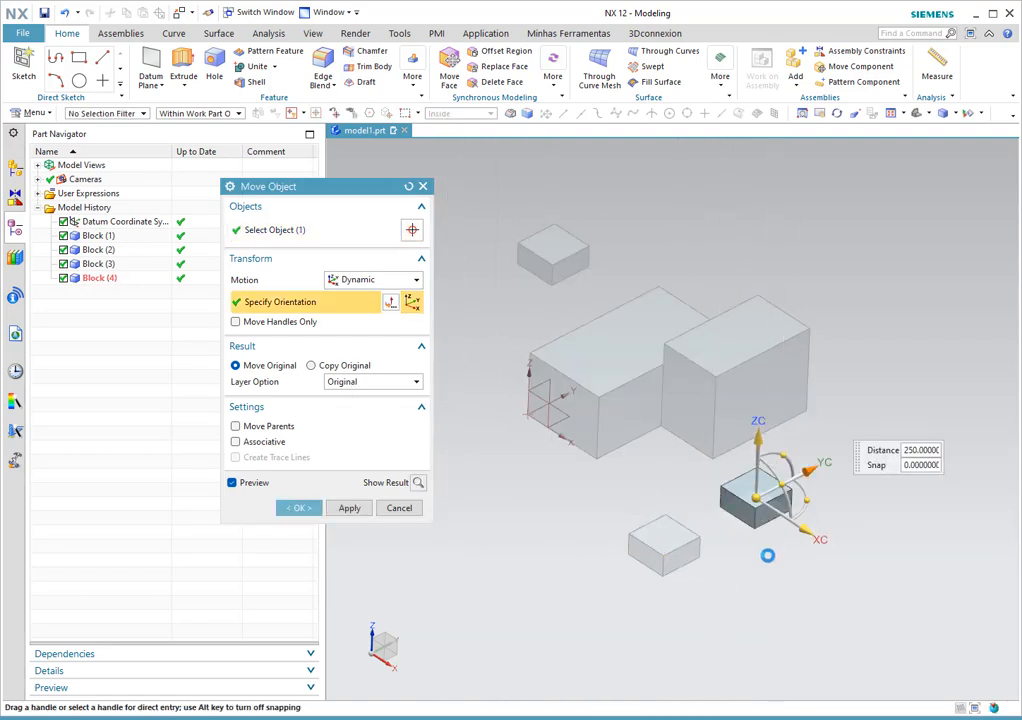
{"action": "left_click_drag", "start_coordinate": [804, 528], "coordinate": [855, 560]}
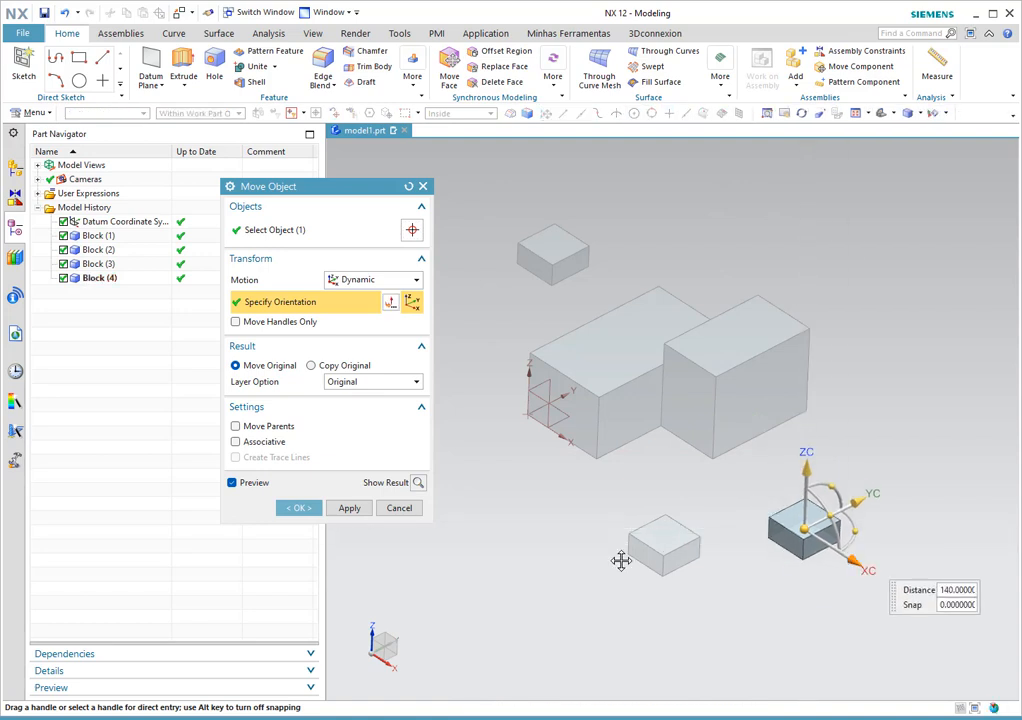
{"action": "left_click", "coordinate": [350, 508]}
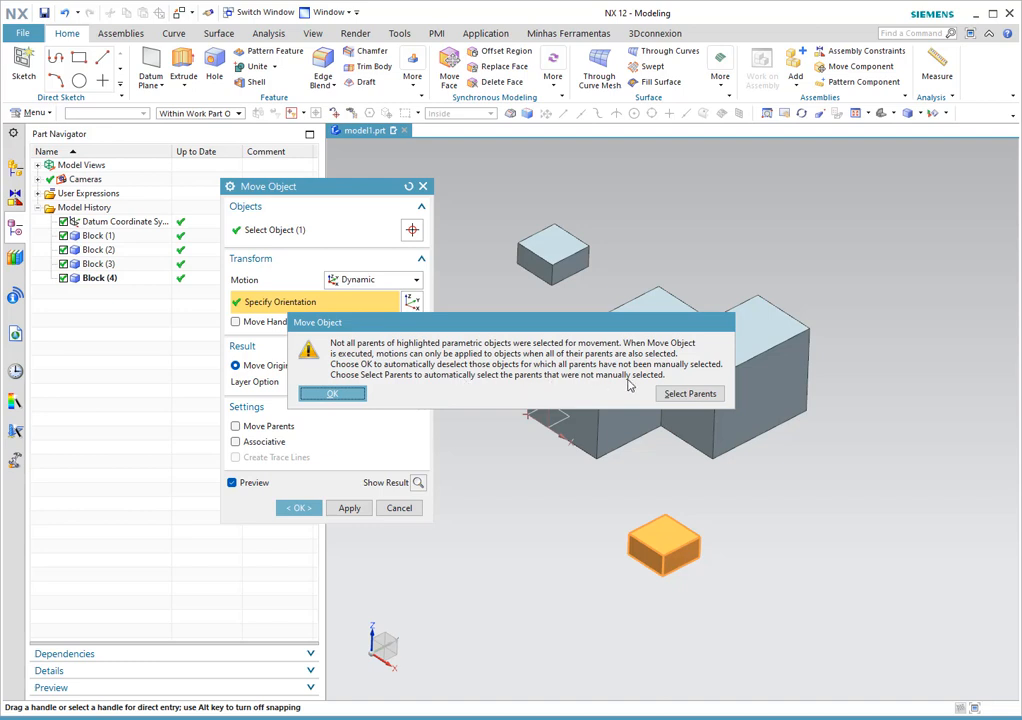
{"action": "left_click", "coordinate": [704, 396]}
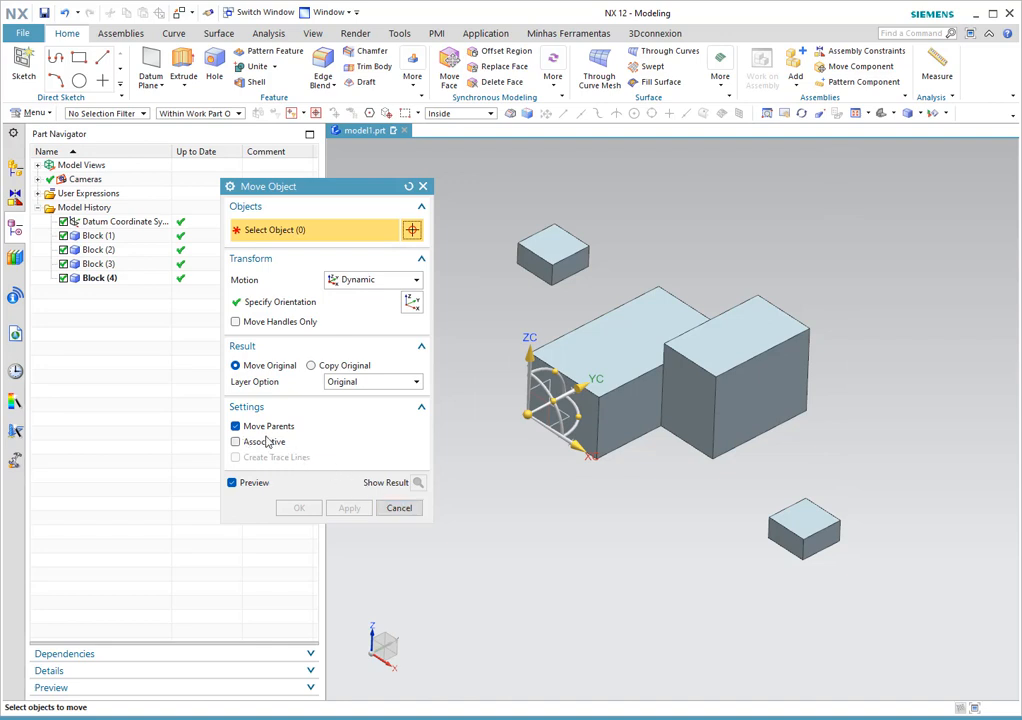
{"action": "left_click", "coordinate": [399, 508]}
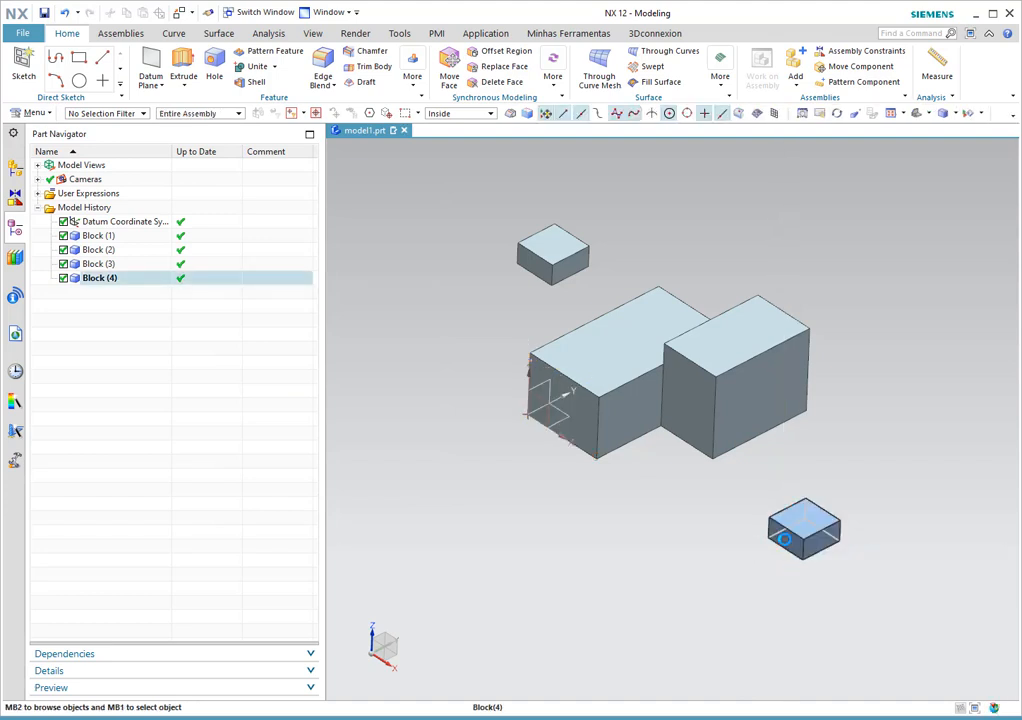
Examine the moved fourth block's parameters and its origin point coordinates, leaving them unedited.
{"action": "left_click", "coordinate": [784, 540]}
{"action": "left_click", "coordinate": [826, 525]}
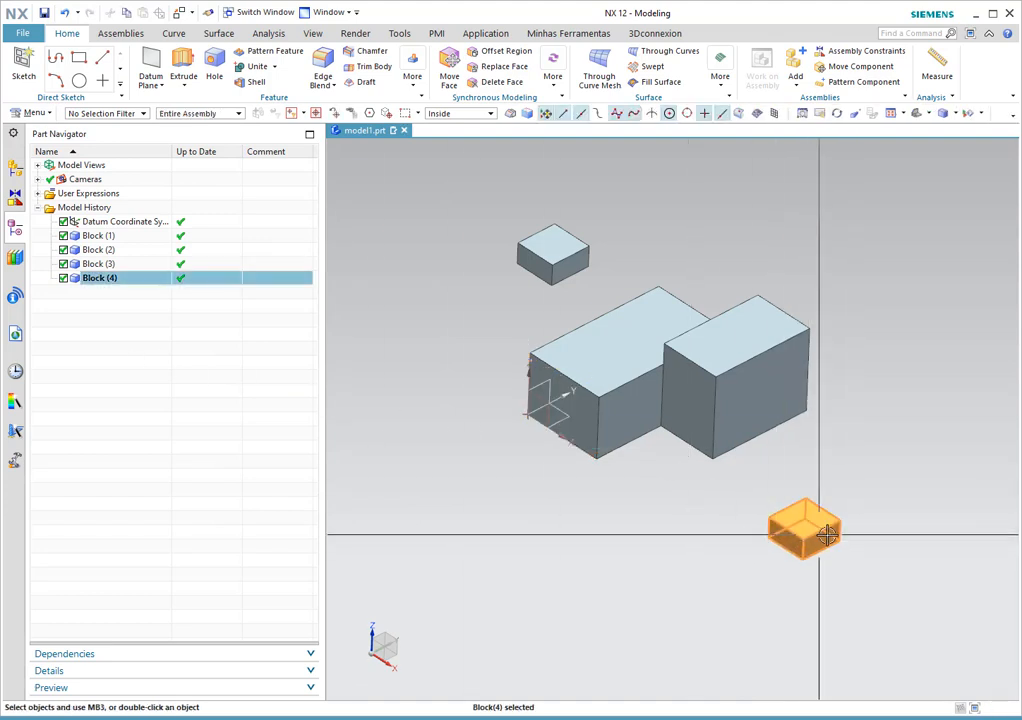
{"action": "key", "text": "Delete"}
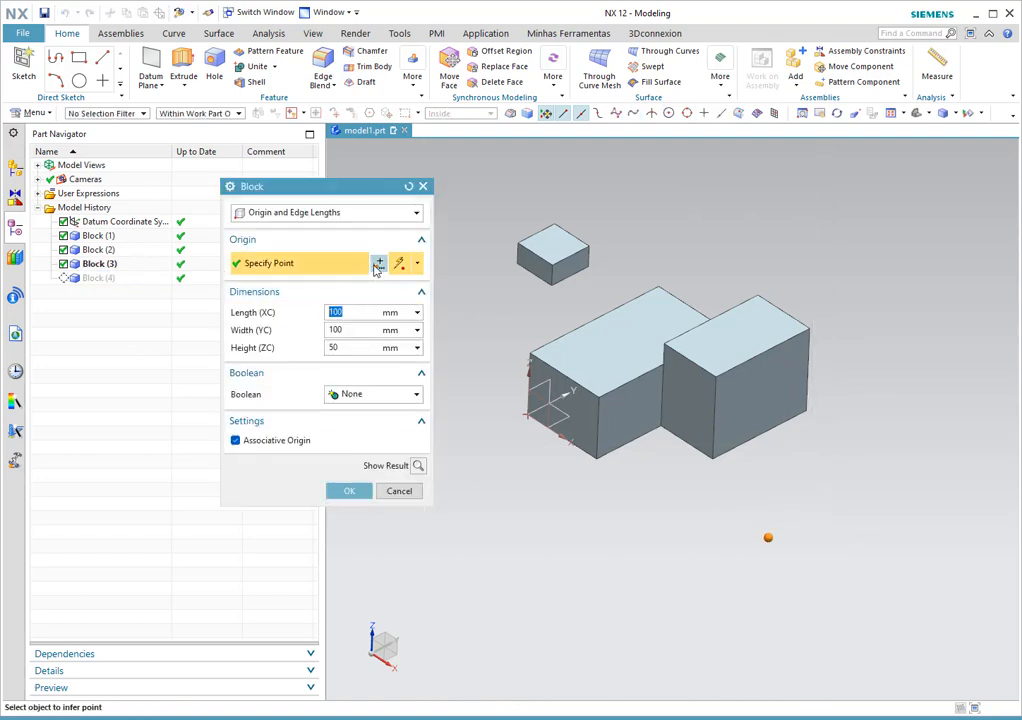
{"action": "key", "text": "Escape"}
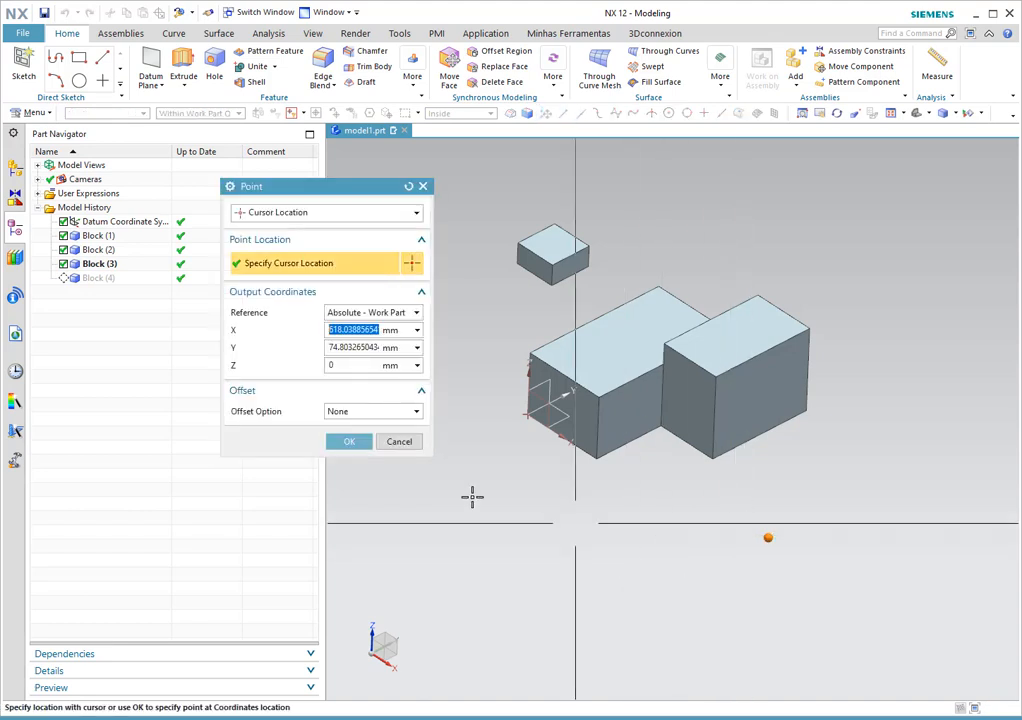
{"action": "left_click", "coordinate": [400, 442]}
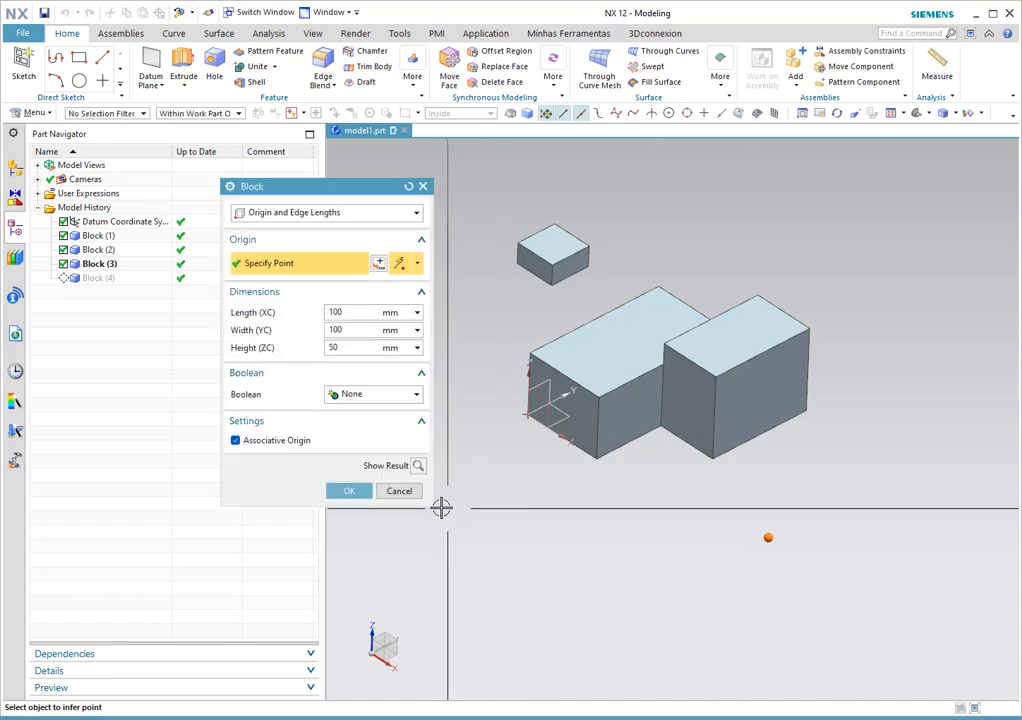
{"action": "left_click", "coordinate": [395, 493]}
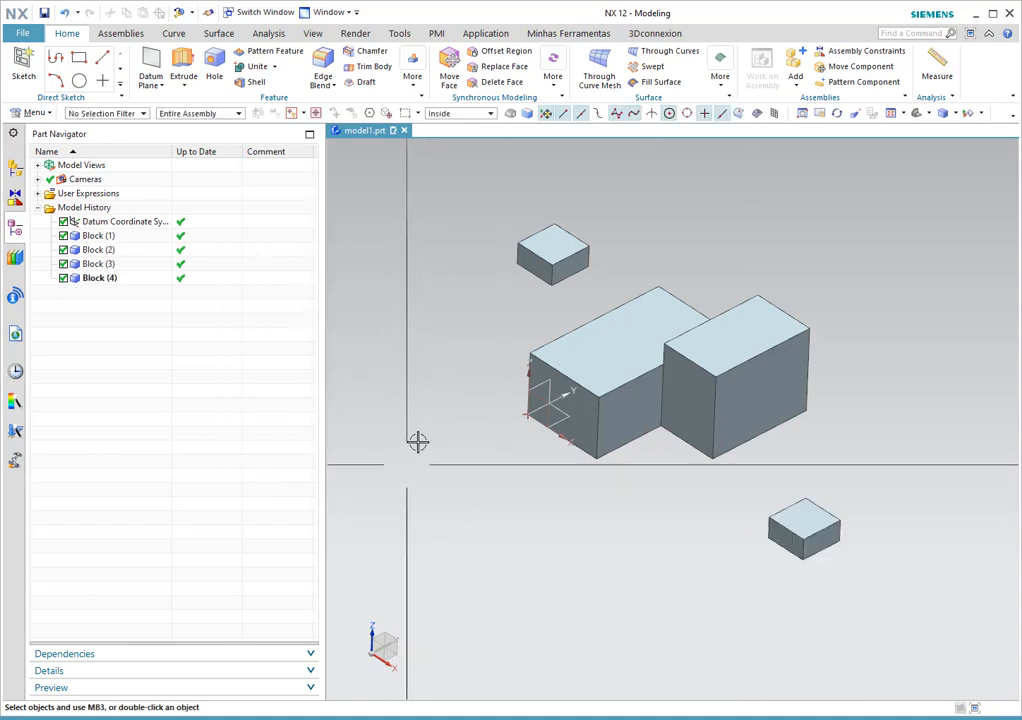
Start an Axis, Diameter, and Height cylinder with a vertical ZC axis and its base point at the first block's nearest upper corner.
{"action": "left_click", "coordinate": [412, 74]}
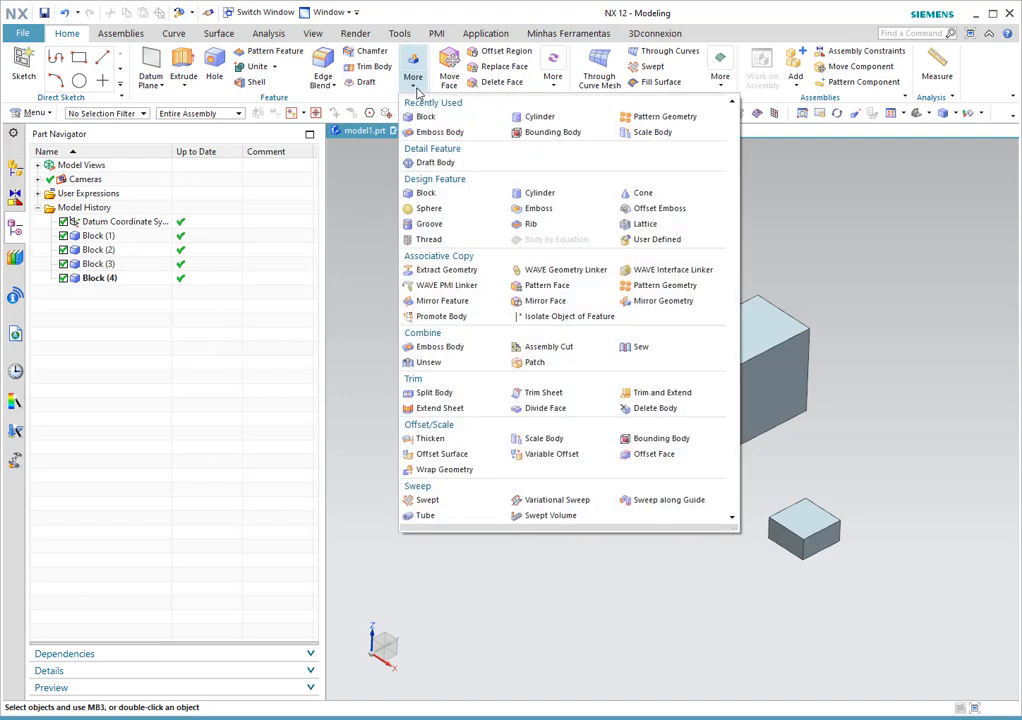
{"action": "left_click", "coordinate": [517, 193]}
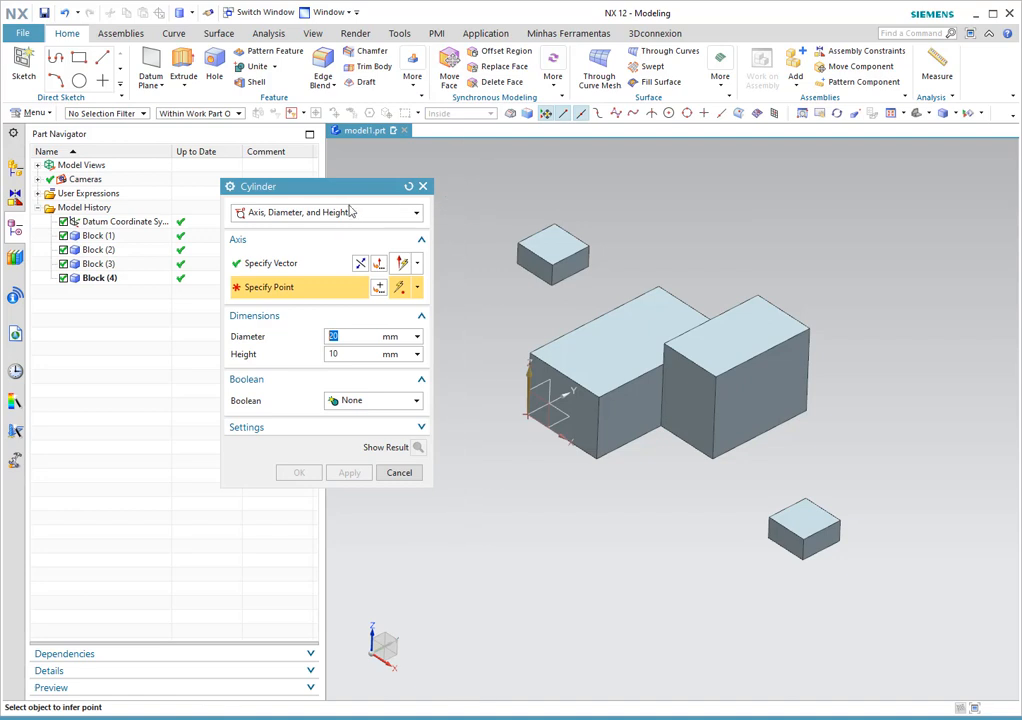
{"action": "left_click", "coordinate": [339, 214]}
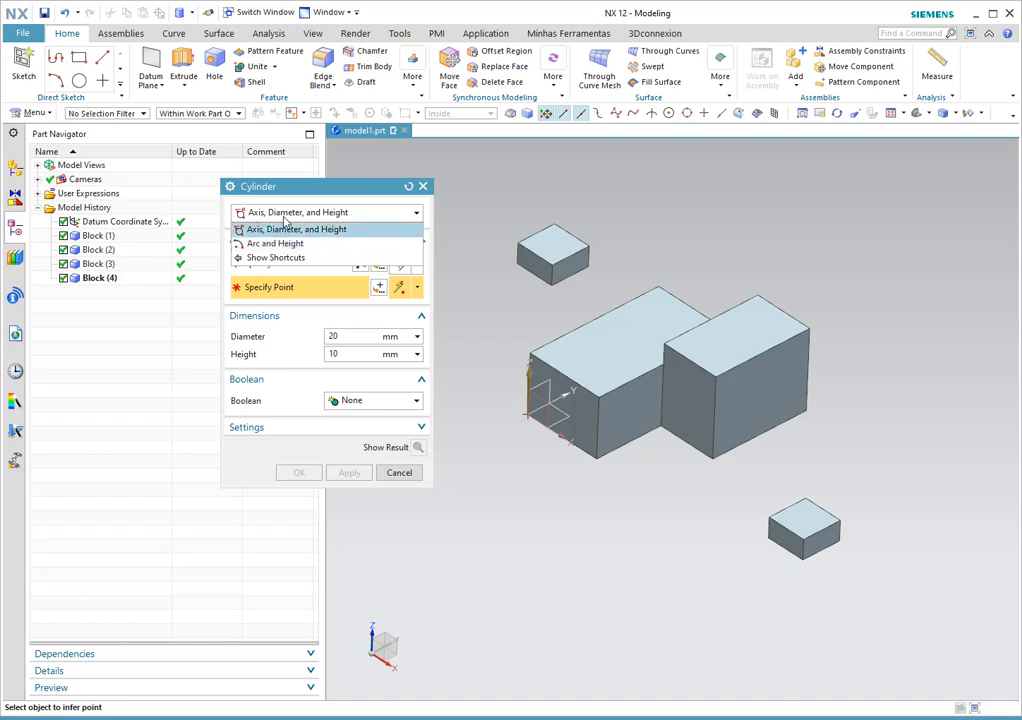
{"action": "left_click", "coordinate": [293, 230]}
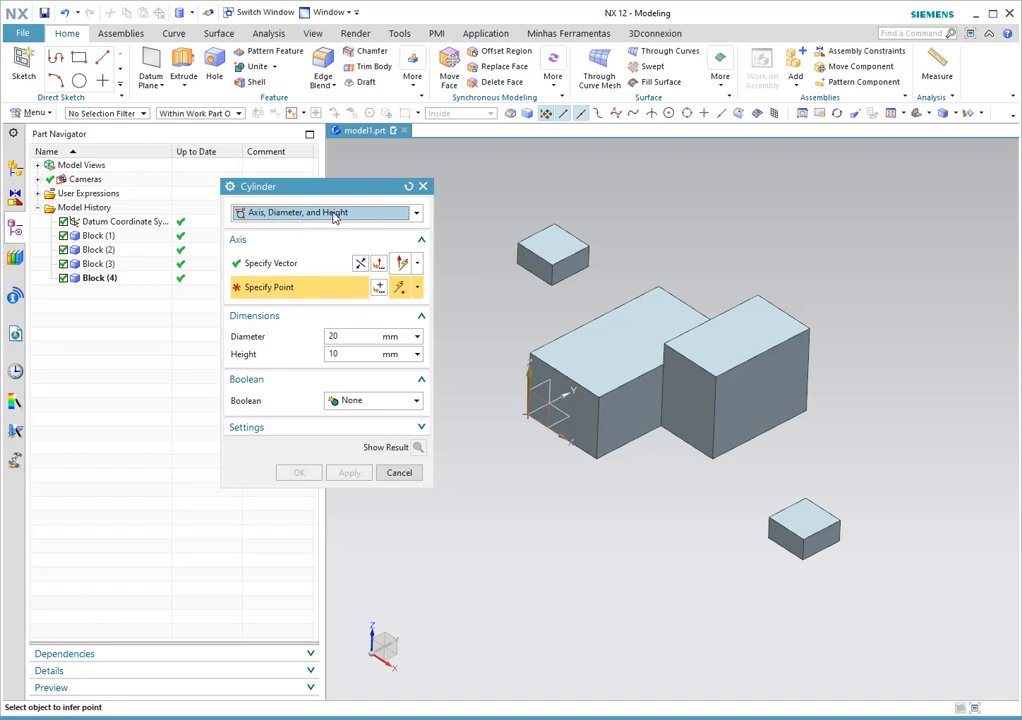
{"action": "left_click", "coordinate": [272, 268]}
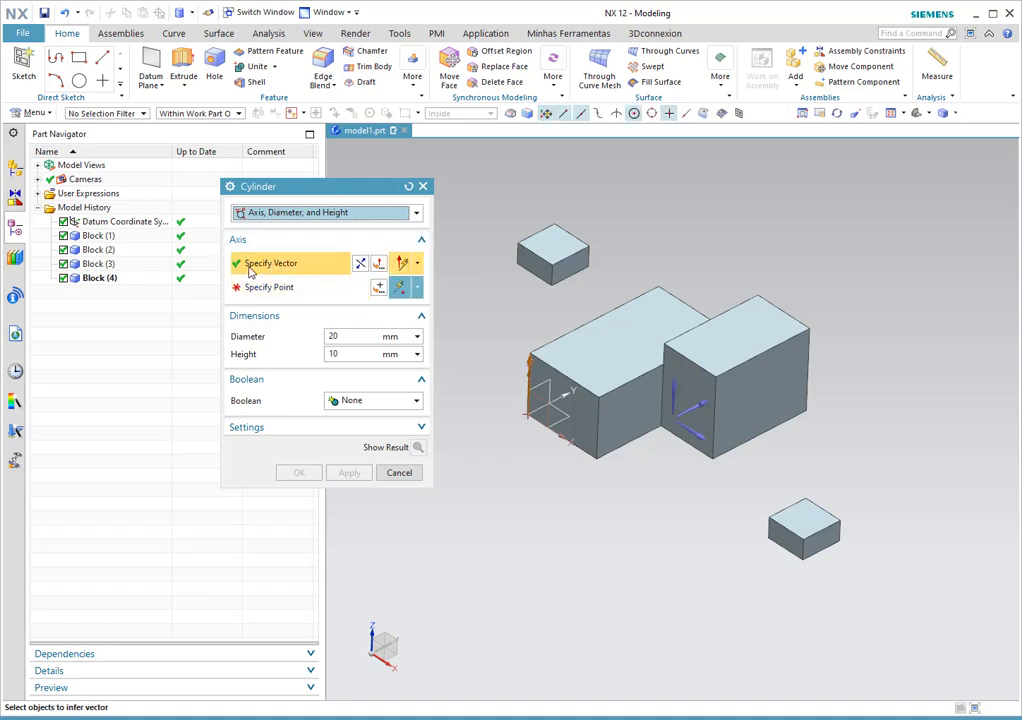
{"action": "left_click", "coordinate": [676, 390]}
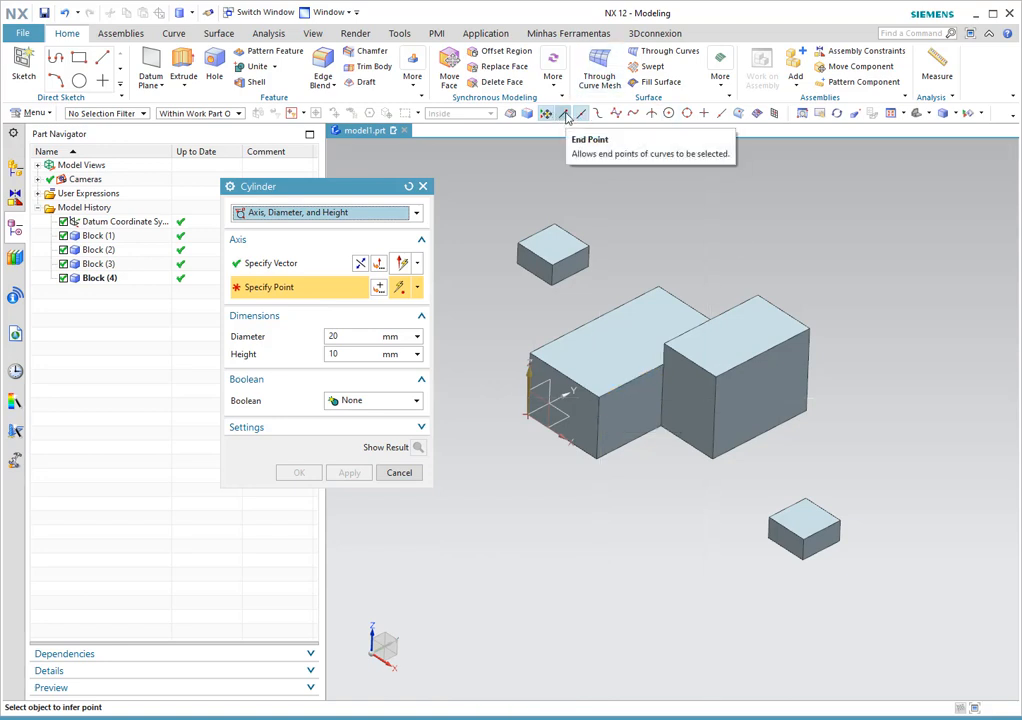
{"action": "left_click", "coordinate": [600, 395]}
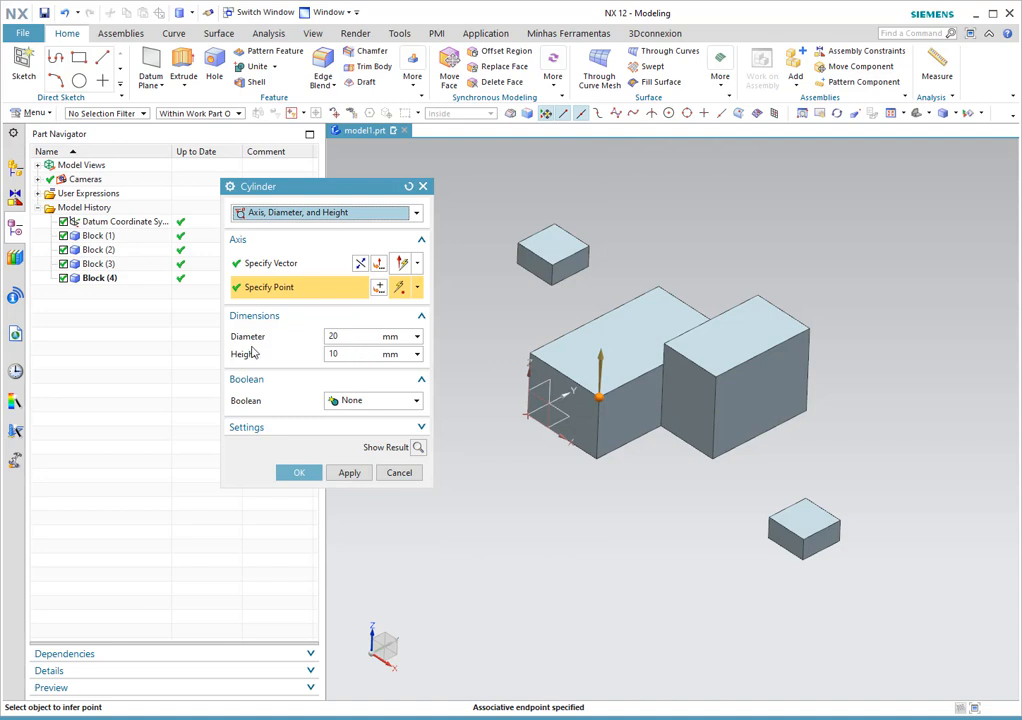
Set the cylinder's diameter to 30 mm and its height to 50 mm.
{"action": "left_click", "coordinate": [349, 337]}
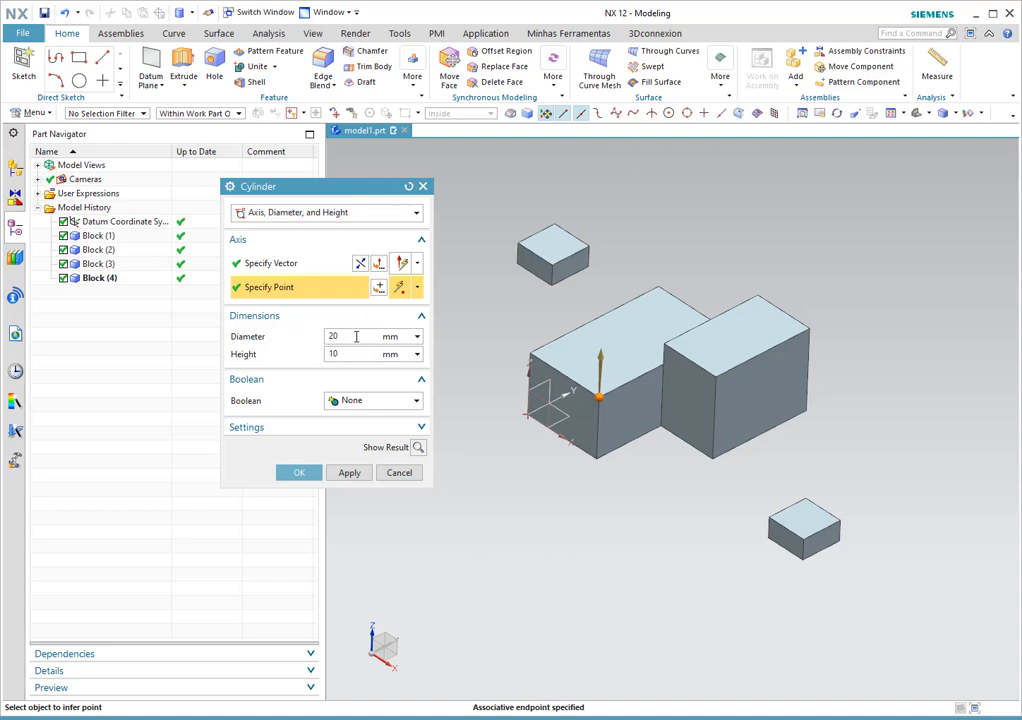
{"action": "double_click", "coordinate": [349, 337]}
{"action": "type", "text": "30"}
{"action": "double_click", "coordinate": [357, 354]}
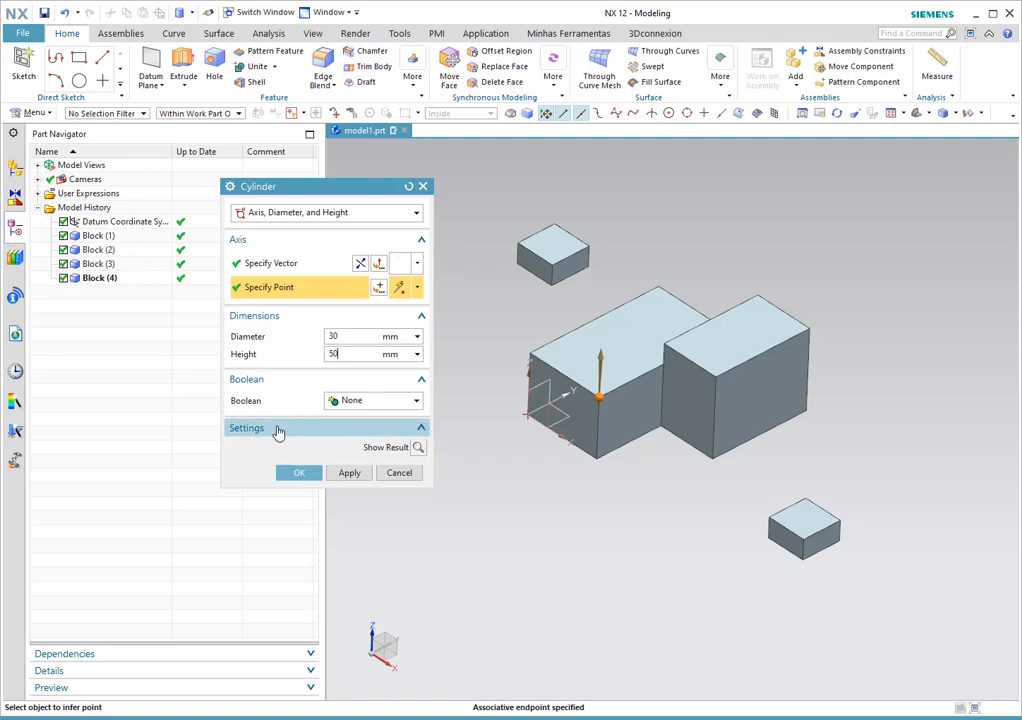
Check the Associative Axis setting, preview the cylinder, and create it with Boolean set to None.
{"action": "left_click", "coordinate": [278, 429]}
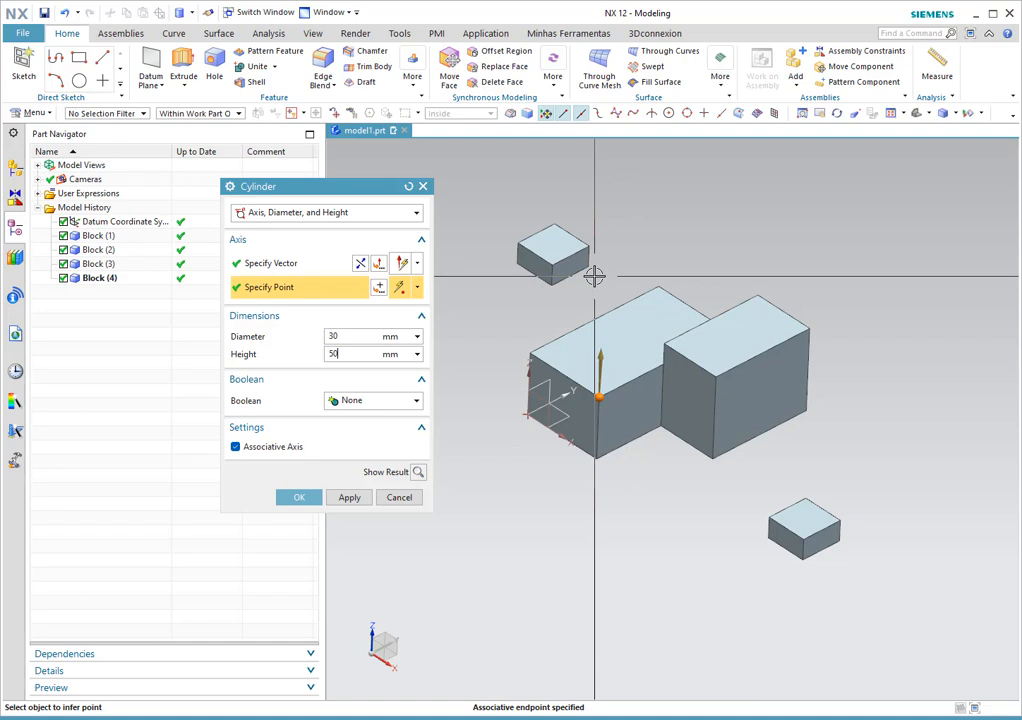
{"action": "left_click", "coordinate": [271, 429]}
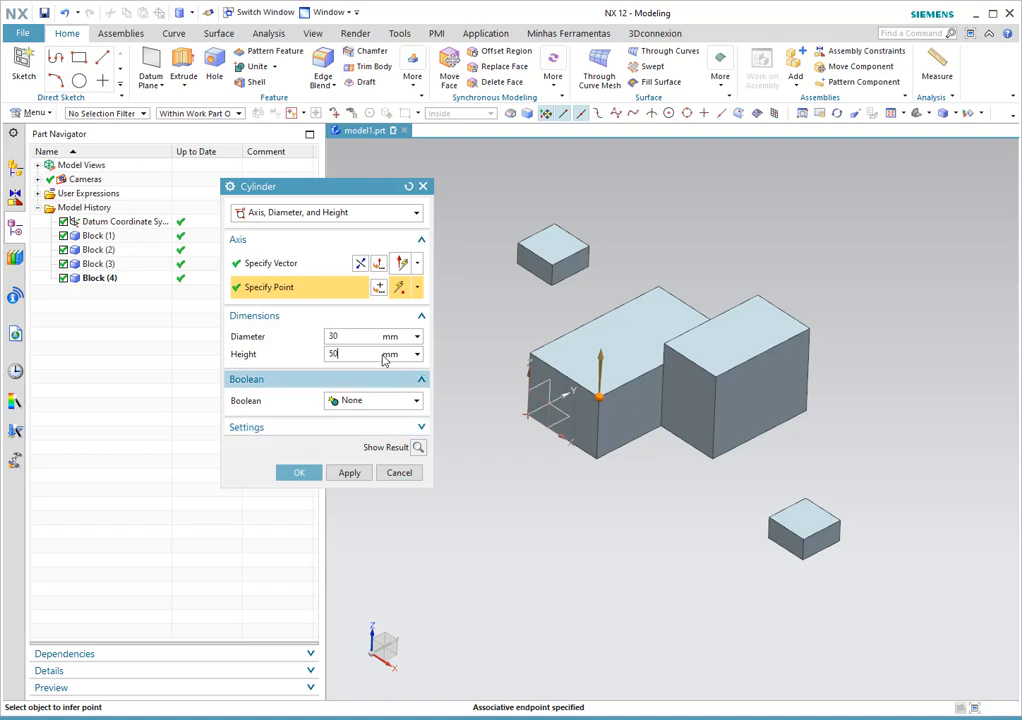
{"action": "left_click", "coordinate": [418, 447]}
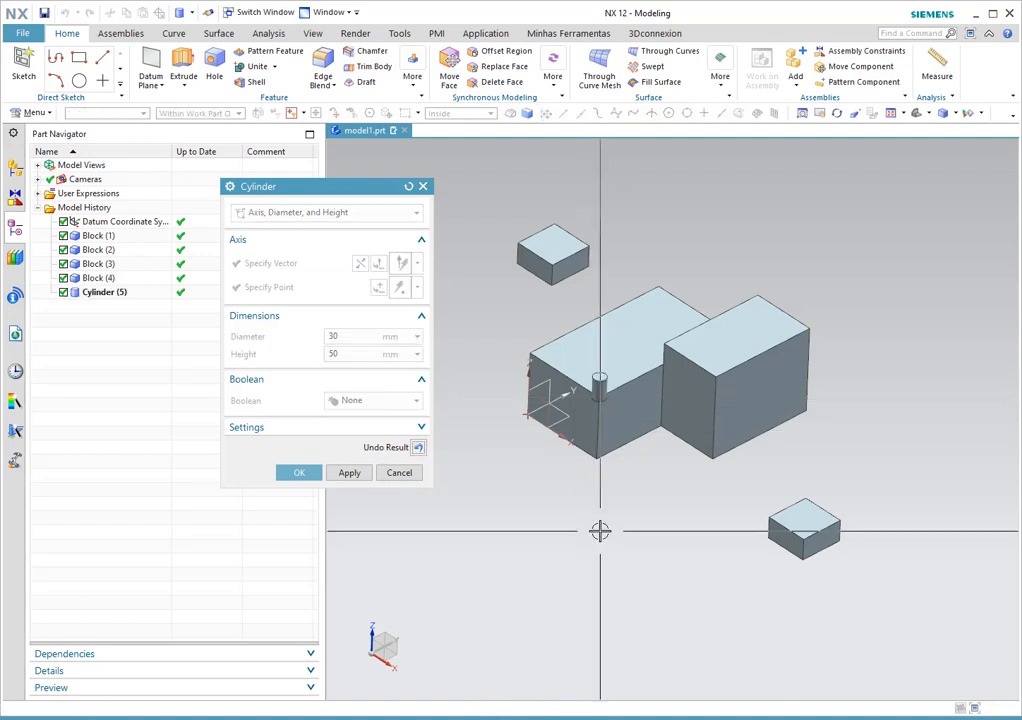
{"action": "left_click", "coordinate": [349, 472]}
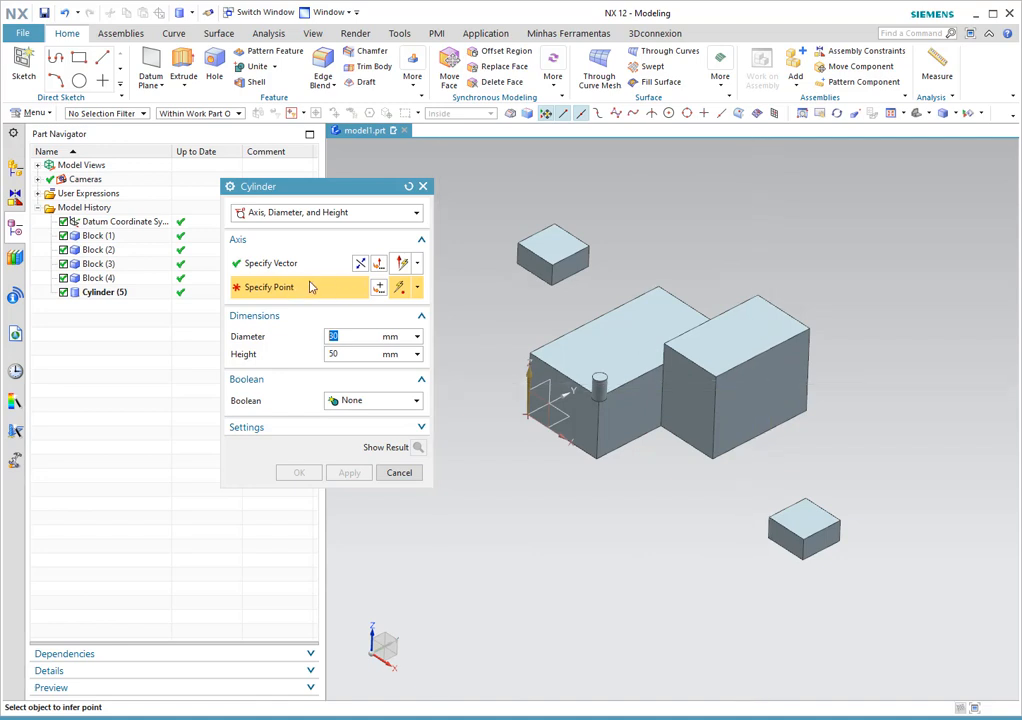
Orient the next cylinder's axis along the X direction and make its base point ready for definition.
{"action": "left_click", "coordinate": [280, 265]}
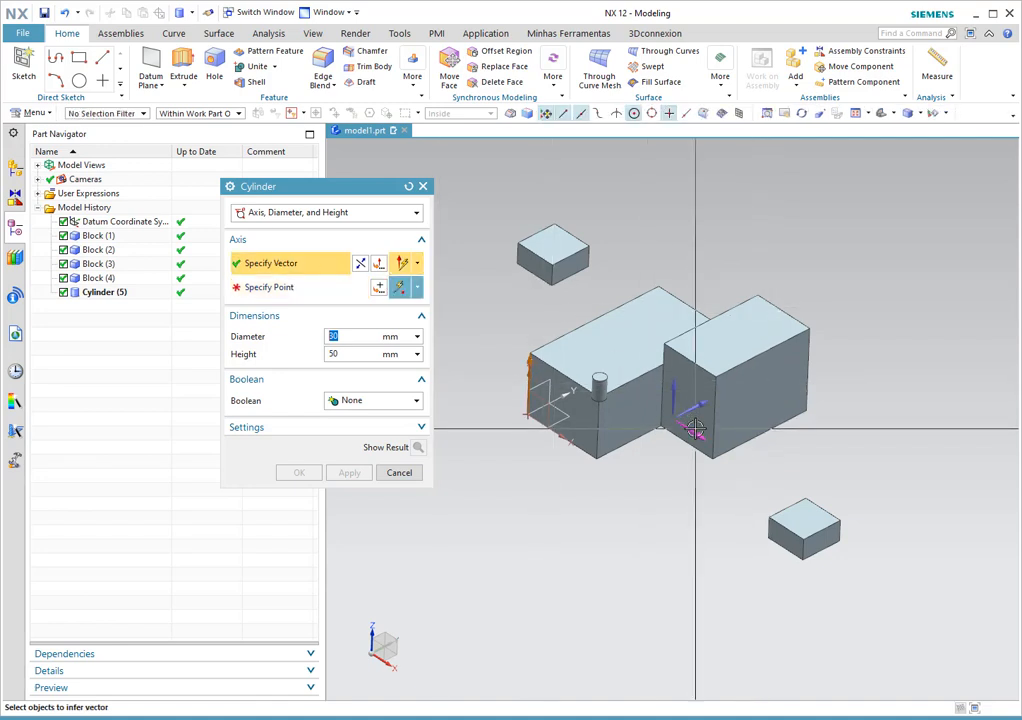
{"action": "left_click", "coordinate": [524, 358]}
{"action": "left_click", "coordinate": [288, 289]}
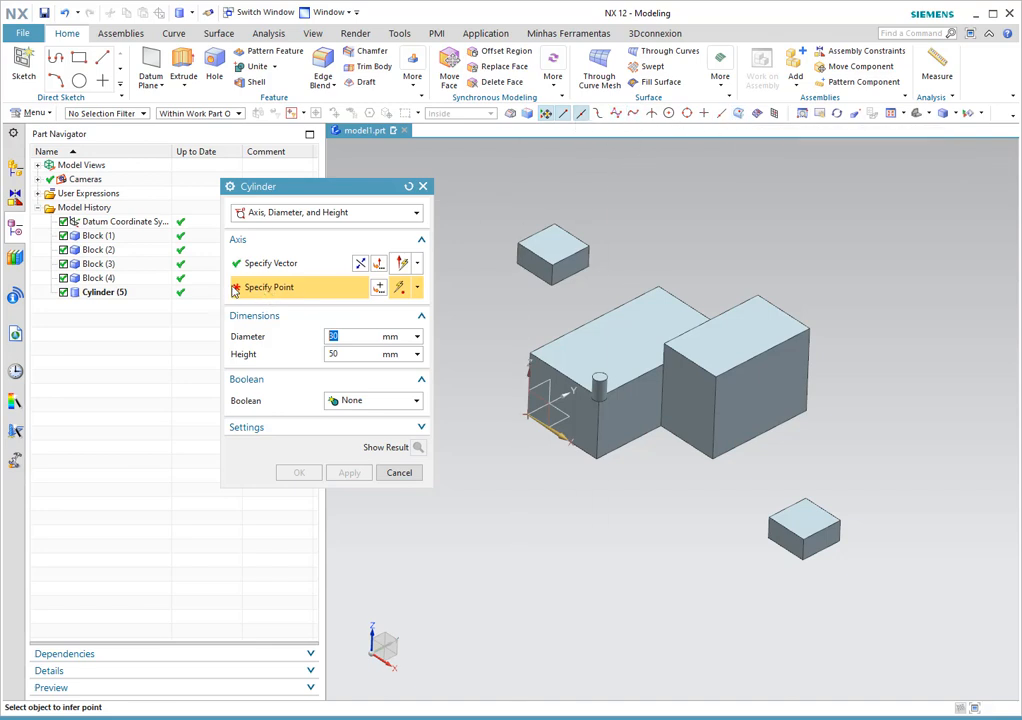
Place the cylinder's base point on the second block's large X-facing side using the Point on Face method.
{"action": "left_click", "coordinate": [379, 289]}
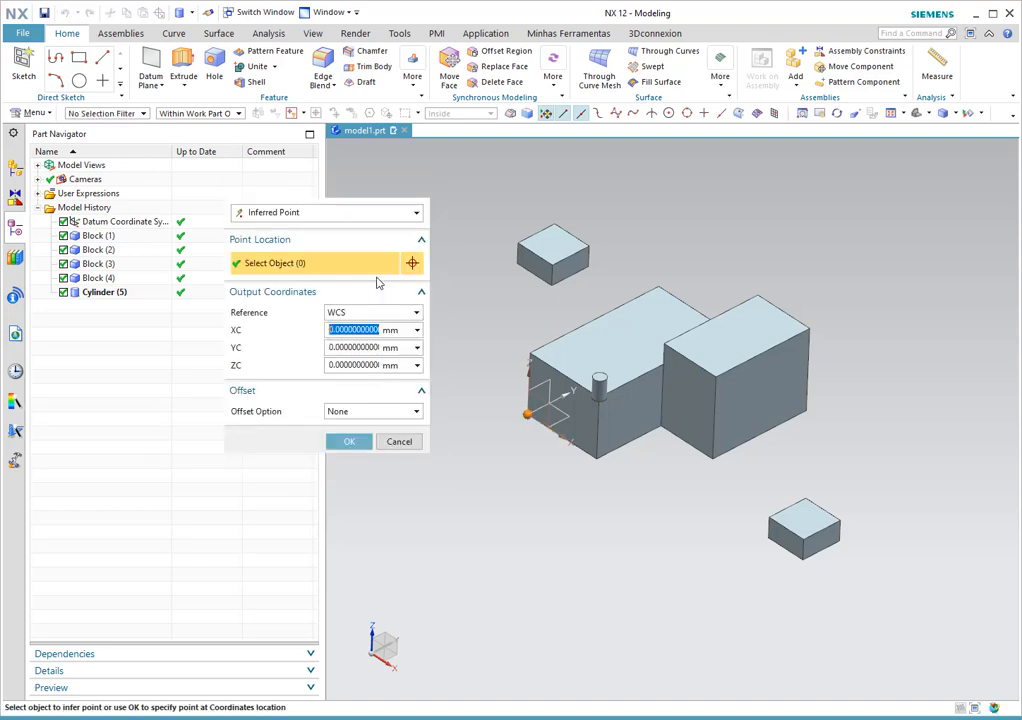
{"action": "left_click", "coordinate": [325, 216]}
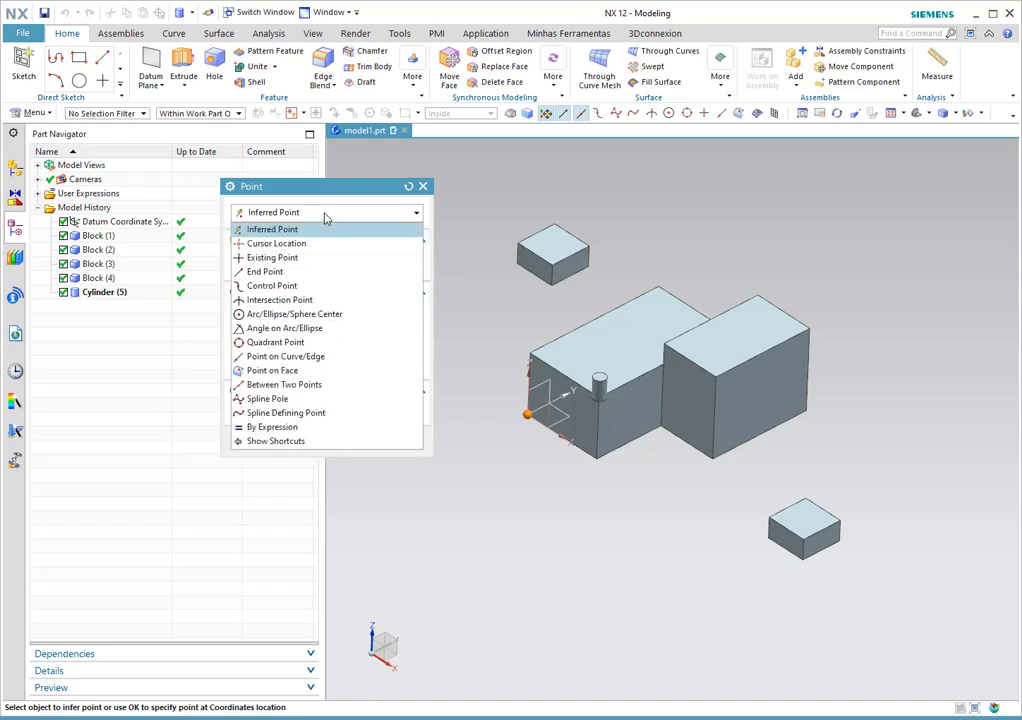
{"action": "left_click", "coordinate": [282, 372]}
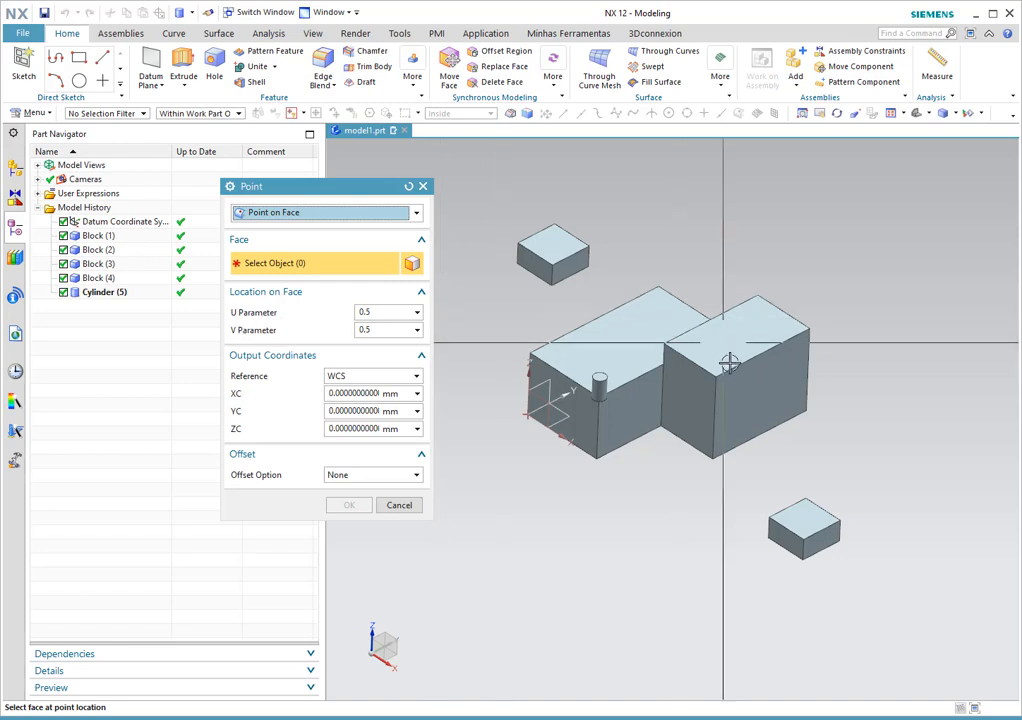
{"action": "left_click", "coordinate": [767, 385]}
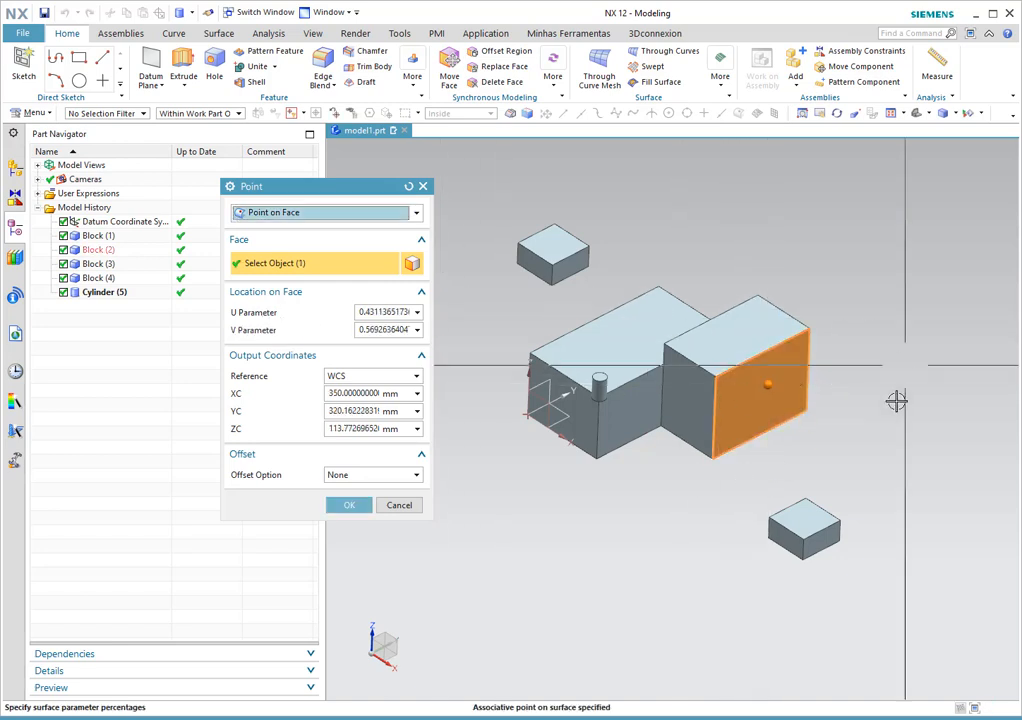
{"action": "left_click", "coordinate": [744, 410]}
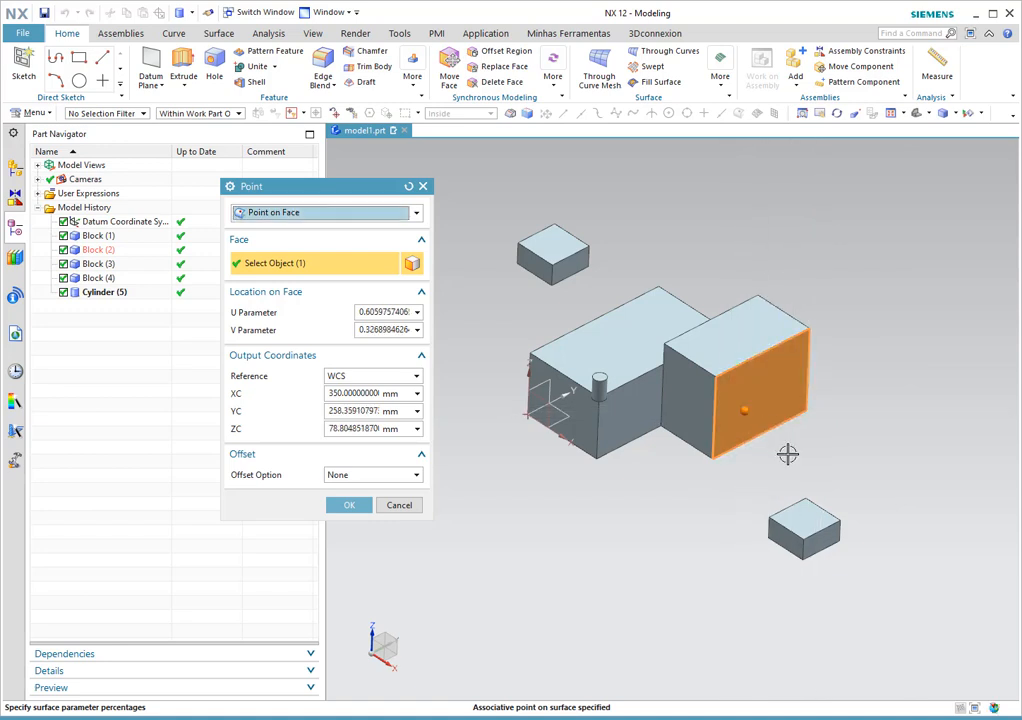
{"action": "left_click", "coordinate": [789, 402]}
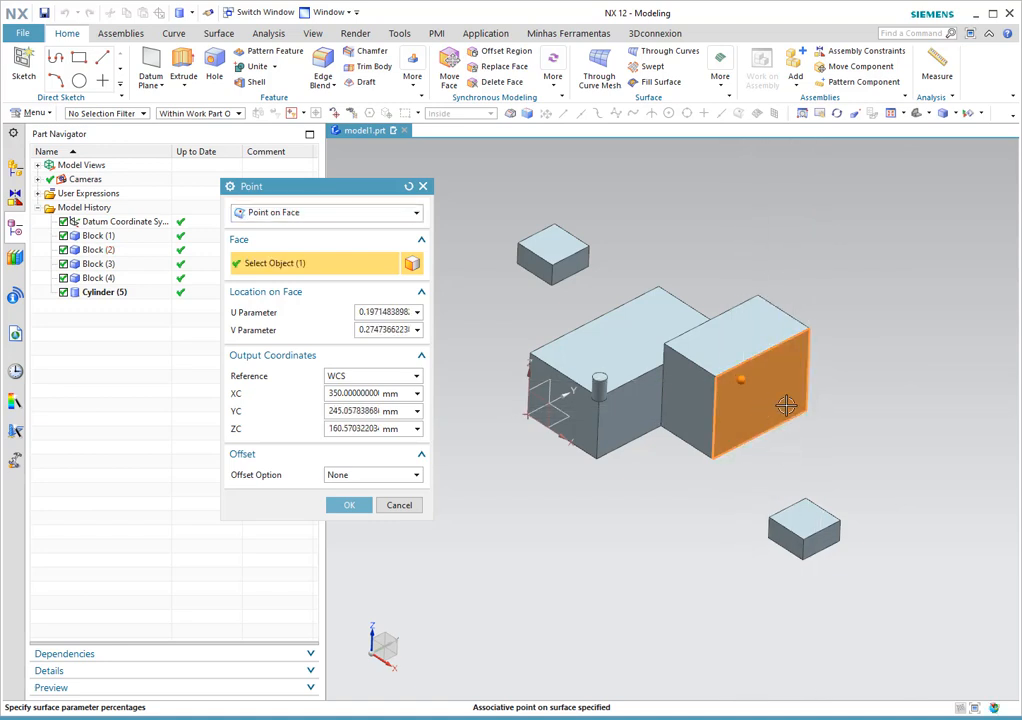
{"action": "left_click", "coordinate": [795, 362]}
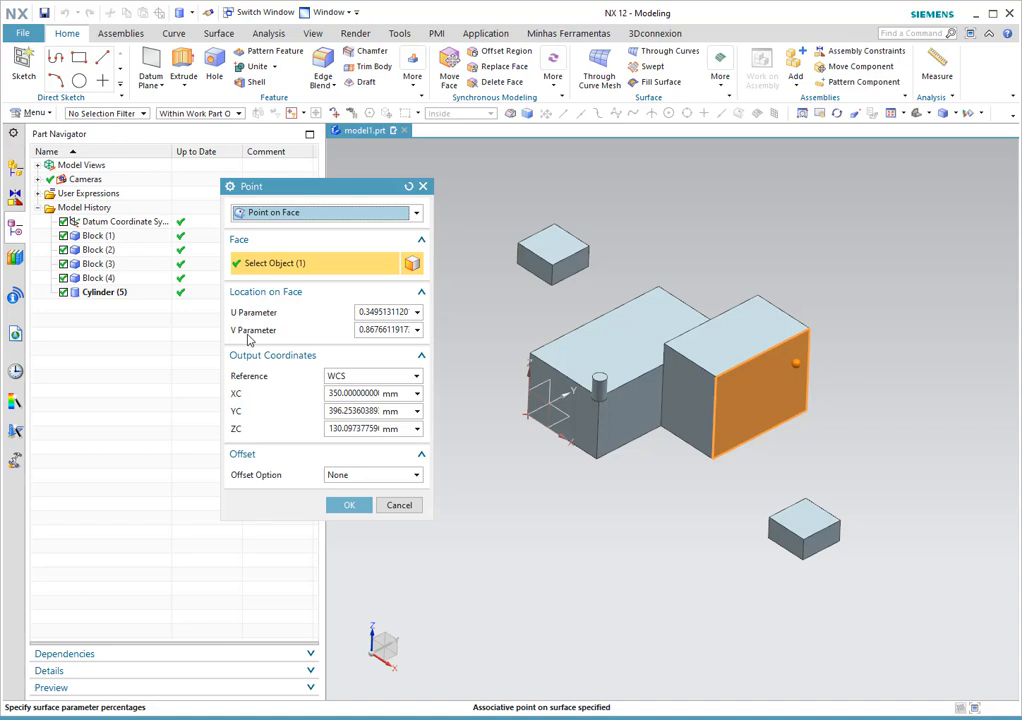
Center the base point on the face by setting the U and V parameters to 0.5, and accept the point.
{"action": "left_click", "coordinate": [368, 312]}
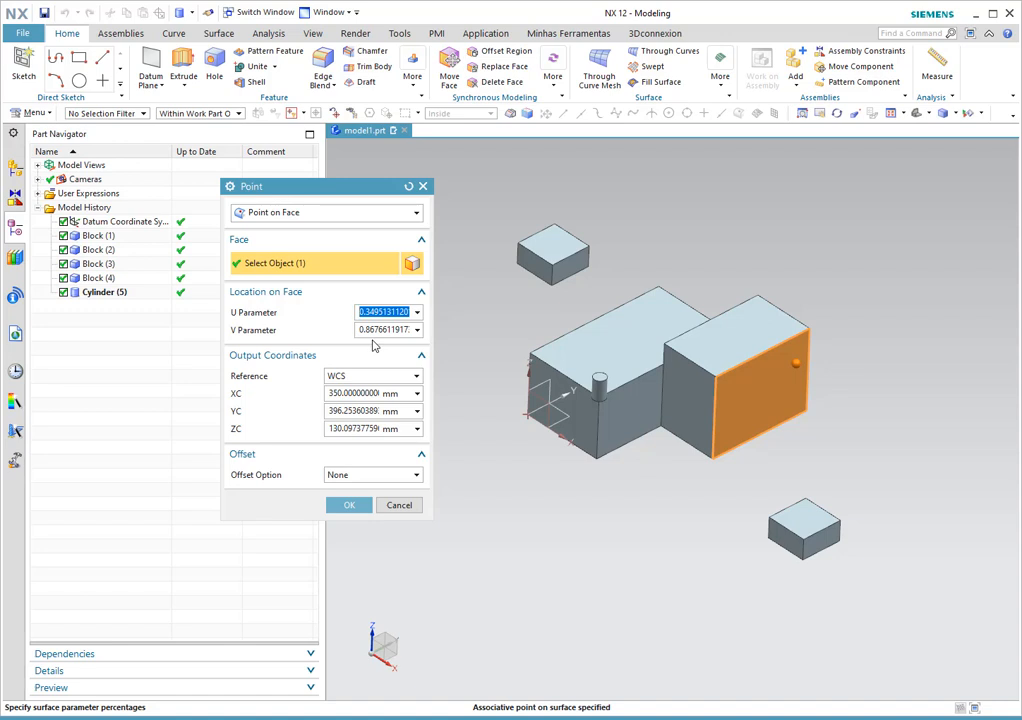
{"action": "key", "text": "BackSpace"}
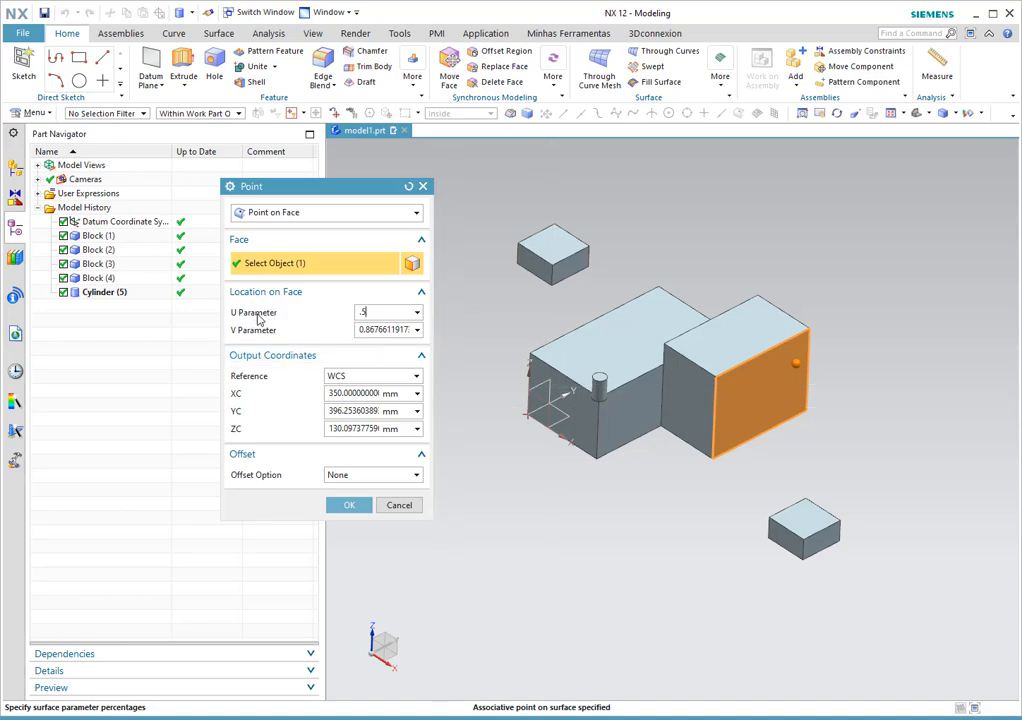
{"action": "key", "text": "Tab"}
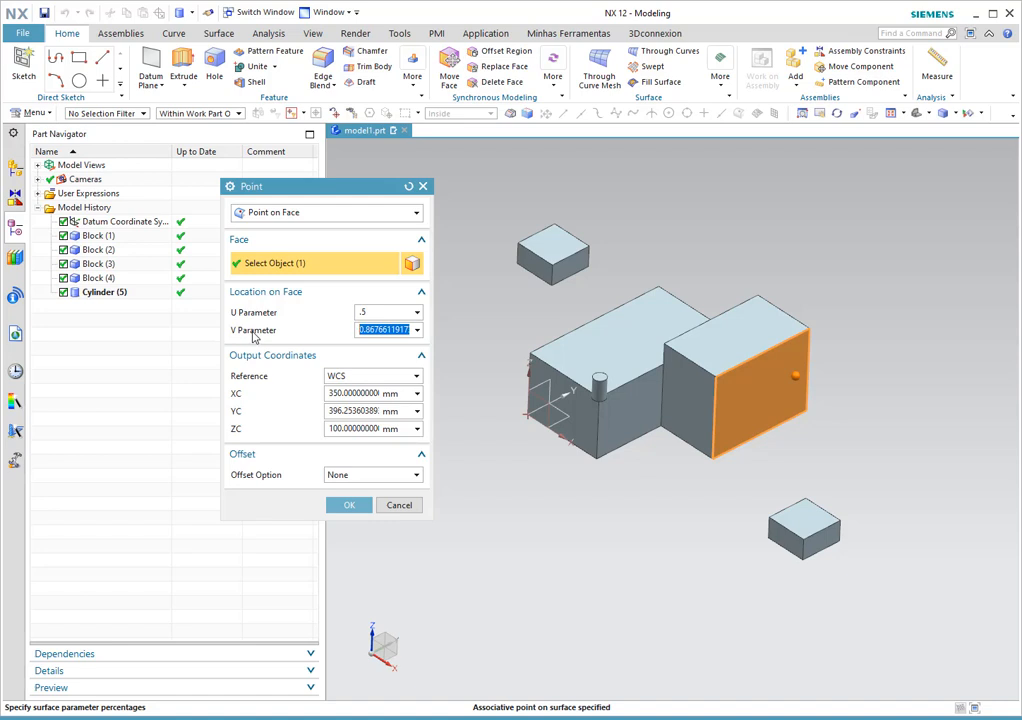
{"action": "type", "text": ".5"}
{"action": "key", "text": "Tab"}
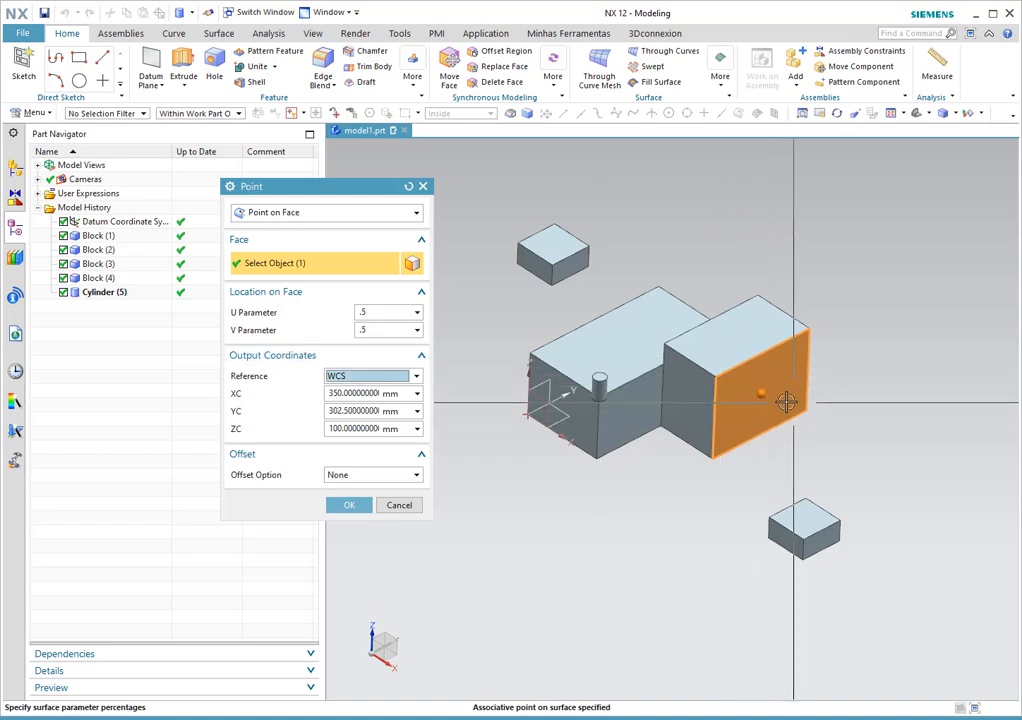
{"action": "scroll", "coordinate": [785, 402], "scroll_direction": "up", "scroll_amount": 3}
{"action": "middle_click_drag", "start_coordinate": [782, 392], "coordinate": [756, 373]}
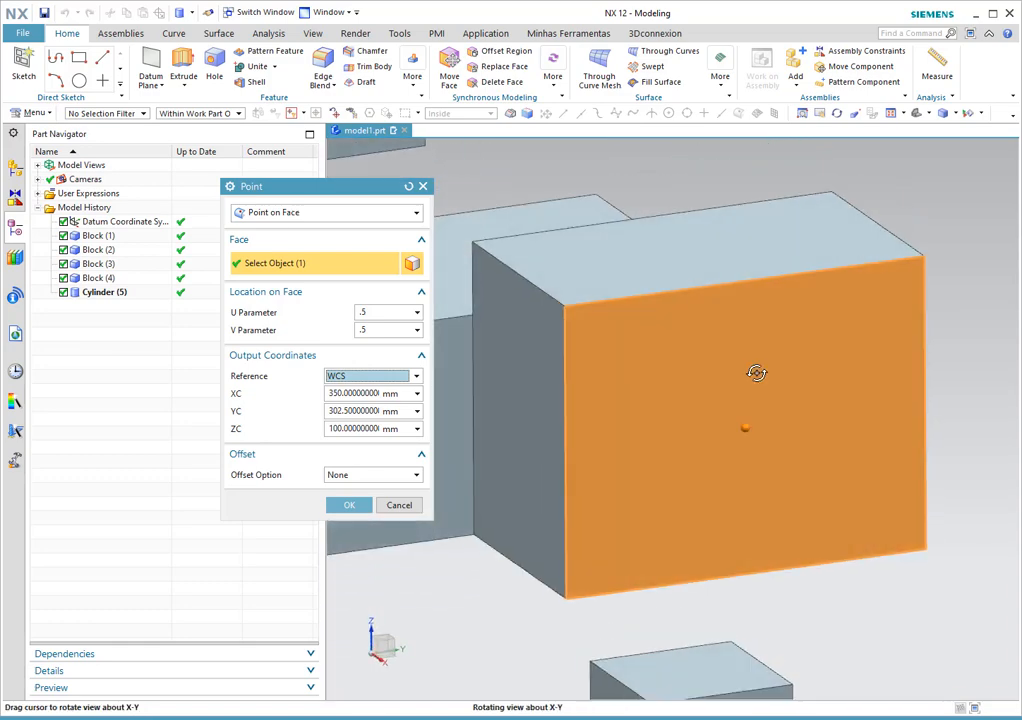
{"action": "scroll", "coordinate": [720, 355], "scroll_direction": "down", "scroll_amount": 4}
{"action": "middle_click_drag", "start_coordinate": [696, 342], "coordinate": [513, 456]}
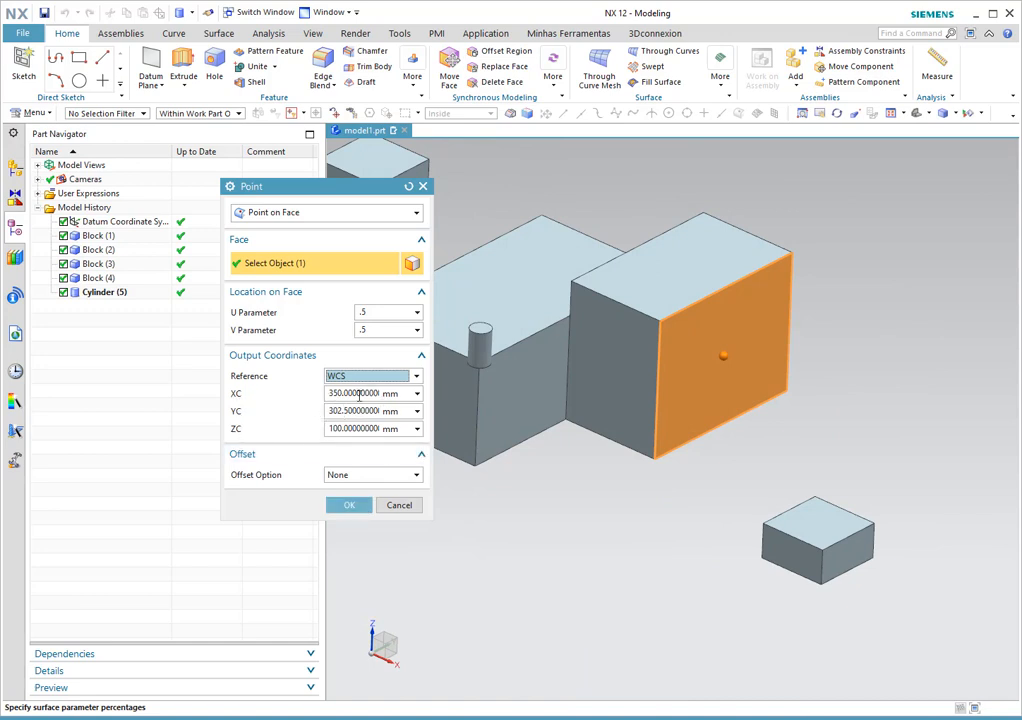
{"action": "left_click", "coordinate": [350, 504]}
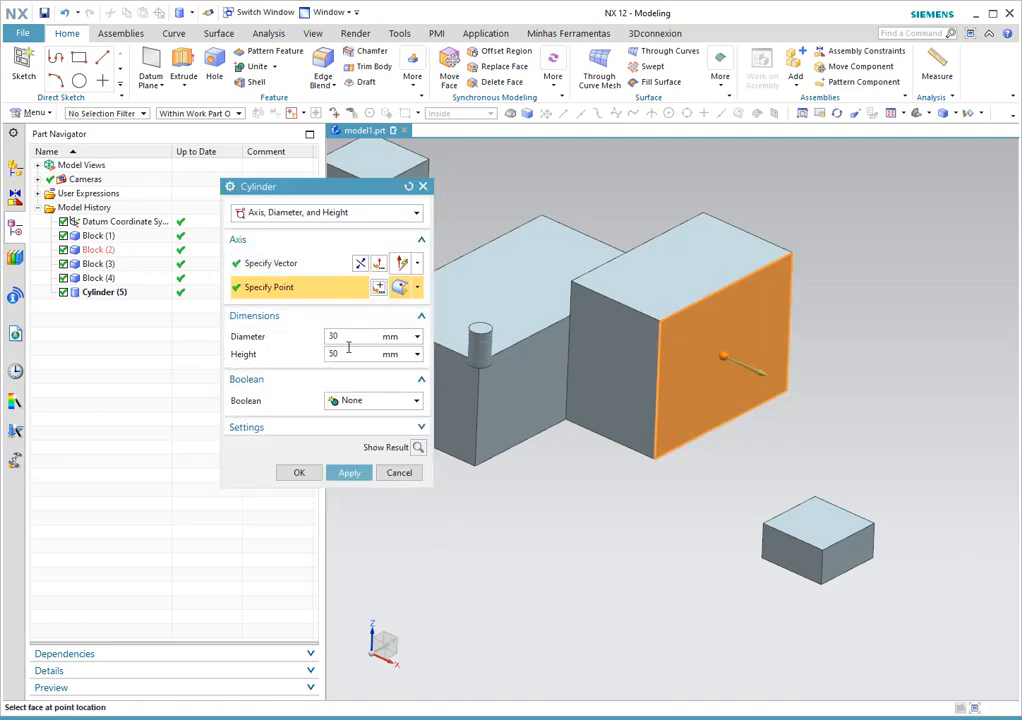
Set the cylinder's diameter to 150 mm and height to 30 mm, preview the result, and undo the preview.
{"action": "left_click", "coordinate": [307, 340]}
{"action": "left_click", "coordinate": [419, 448]}
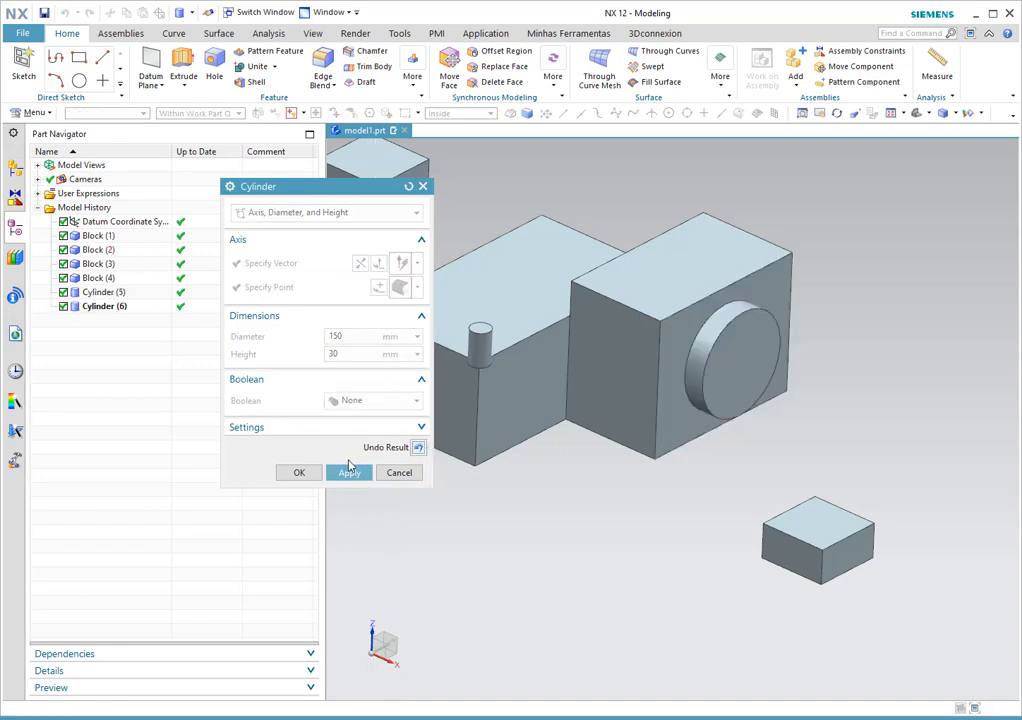
{"action": "left_click", "coordinate": [418, 447]}
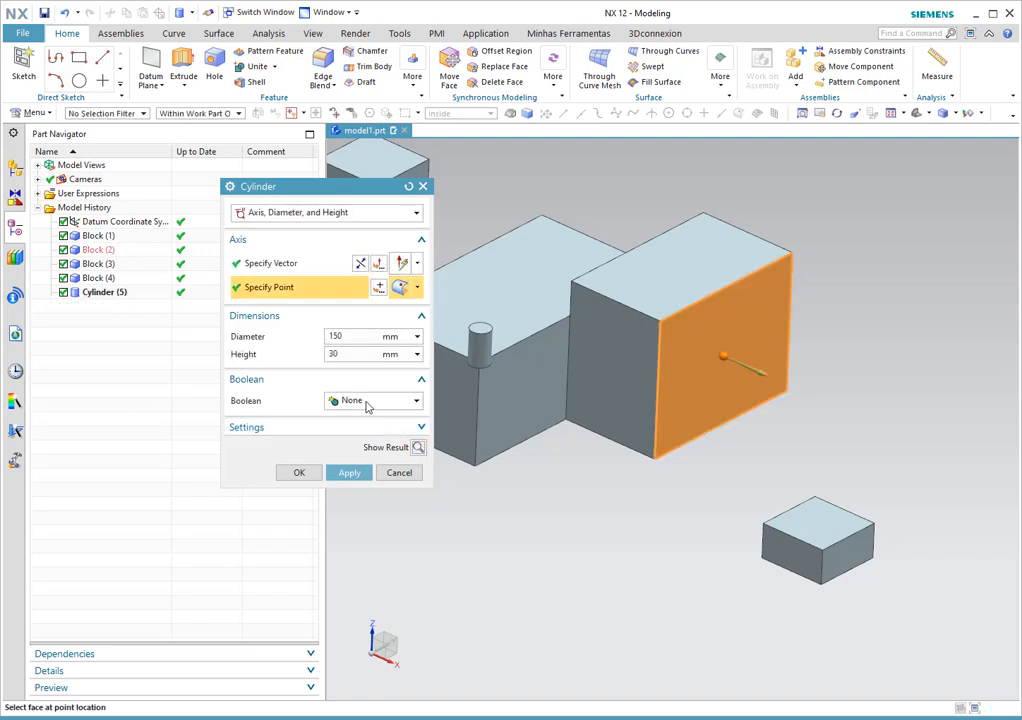
Set the Boolean to Unite with the joined two-block body and create the cylinder.
{"action": "left_click", "coordinate": [367, 402]}
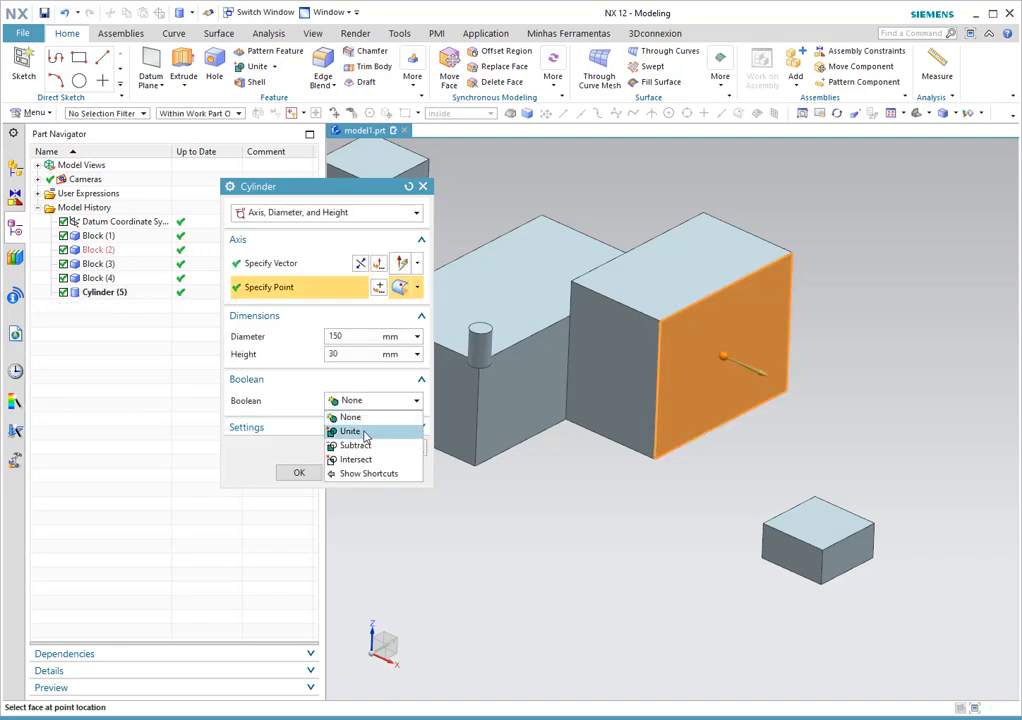
{"action": "left_click", "coordinate": [350, 431]}
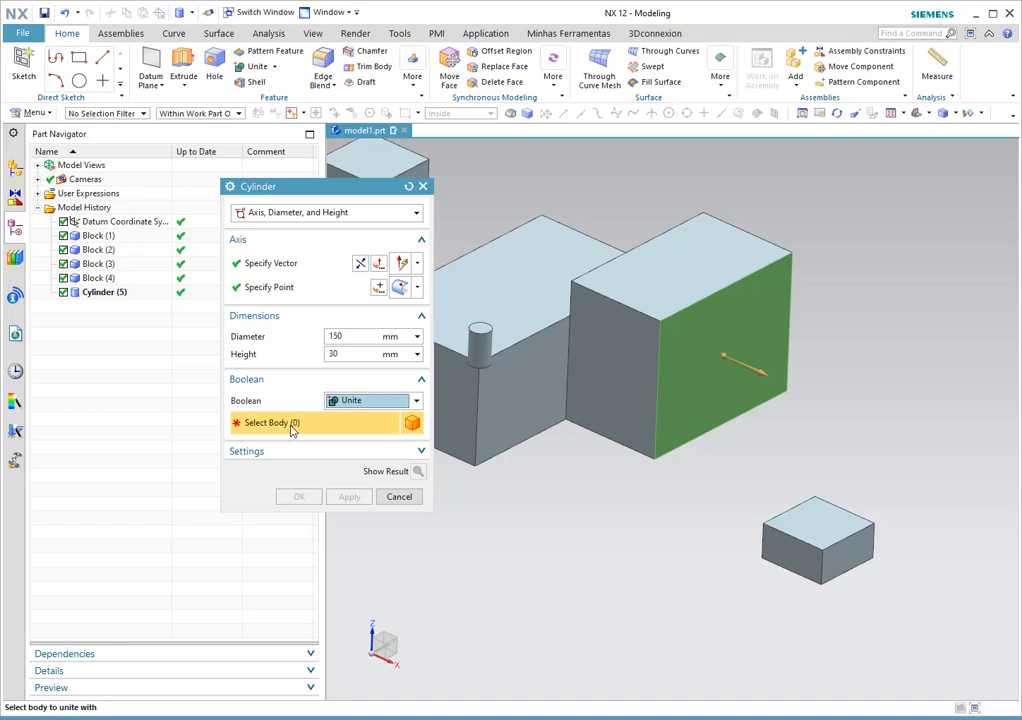
{"action": "scroll", "coordinate": [690, 418], "scroll_direction": "up", "scroll_amount": 3}
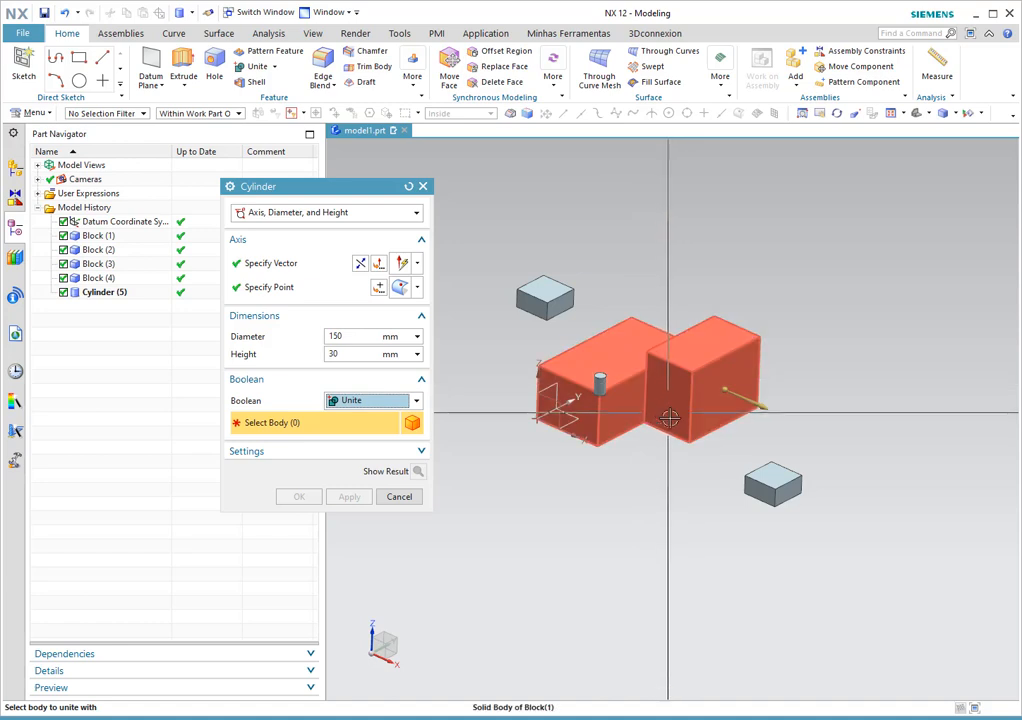
{"action": "left_click", "coordinate": [723, 330]}
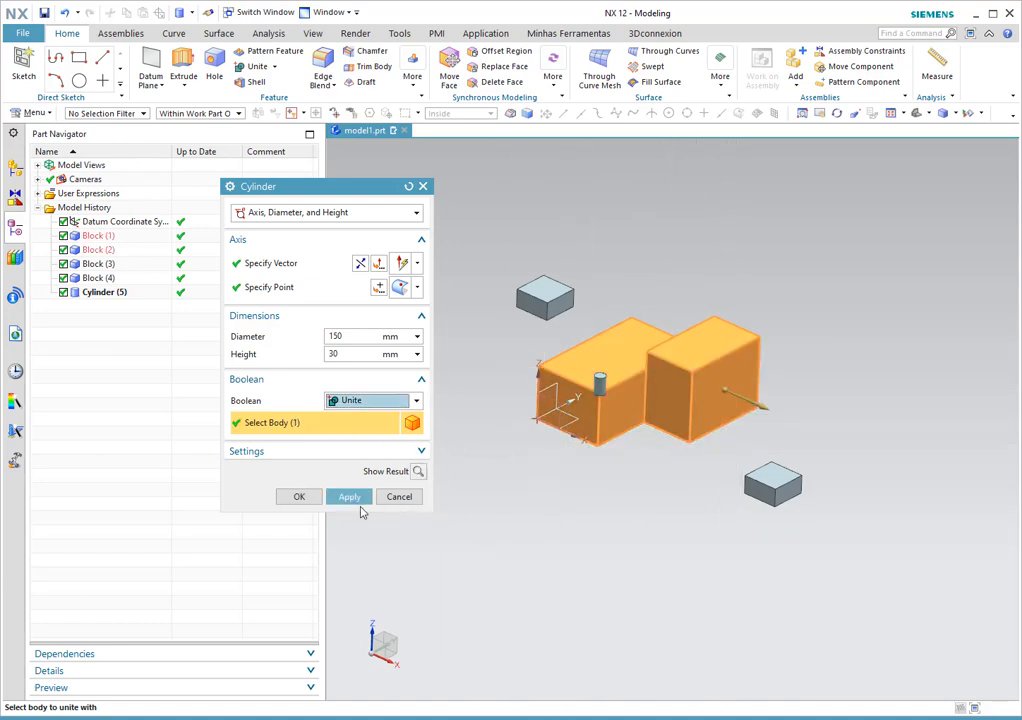
{"action": "left_click", "coordinate": [349, 497]}
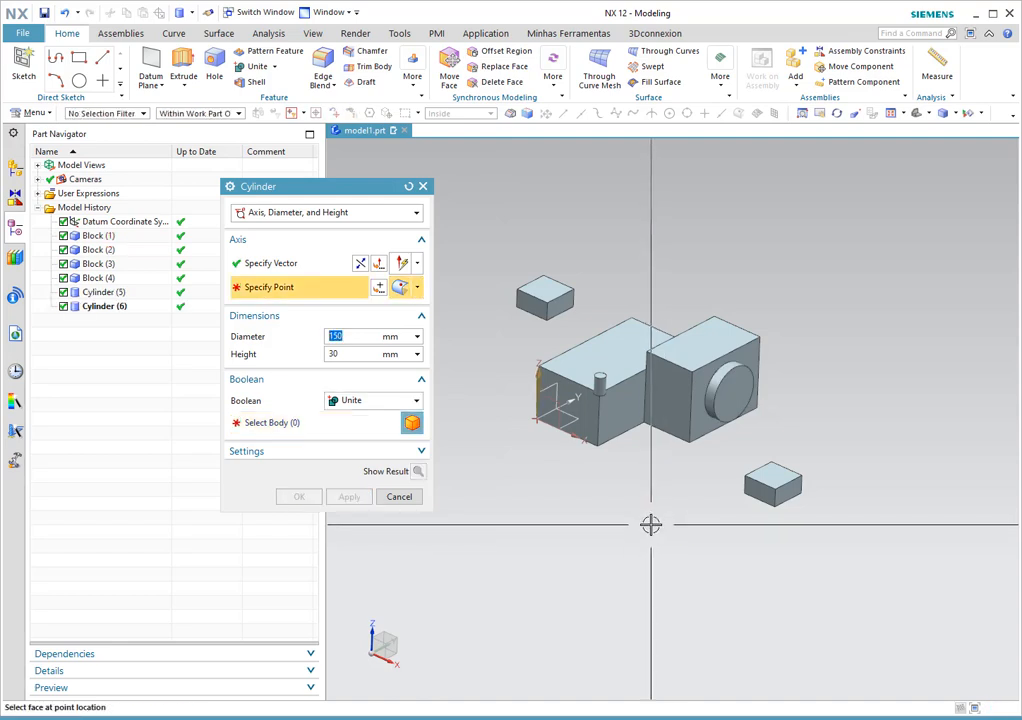
Switch the next cylinder's point method to Inferred Point and set its axis along X.
{"action": "scroll", "coordinate": [740, 388], "scroll_direction": "up", "scroll_amount": 3}
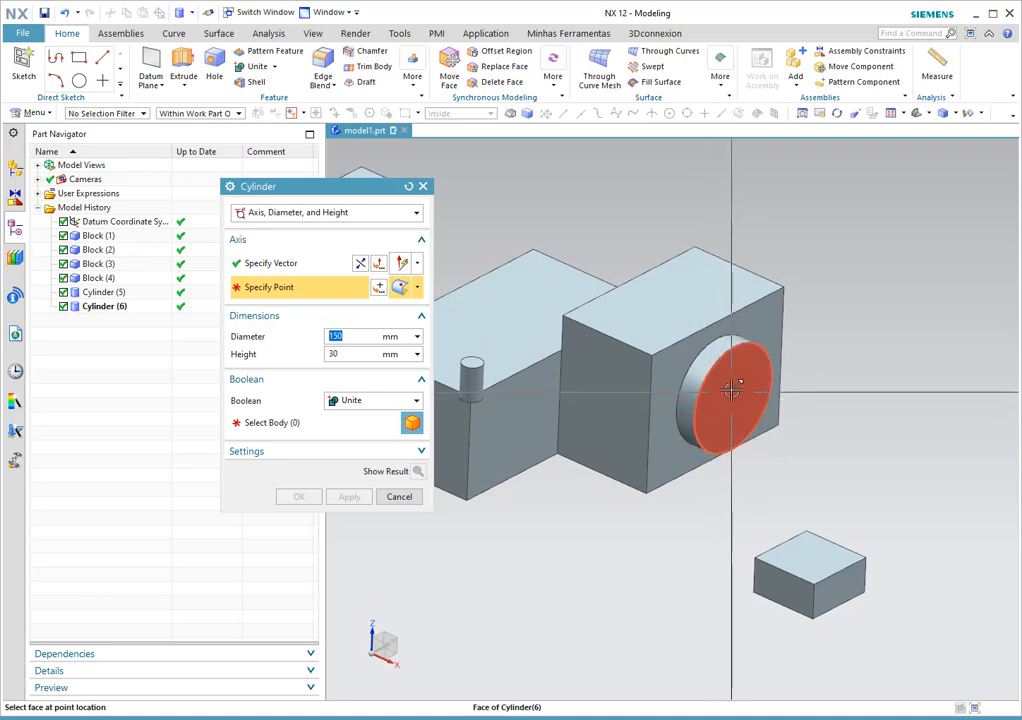
{"action": "scroll", "coordinate": [695, 385], "scroll_direction": "down", "scroll_amount": 3}
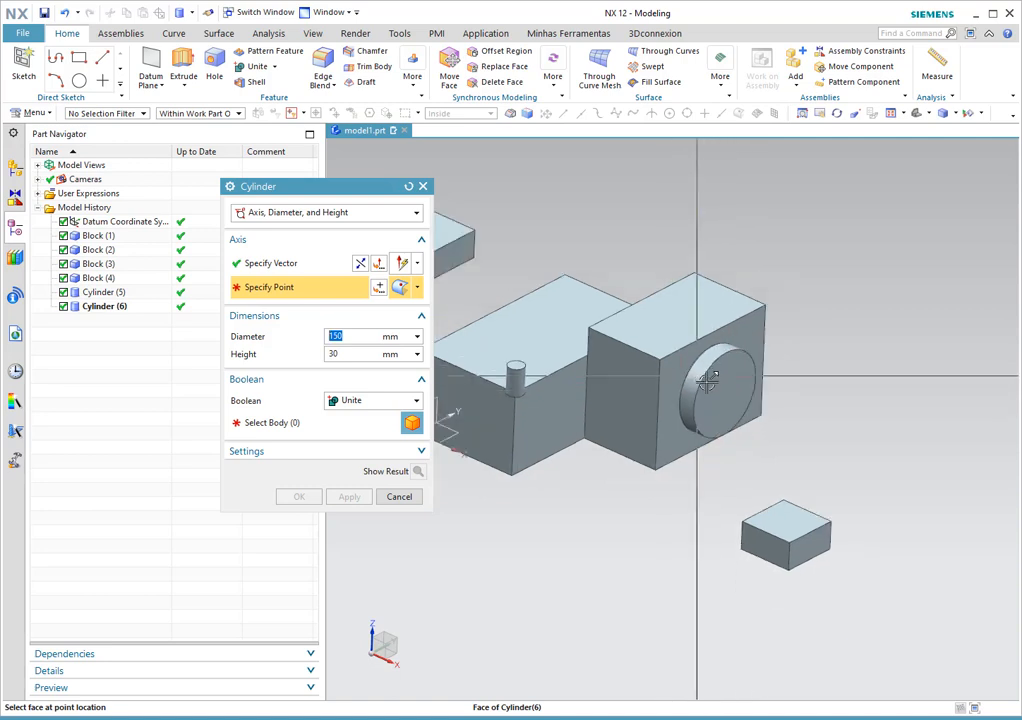
{"action": "scroll", "coordinate": [700, 390], "scroll_direction": "up", "scroll_amount": 3}
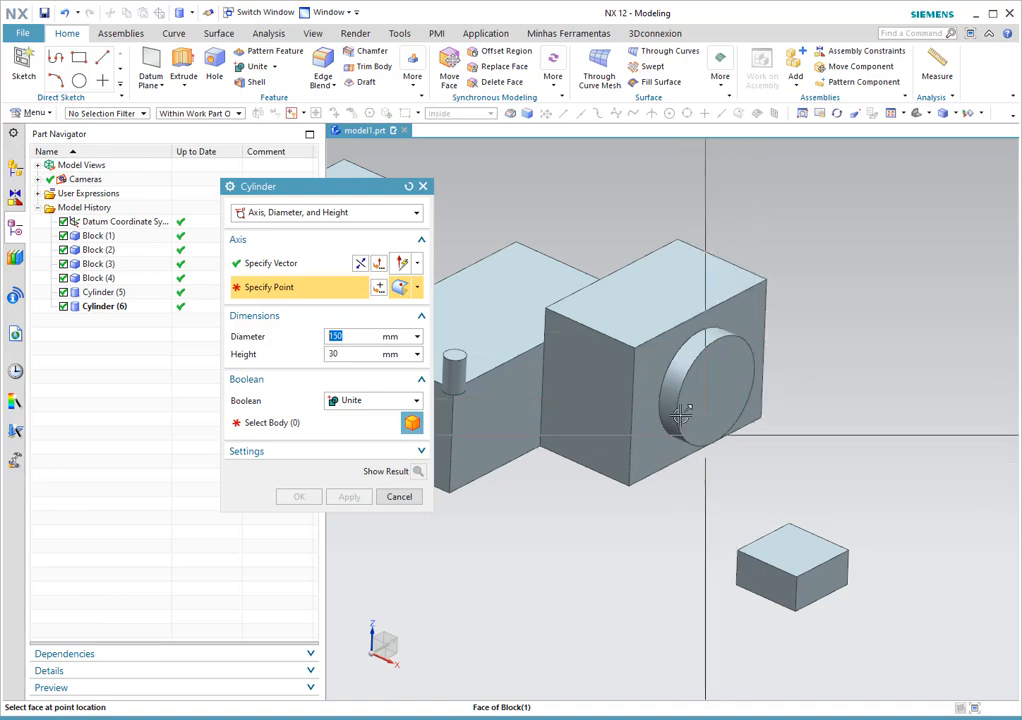
{"action": "left_click", "coordinate": [416, 287]}
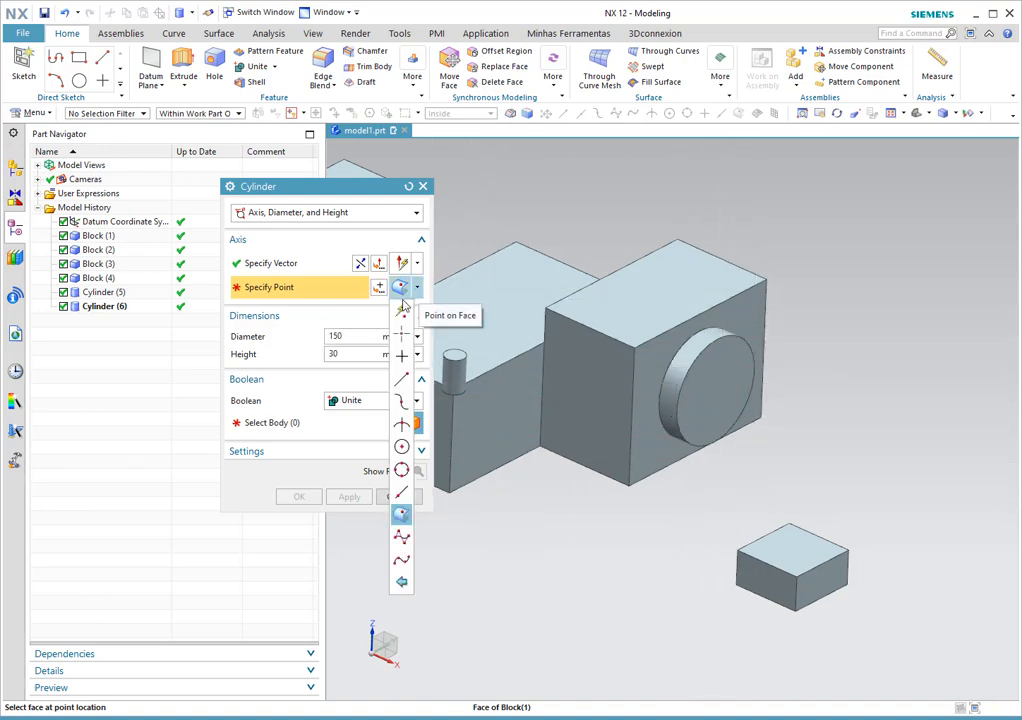
{"action": "left_click", "coordinate": [400, 313]}
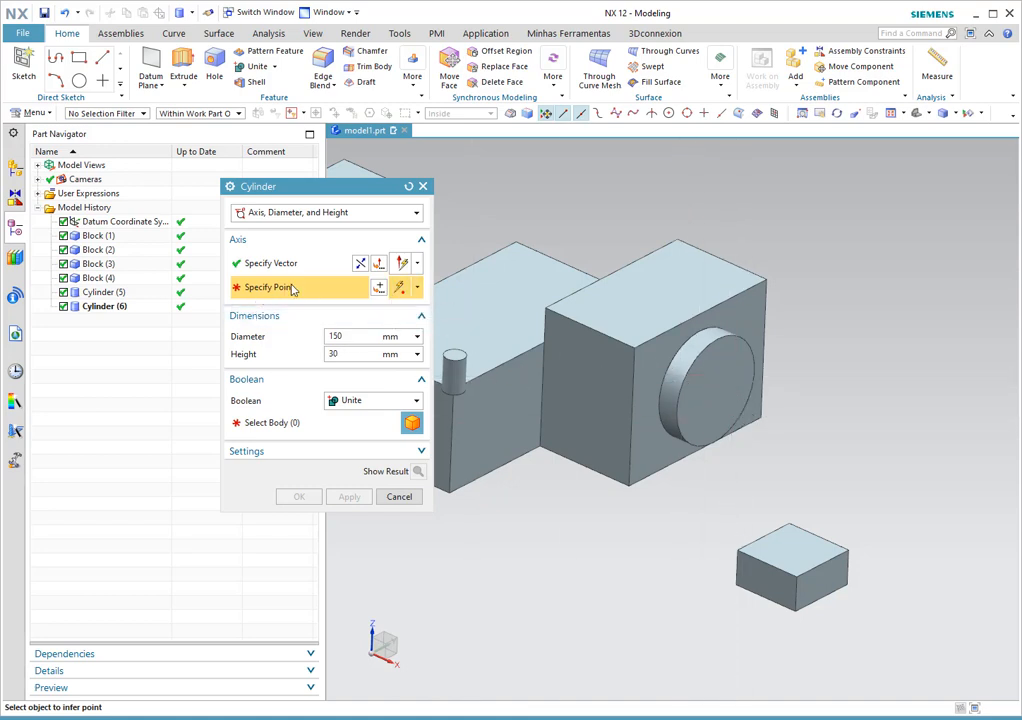
{"action": "left_click", "coordinate": [262, 265]}
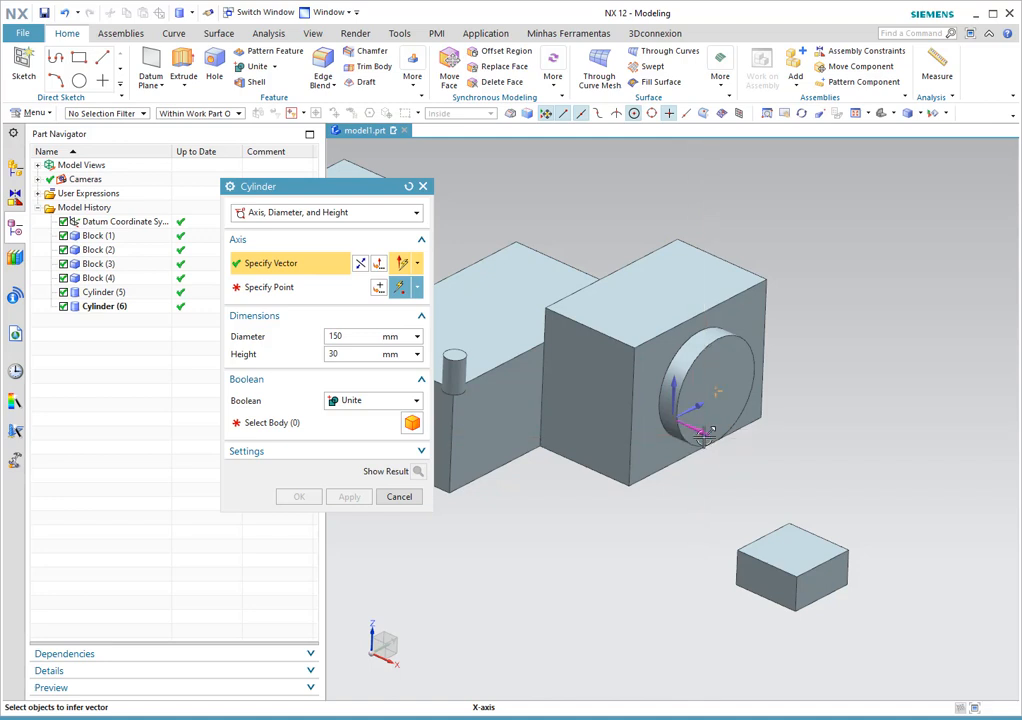
{"action": "left_click", "coordinate": [705, 432]}
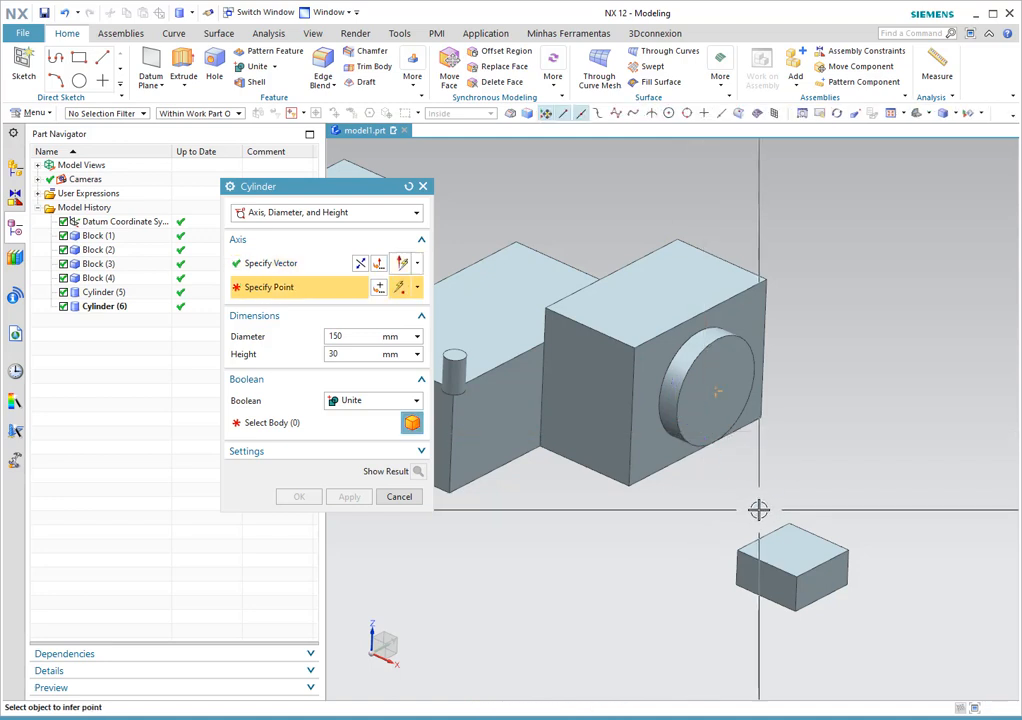
{"action": "scroll", "coordinate": [820, 470], "scroll_direction": "down", "scroll_amount": 5}
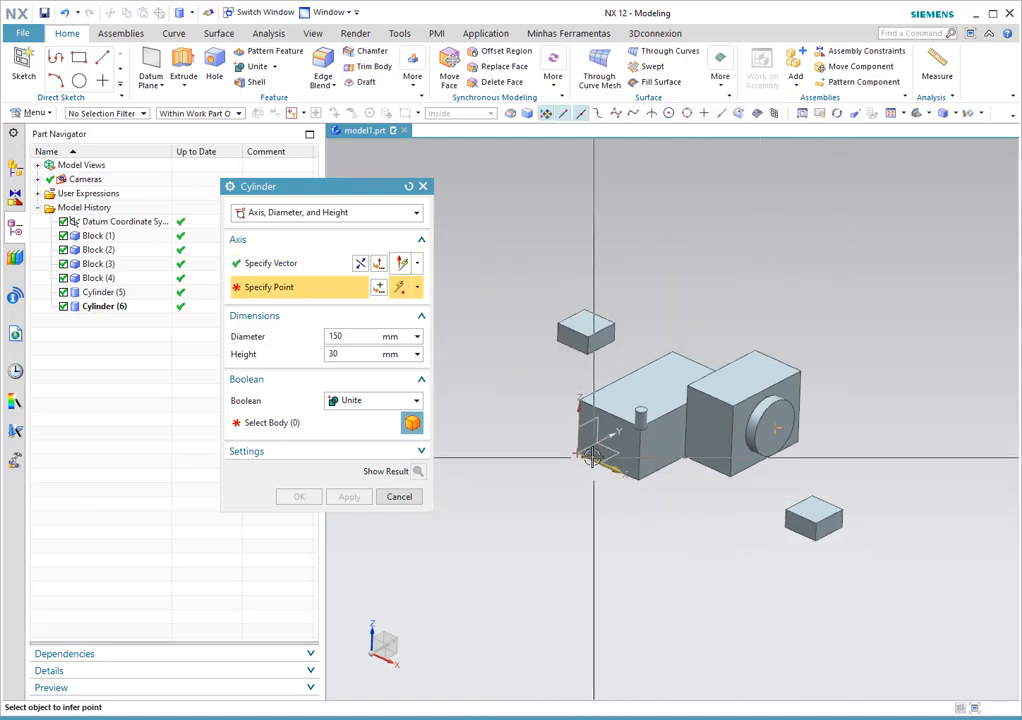
Reverse the cylinder's axis, base it at the arc center of the round boss's outer edge, and set diameter 100 mm and height 40 mm.
{"action": "scroll", "coordinate": [575, 450], "scroll_direction": "up", "scroll_amount": 3}
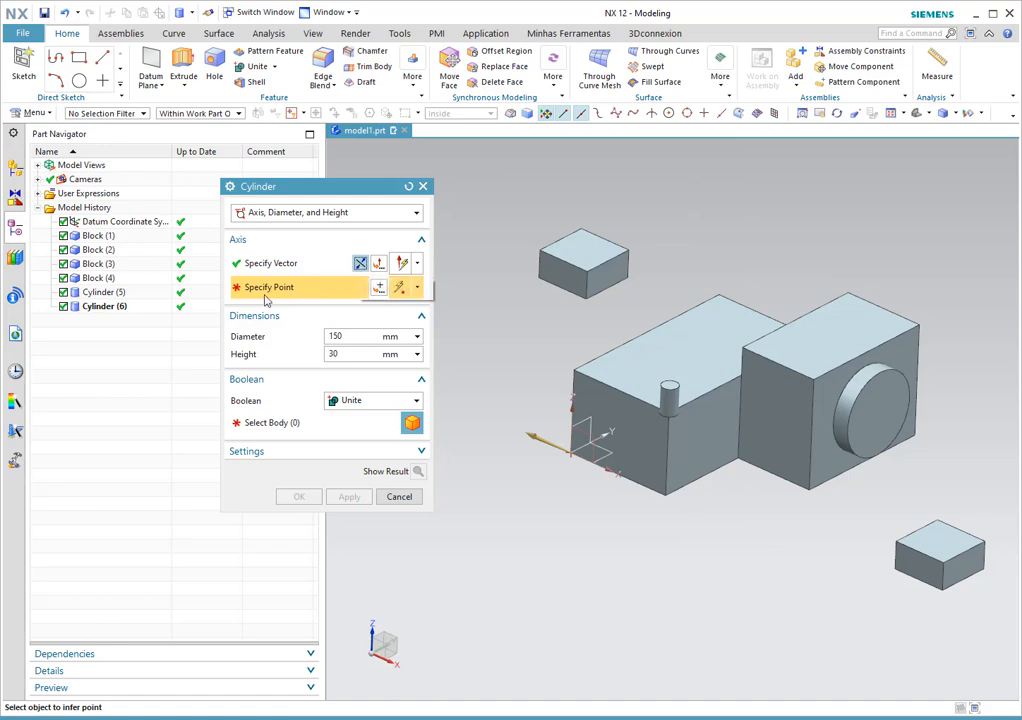
{"action": "left_click", "coordinate": [670, 114]}
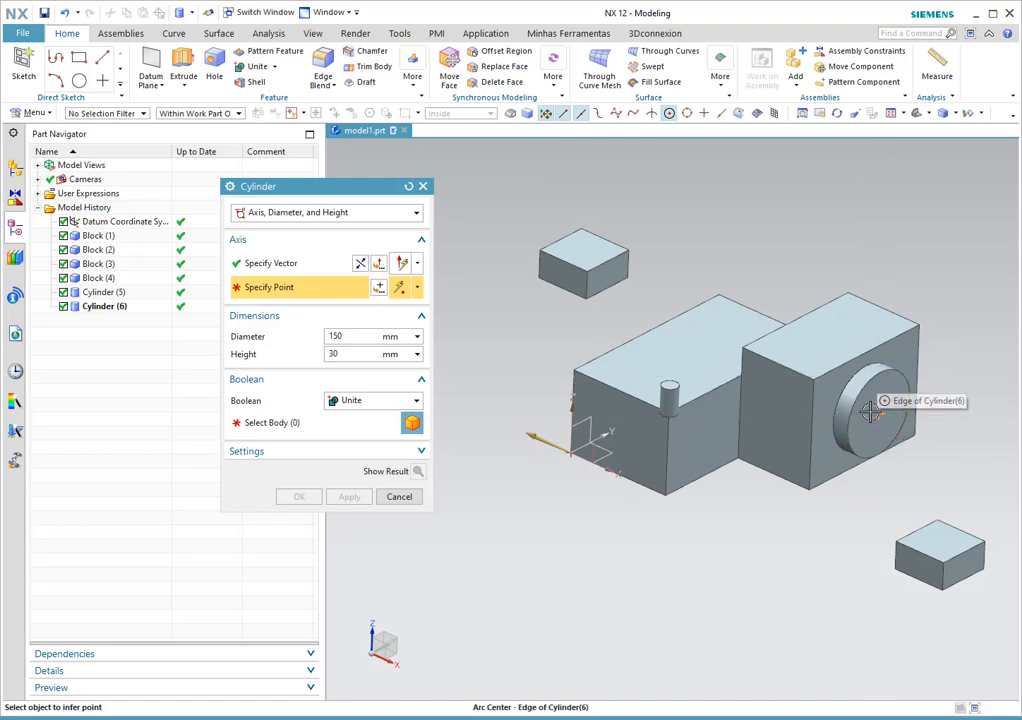
{"action": "scroll", "coordinate": [889, 375], "scroll_direction": "up", "scroll_amount": 3}
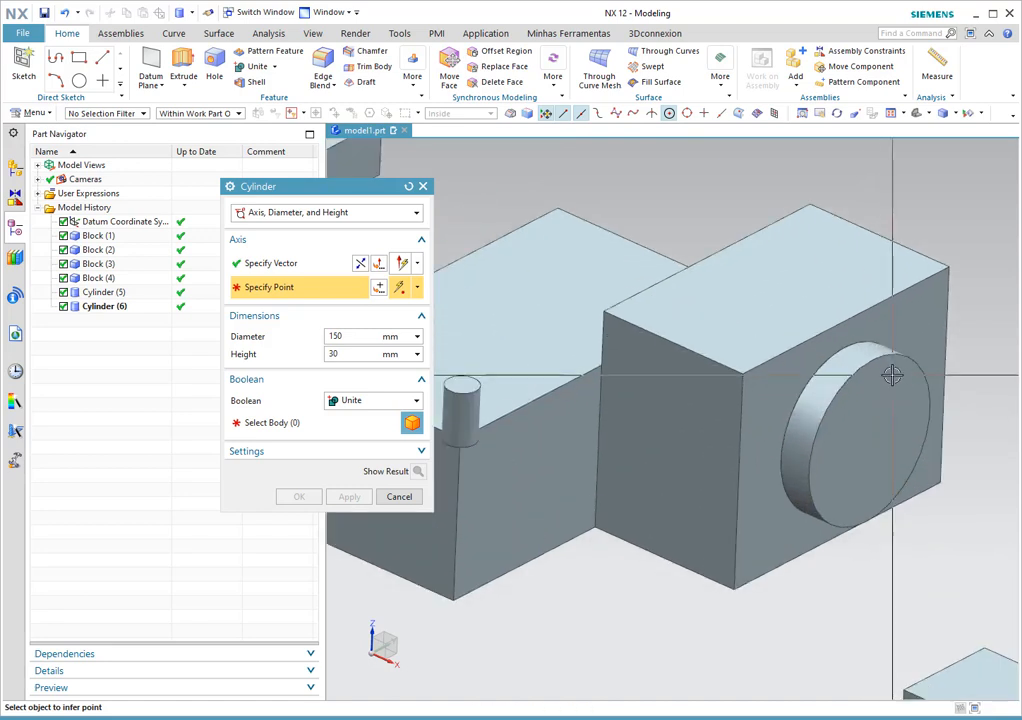
{"action": "left_click", "coordinate": [872, 441]}
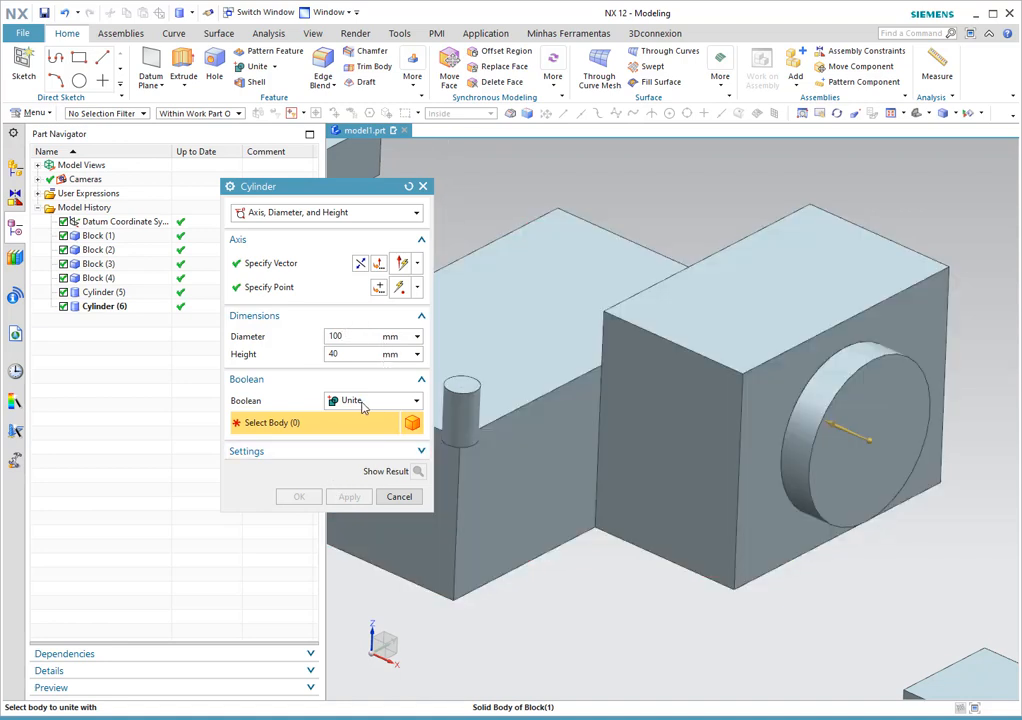
Preview the cylinder with its Boolean set to None, and undo the preview.
{"action": "left_click", "coordinate": [363, 402]}
{"action": "left_click", "coordinate": [362, 418]}
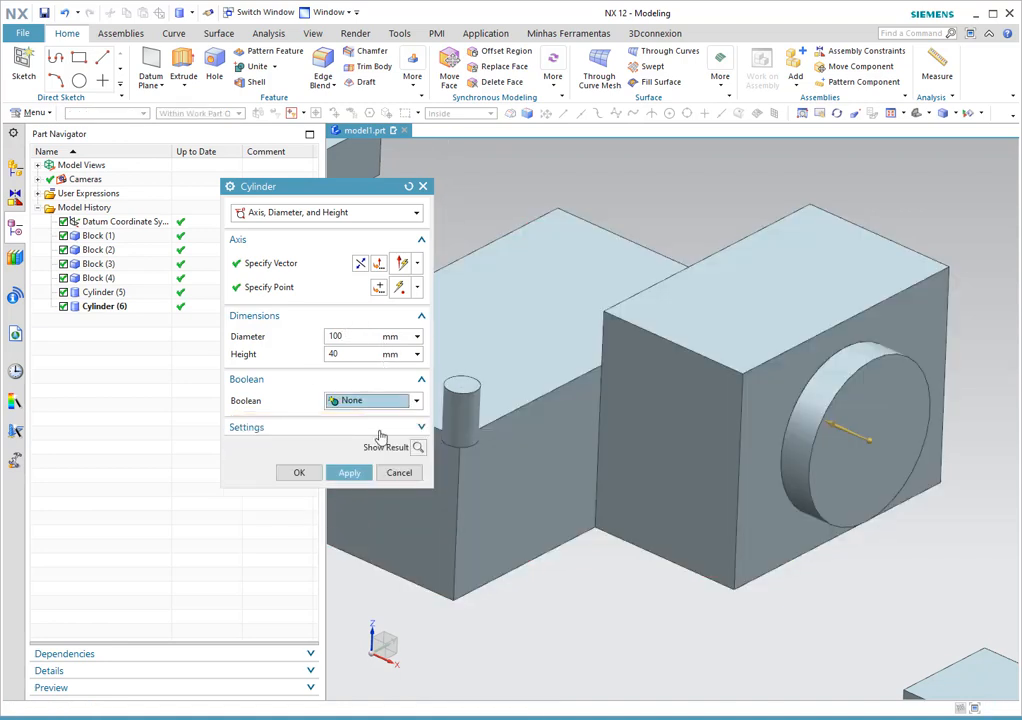
{"action": "left_click", "coordinate": [417, 449]}
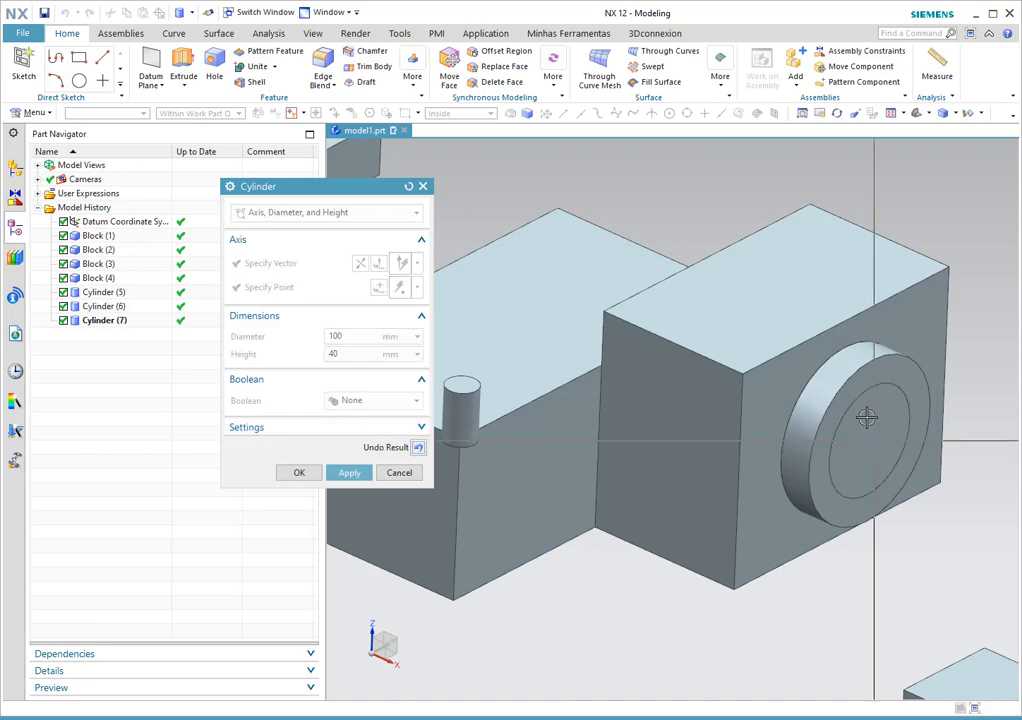
{"action": "left_click", "coordinate": [417, 449]}
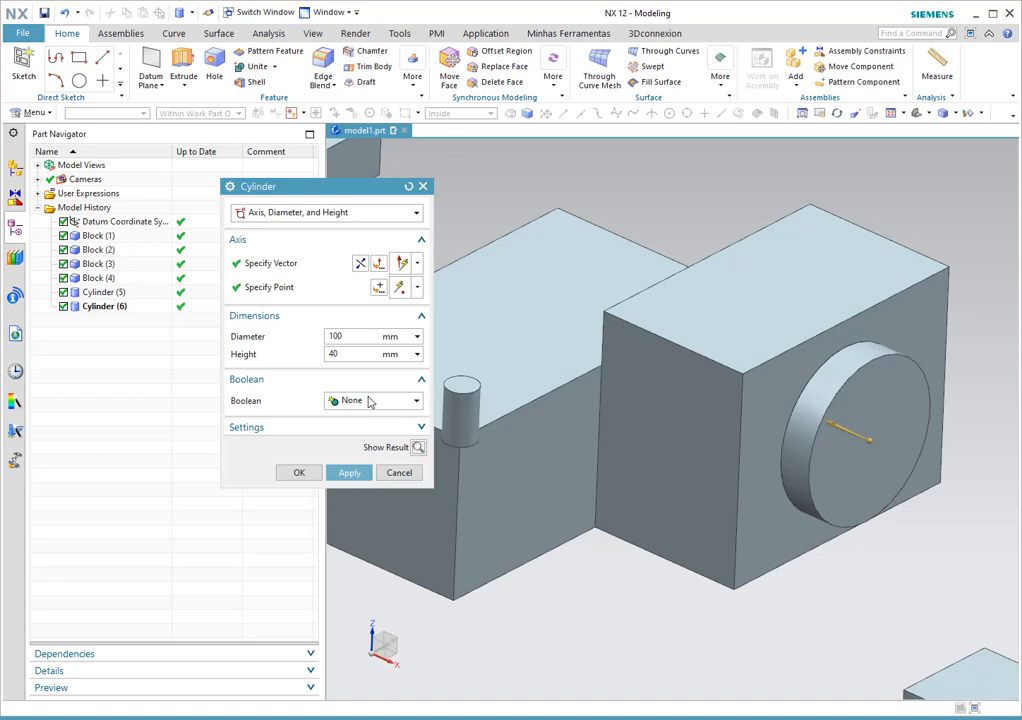
Set the Boolean to Subtract from the joined two-block body, preview the cut, and create the cylinder.
{"action": "left_click", "coordinate": [370, 401]}
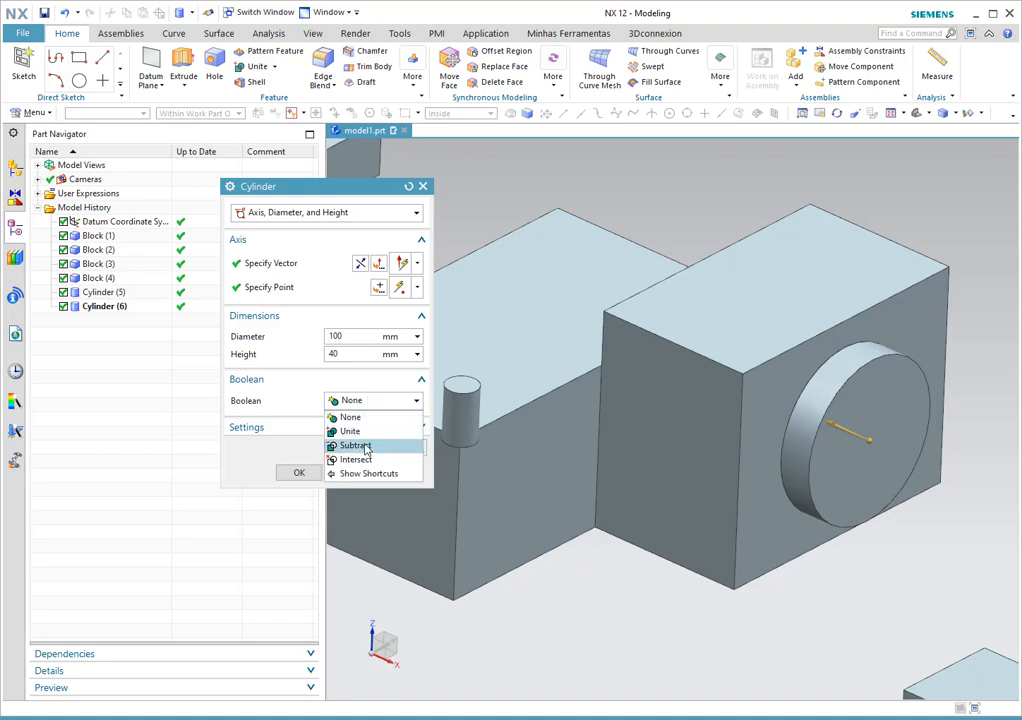
{"action": "left_click", "coordinate": [358, 445]}
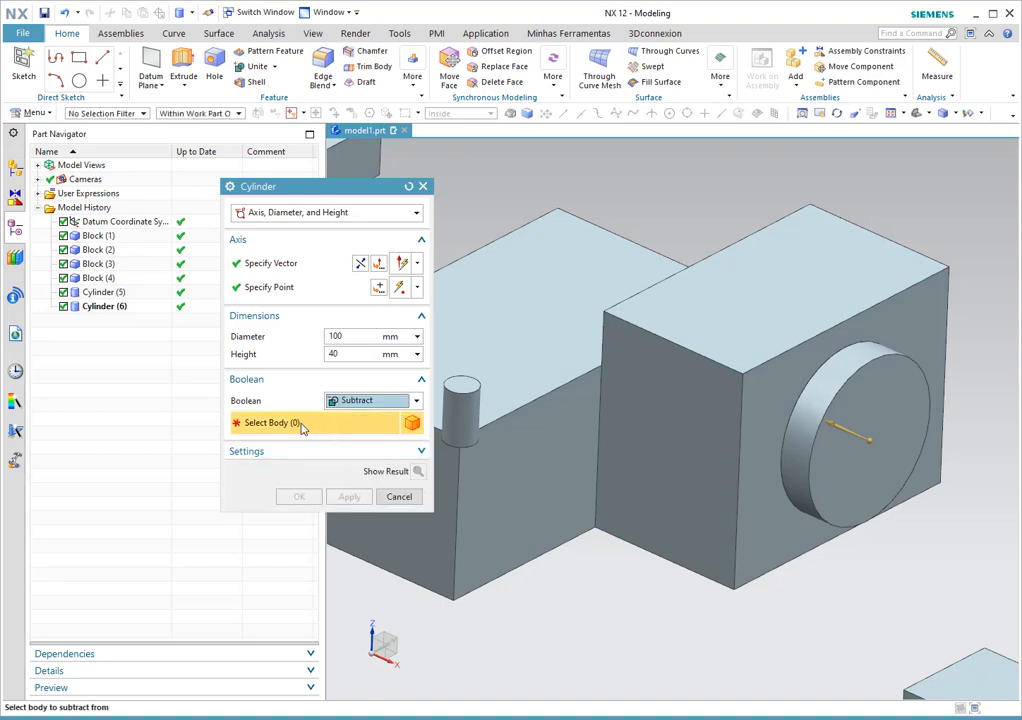
{"action": "left_click", "coordinate": [682, 394]}
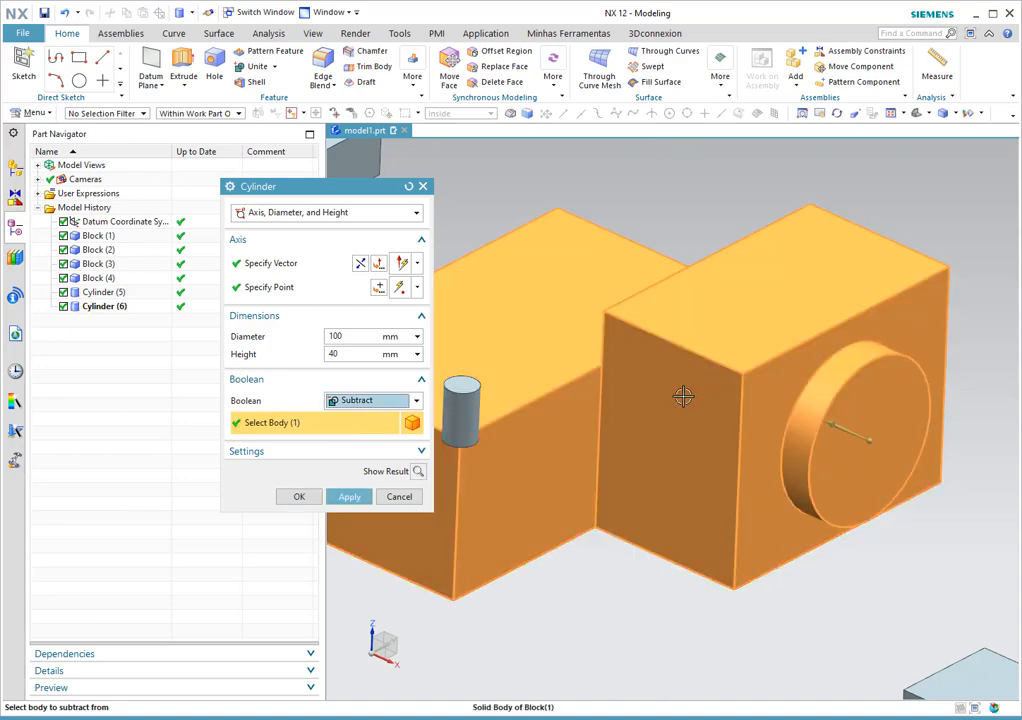
{"action": "left_click", "coordinate": [418, 473]}
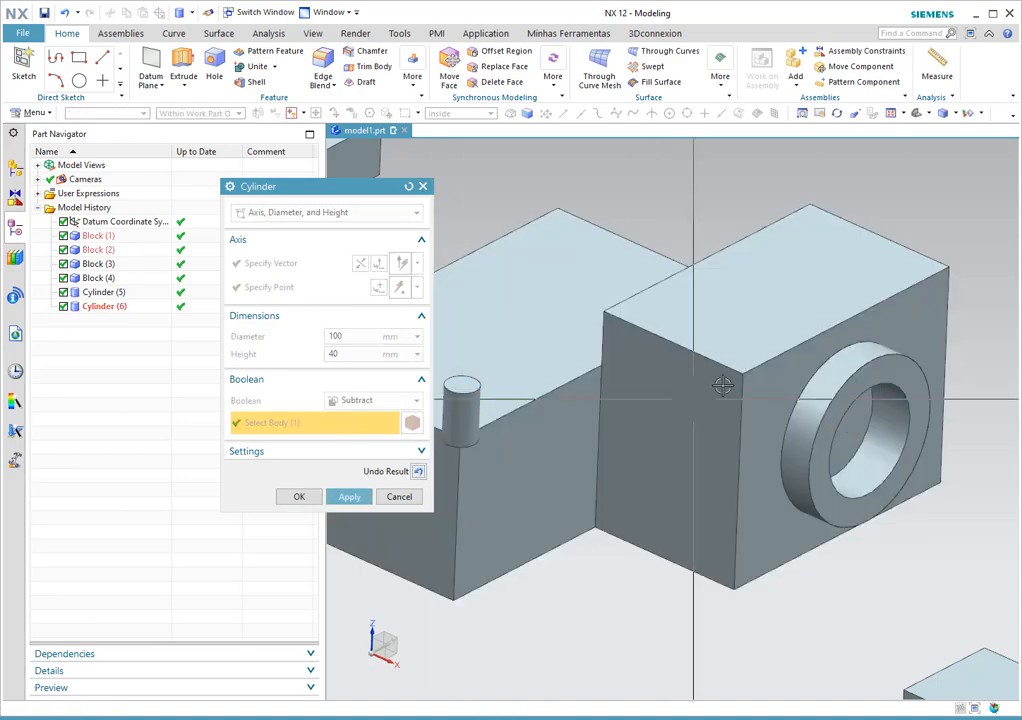
{"action": "middle_click_drag", "start_coordinate": [721, 385], "coordinate": [591, 398]}
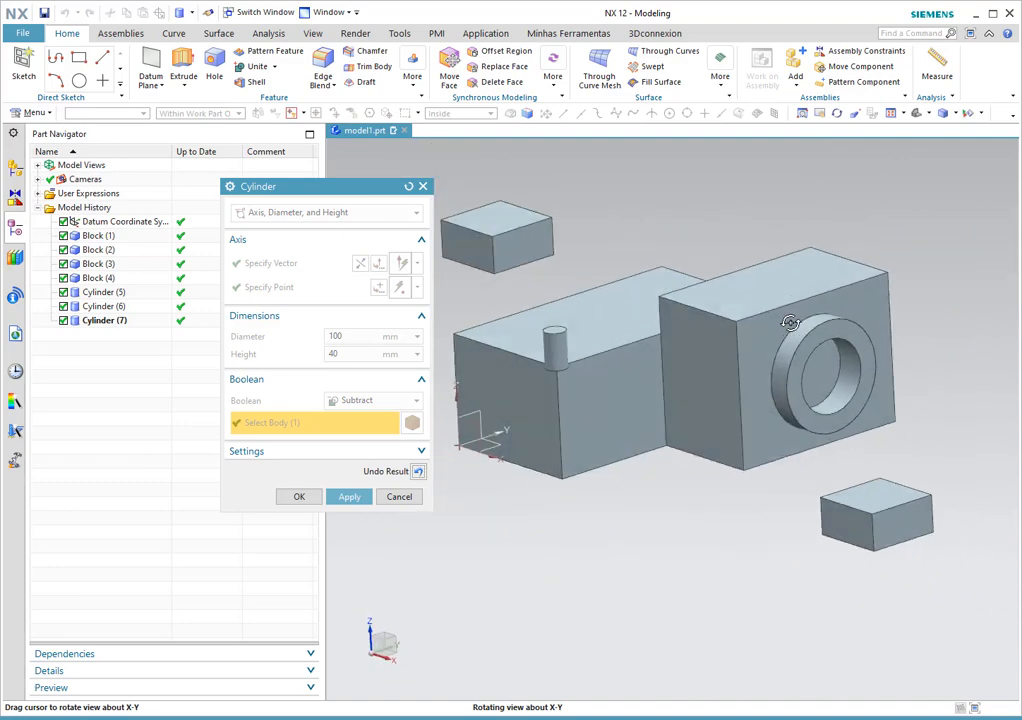
{"action": "left_click", "coordinate": [300, 498]}
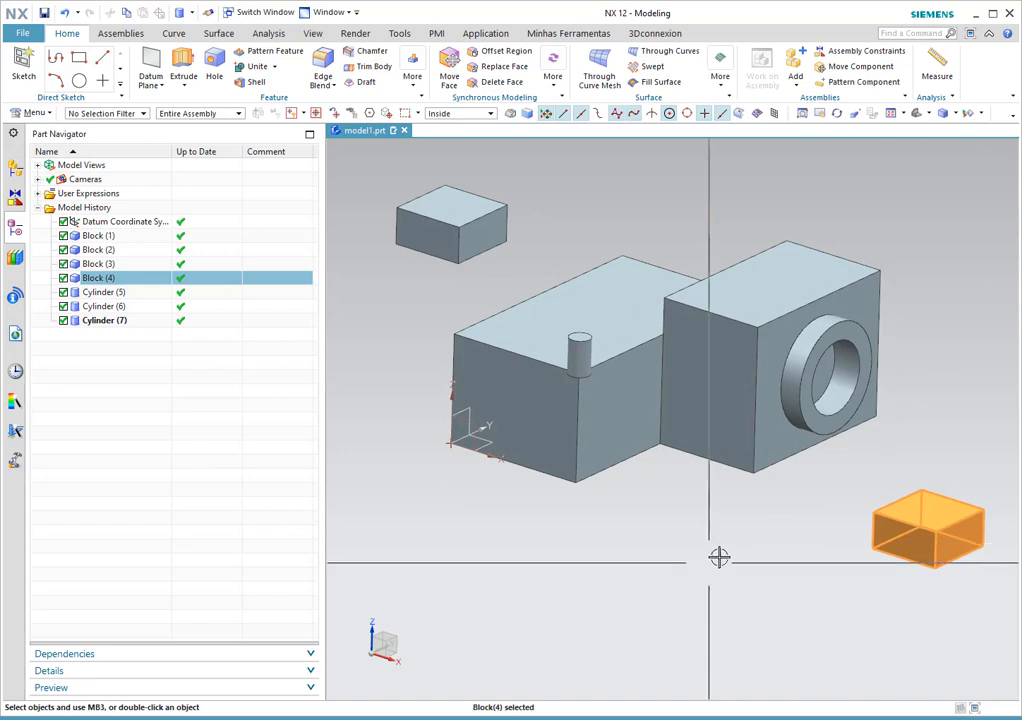
Delete the two loose small blocks beside the main body.
{"action": "scroll", "coordinate": [896, 506], "scroll_direction": "down", "scroll_amount": 2}
{"action": "mouse_move", "coordinate": [896, 506]}
{"action": "middle_mouse_down"}
{"action": "mouse_move", "coordinate": [907, 534]}
{"action": "mouse_move", "coordinate": [900, 528]}
{"action": "middle_mouse_up"}
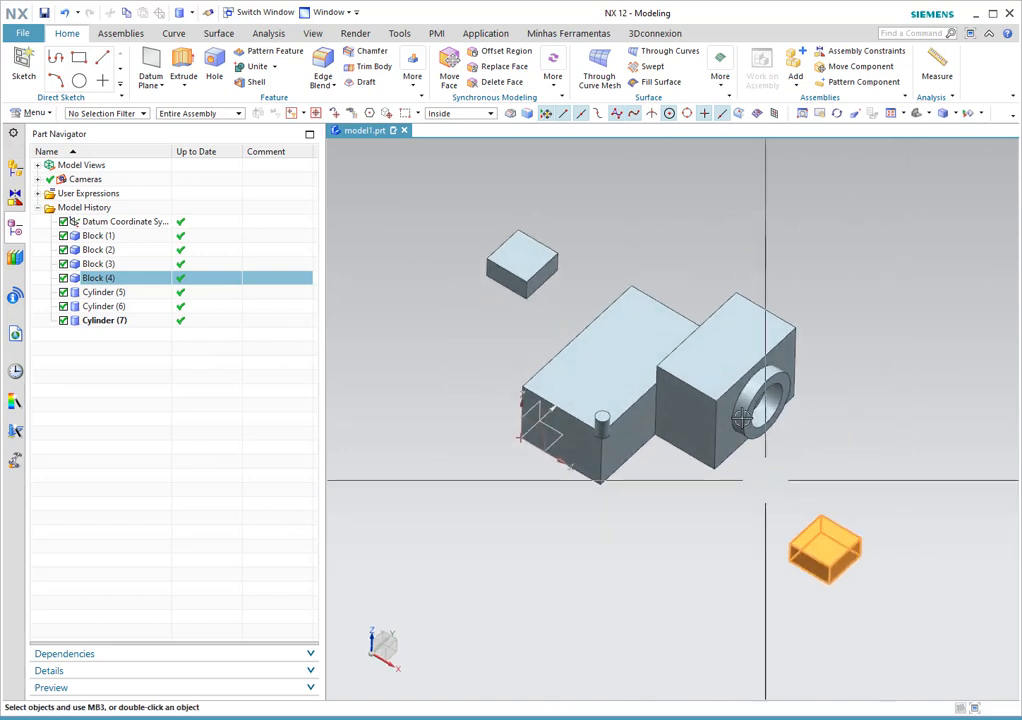
{"action": "key", "text": "Delete"}
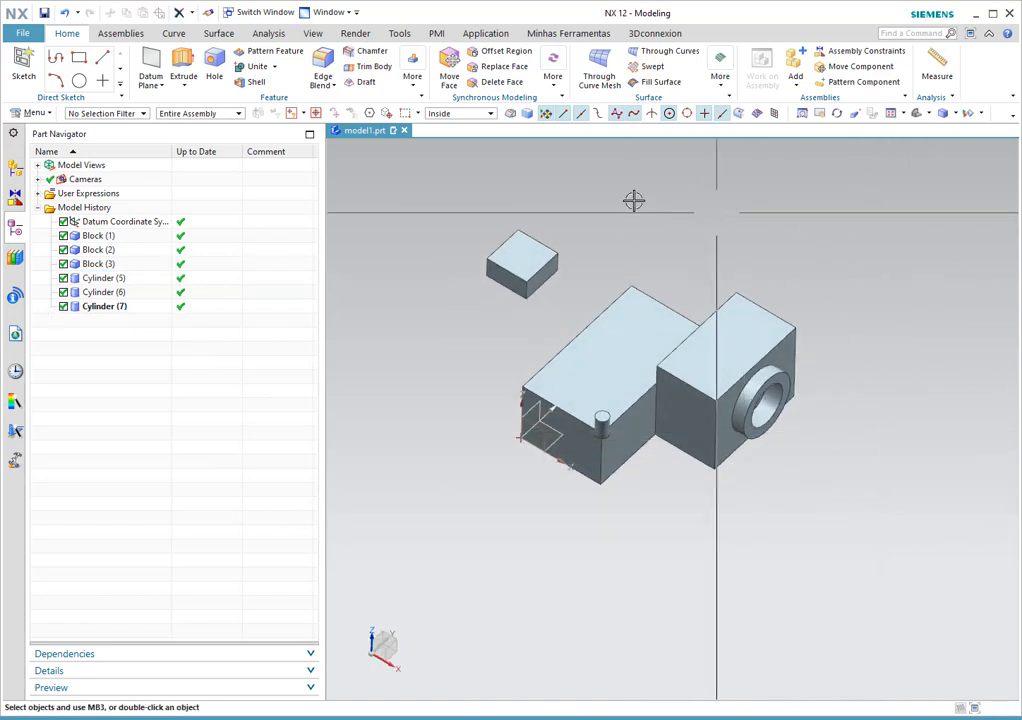
{"action": "left_click", "coordinate": [527, 258]}
{"action": "key", "text": "Delete"}
Examine the depth of the subtracted cylinder through the boss in a top view with Static Wireframe display.
{"action": "scroll", "coordinate": [740, 355], "scroll_direction": "up", "scroll_amount": 3}
{"action": "middle_click_drag", "start_coordinate": [755, 338], "coordinate": [673, 160]}
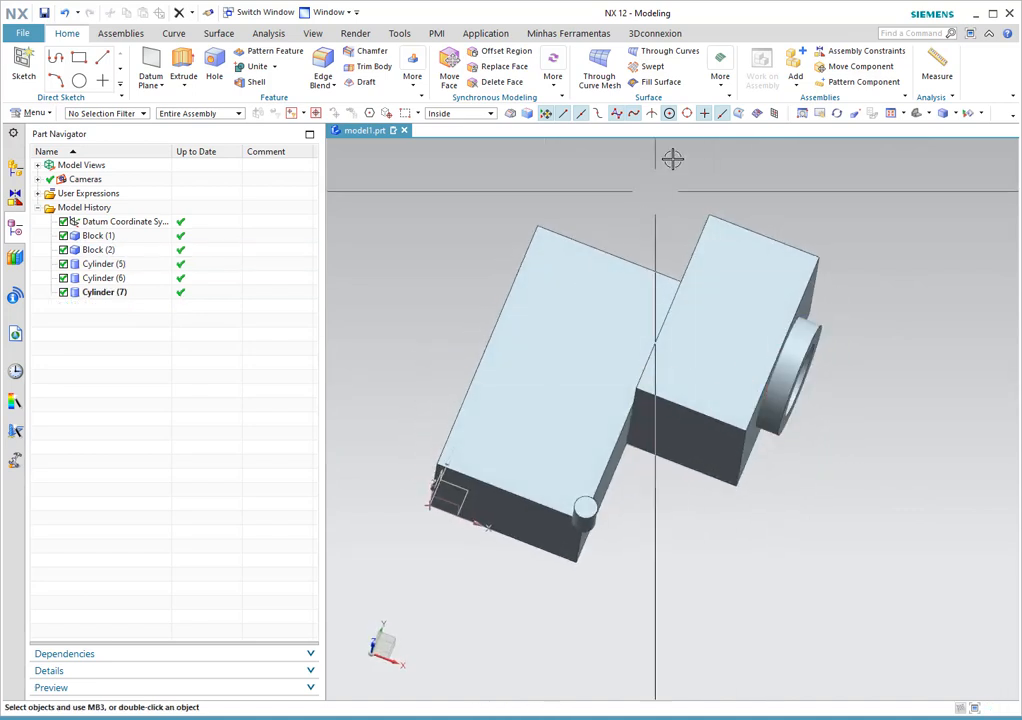
{"action": "left_click", "coordinate": [930, 114]}
{"action": "left_click", "coordinate": [943, 157]}
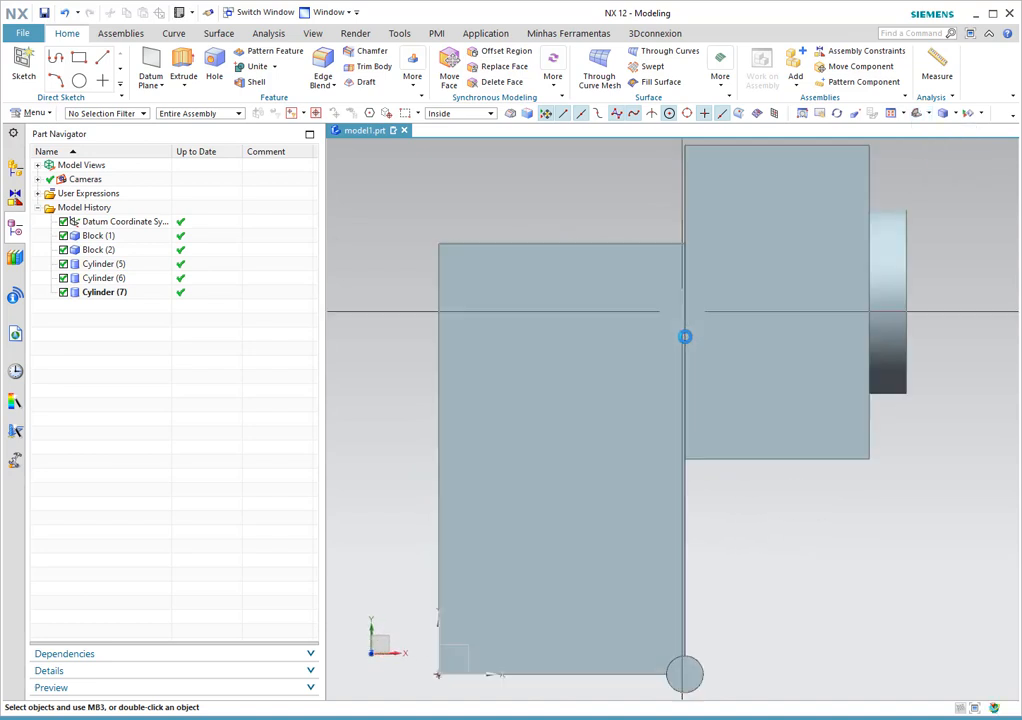
{"action": "left_click", "coordinate": [956, 114]}
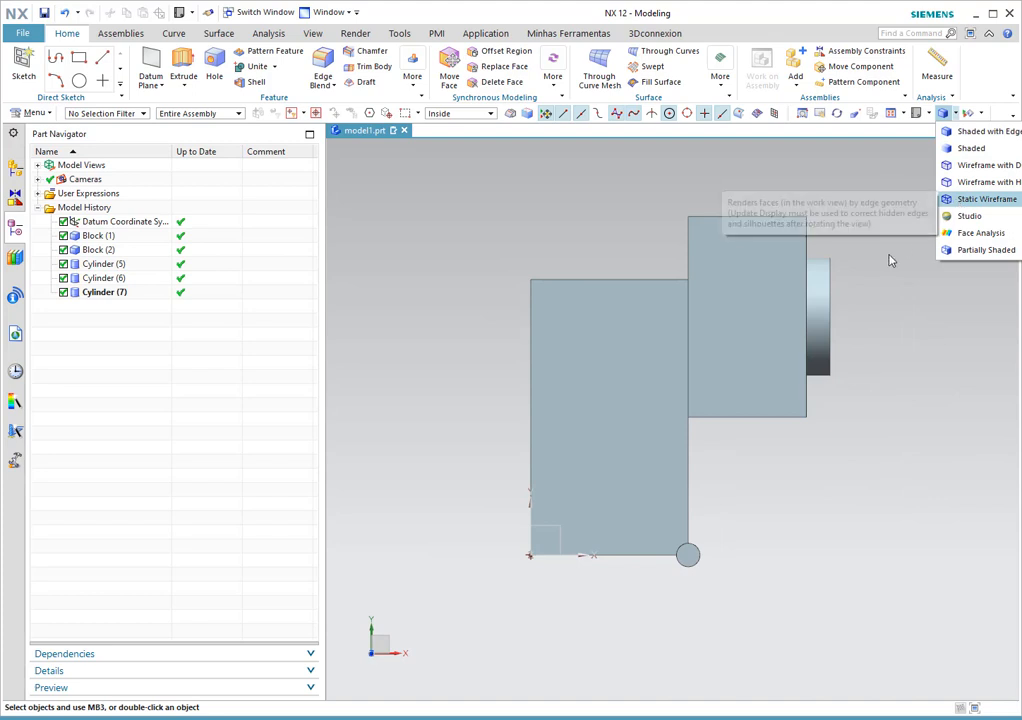
{"action": "left_click", "coordinate": [985, 199]}
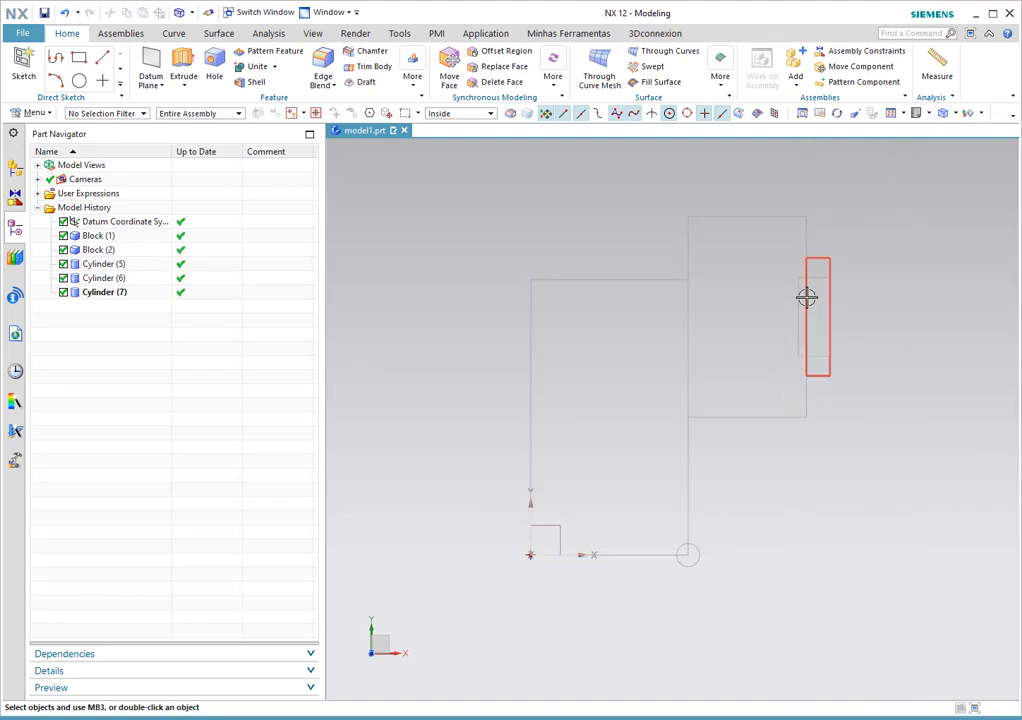
{"action": "scroll", "coordinate": [806, 297], "scroll_direction": "up", "scroll_amount": 5}
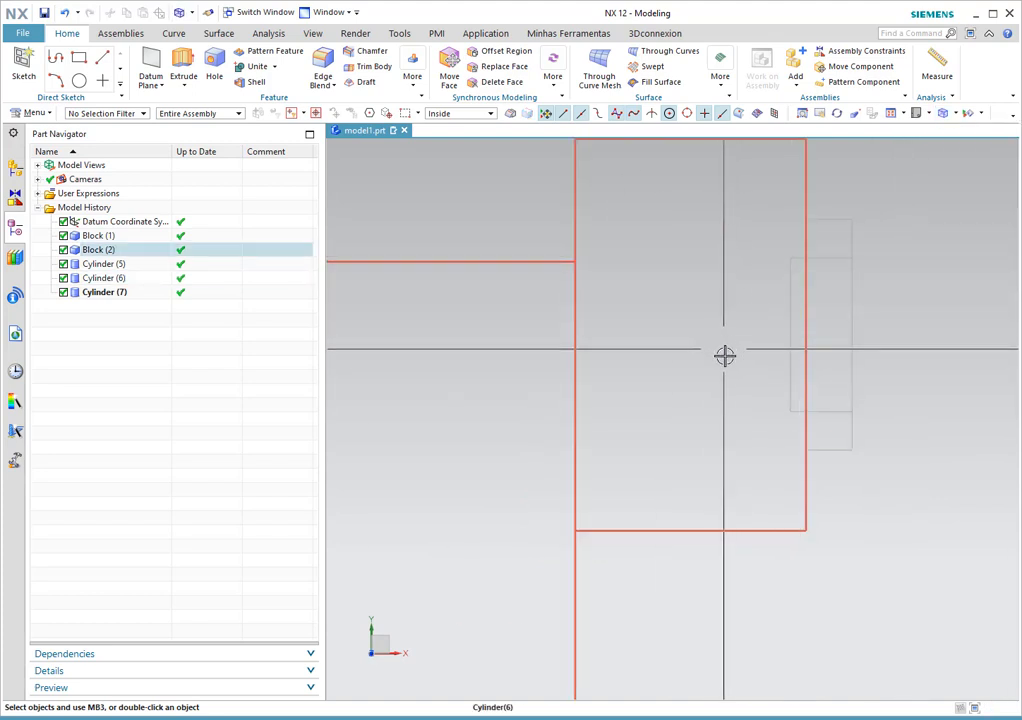
{"action": "scroll", "coordinate": [724, 356], "scroll_direction": "down", "scroll_amount": 5}
Try the Studio rendering style on the model and return the display to Shaded with Edges.
{"action": "middle_click_drag", "start_coordinate": [712, 390], "coordinate": [686, 312]}
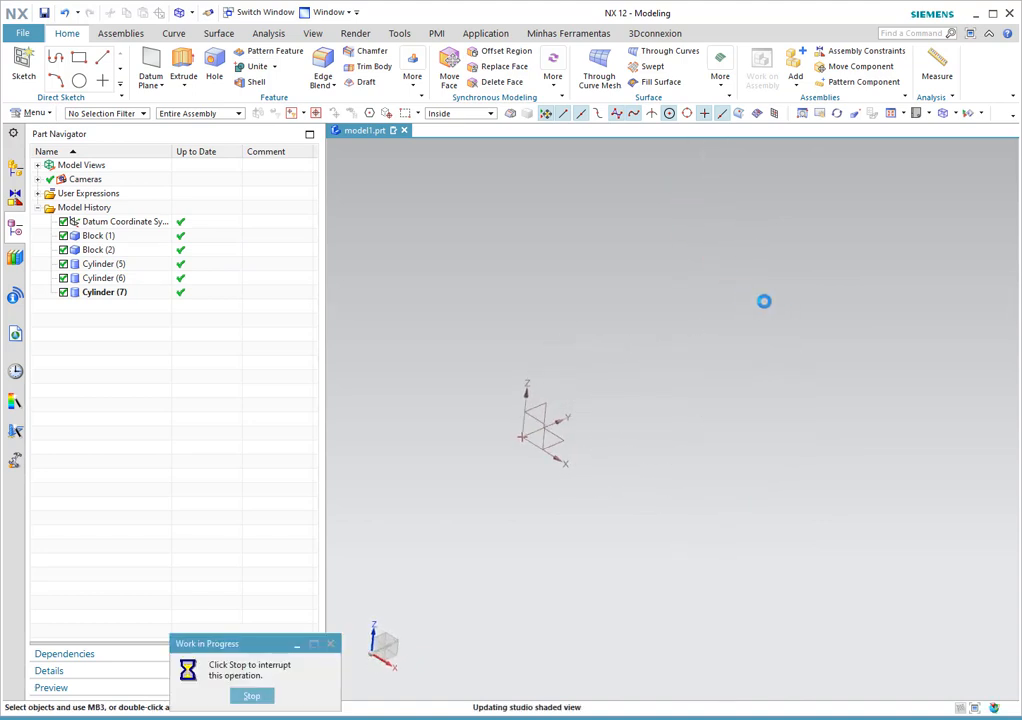
{"action": "mouse_move", "coordinate": [830, 322]}
{"action": "middle_mouse_down"}
{"action": "mouse_move", "coordinate": [807, 312]}
{"action": "mouse_move", "coordinate": [830, 290]}
{"action": "middle_mouse_up"}
{"action": "left_click", "coordinate": [955, 113]}
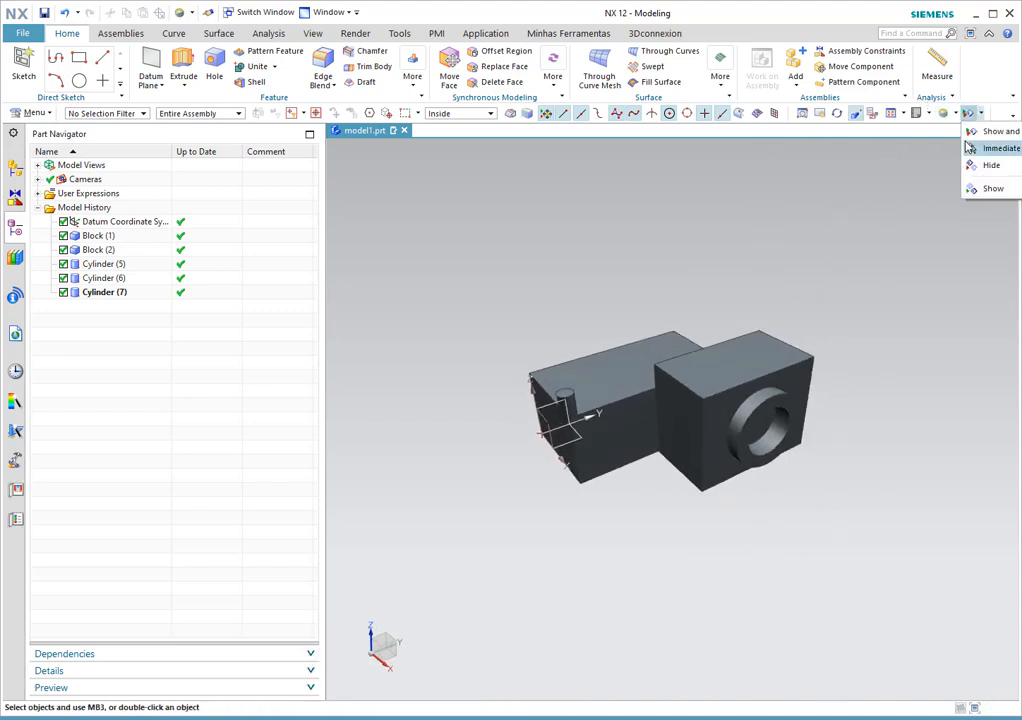
{"action": "left_click", "coordinate": [957, 133]}
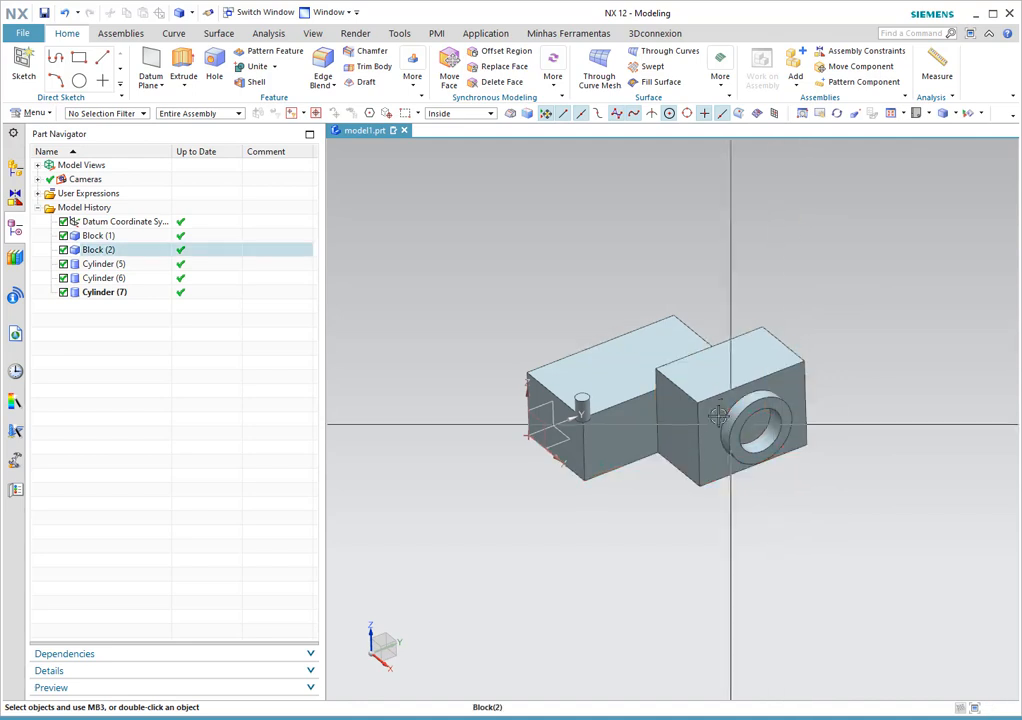
{"action": "mouse_move", "coordinate": [796, 335]}
{"action": "middle_mouse_down"}
{"action": "mouse_move", "coordinate": [646, 337]}
{"action": "mouse_move", "coordinate": [758, 336]}
{"action": "mouse_move", "coordinate": [778, 312]}
{"action": "mouse_move", "coordinate": [757, 369]}
{"action": "mouse_move", "coordinate": [579, 472]}
{"action": "middle_mouse_up"}
{"action": "scroll", "coordinate": [672, 450], "scroll_direction": "down", "scroll_amount": 3}
{"action": "middle_click_drag", "start_coordinate": [672, 450], "coordinate": [616, 424]}
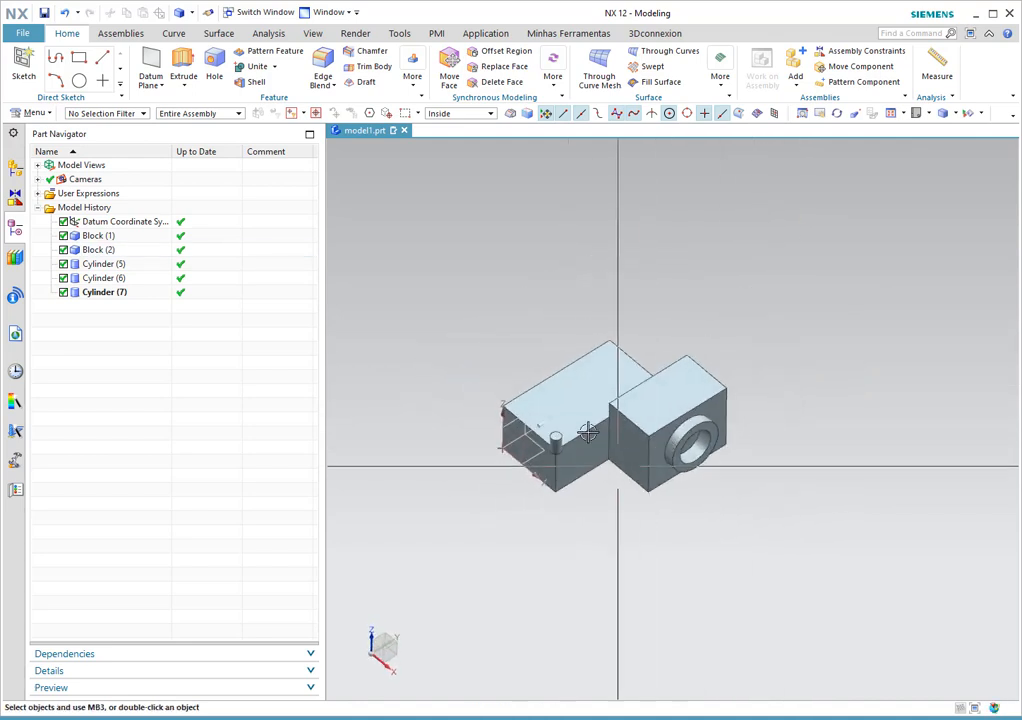
{"action": "scroll", "coordinate": [558, 438], "scroll_direction": "up", "scroll_amount": 3}
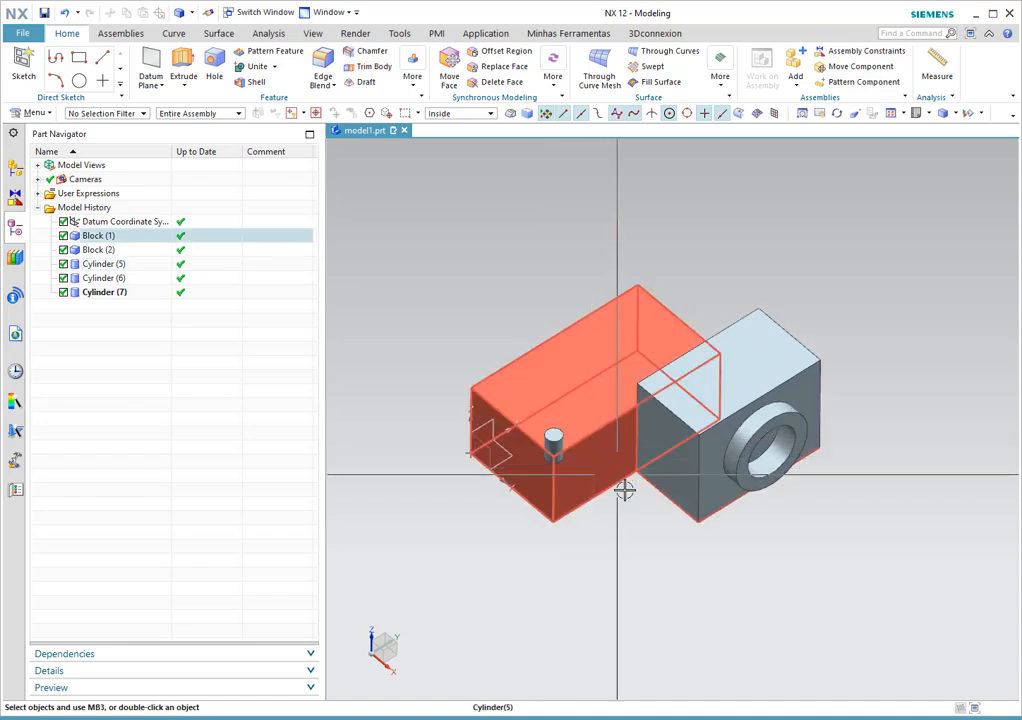
{"action": "middle_click_drag", "start_coordinate": [871, 488], "coordinate": [807, 495]}
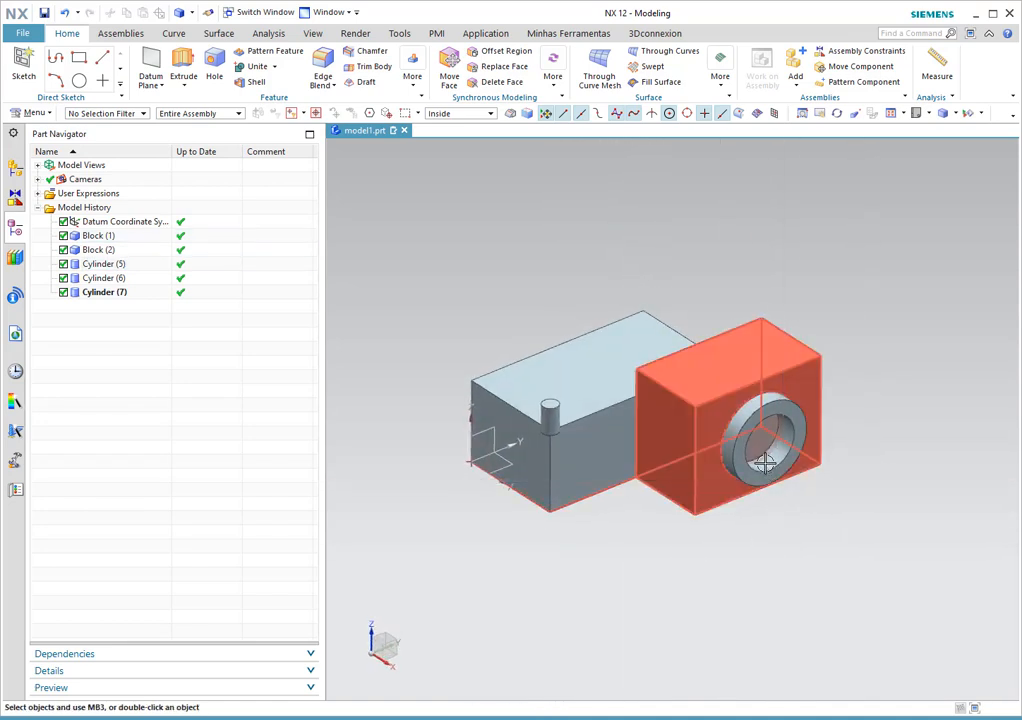